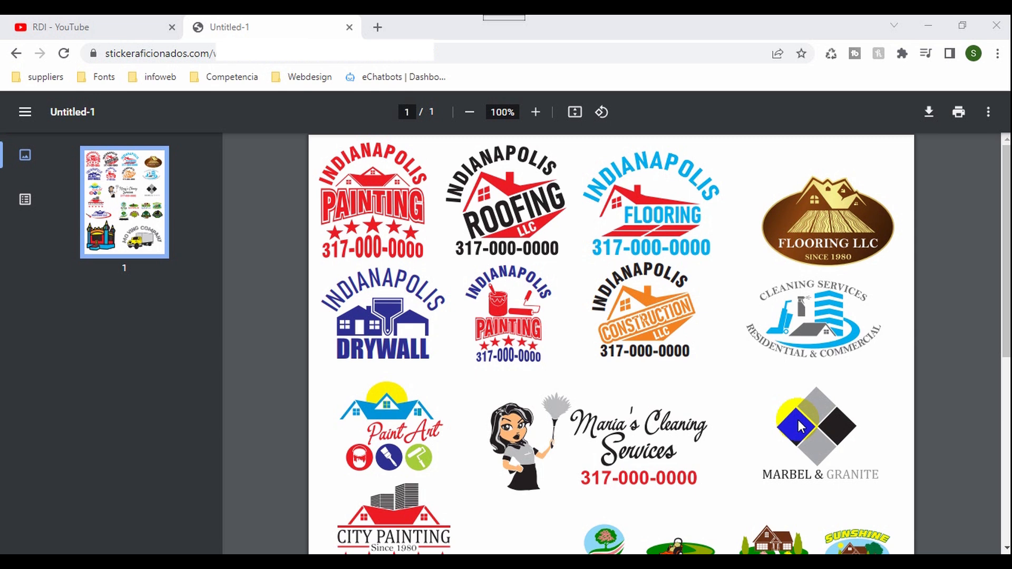
pyautogui.moveTo(995, 324); pyautogui.dragTo(995, 372)
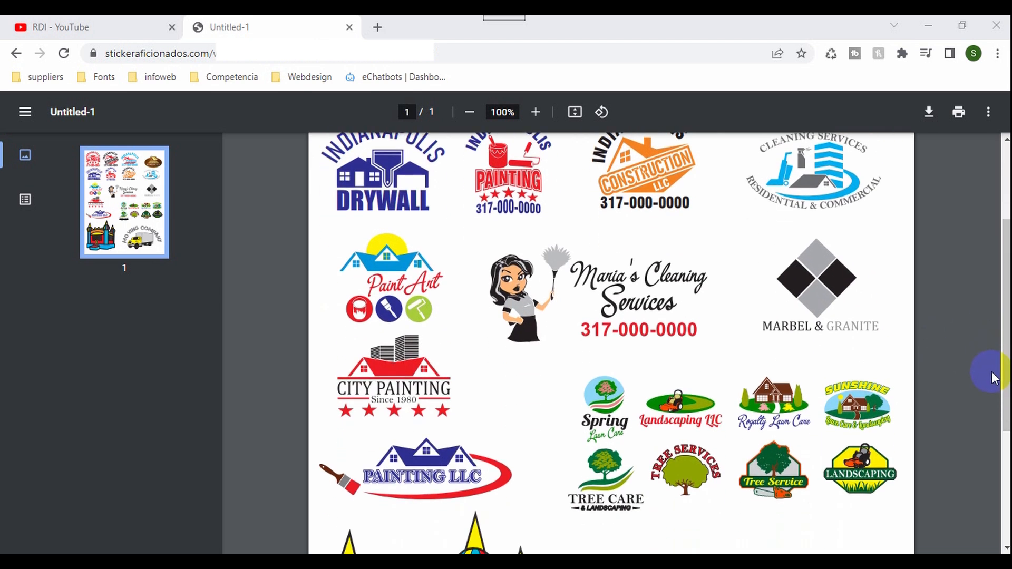
pyautogui.scroll(3, 994, 378)
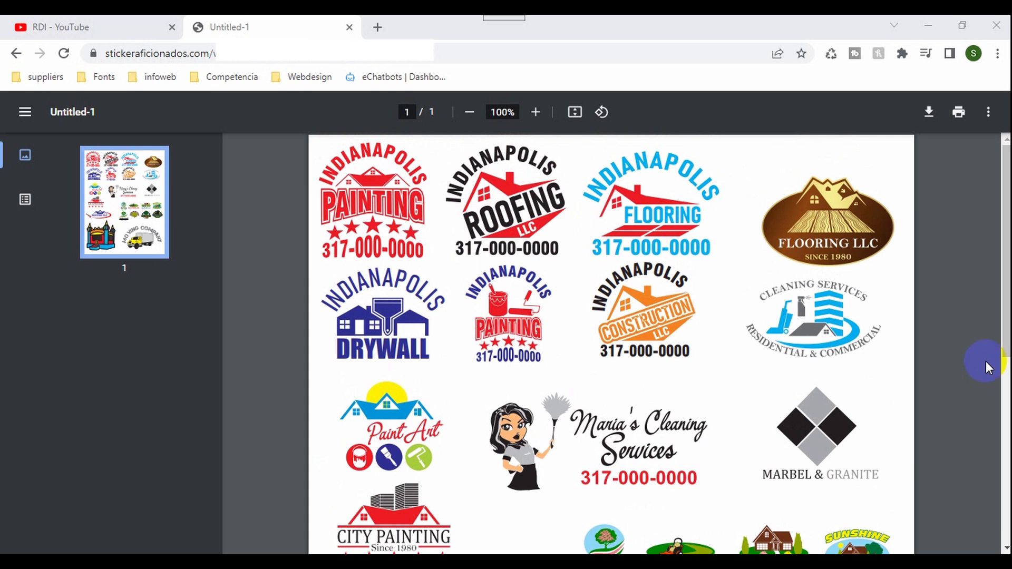
pyautogui.scroll(-1, 993, 361)
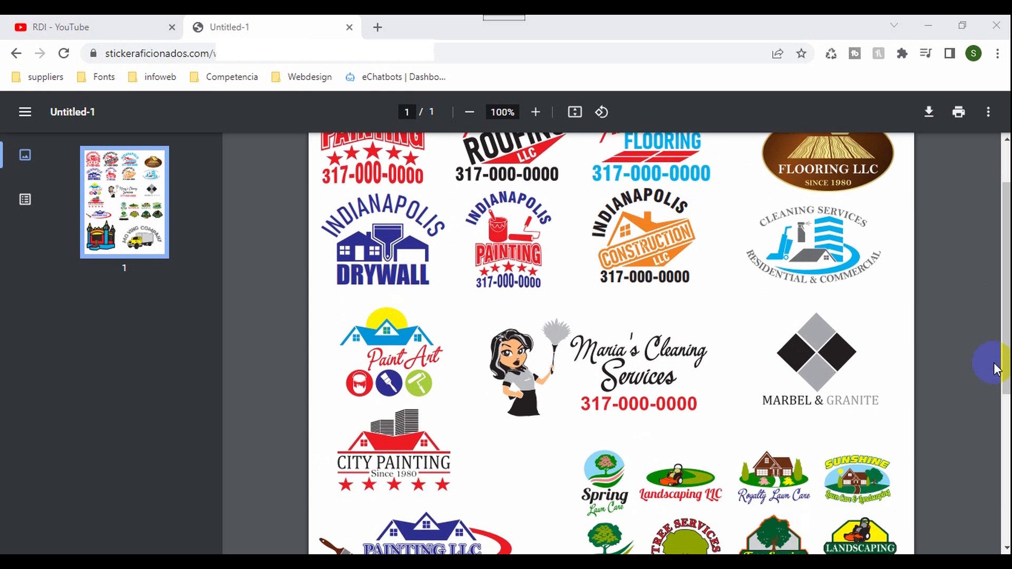
pyautogui.scroll(-1, 995, 372)
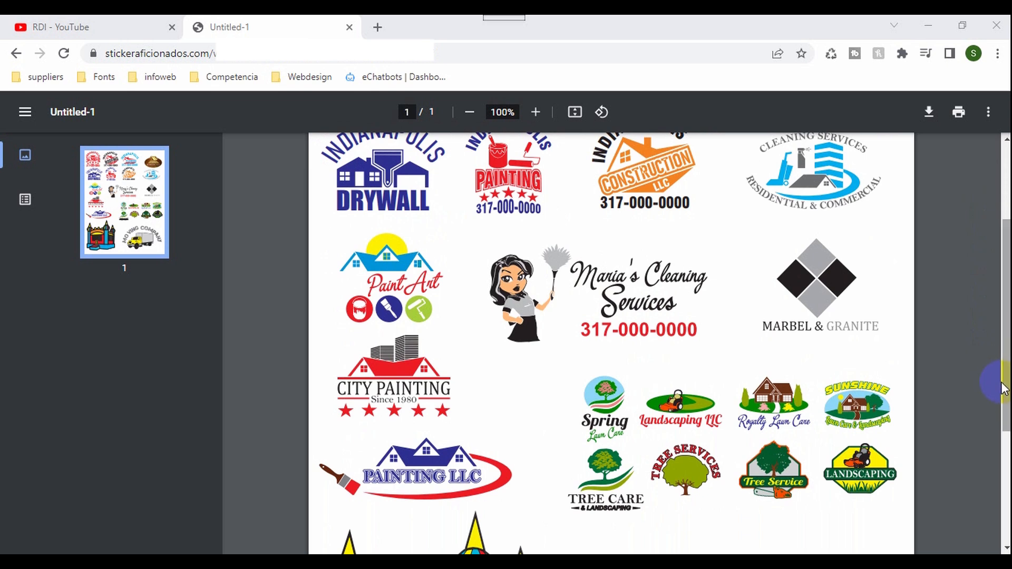
# - Open the membership page of the RDI YouTube channel and copy the VIP password from the members-only post
pyautogui.click(69, 27)
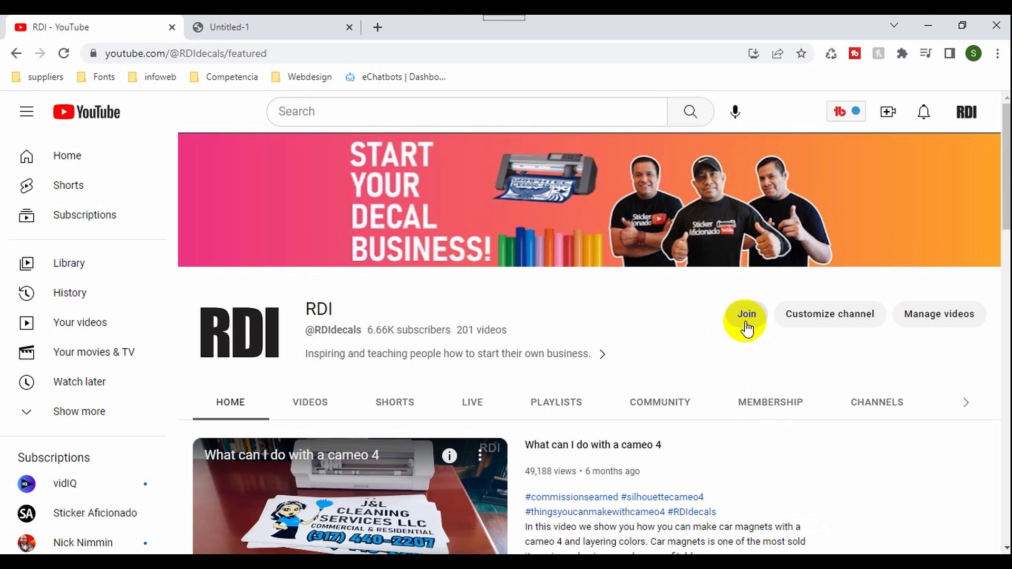
pyautogui.click(777, 407)
pyautogui.scroll(-5, 832, 287)
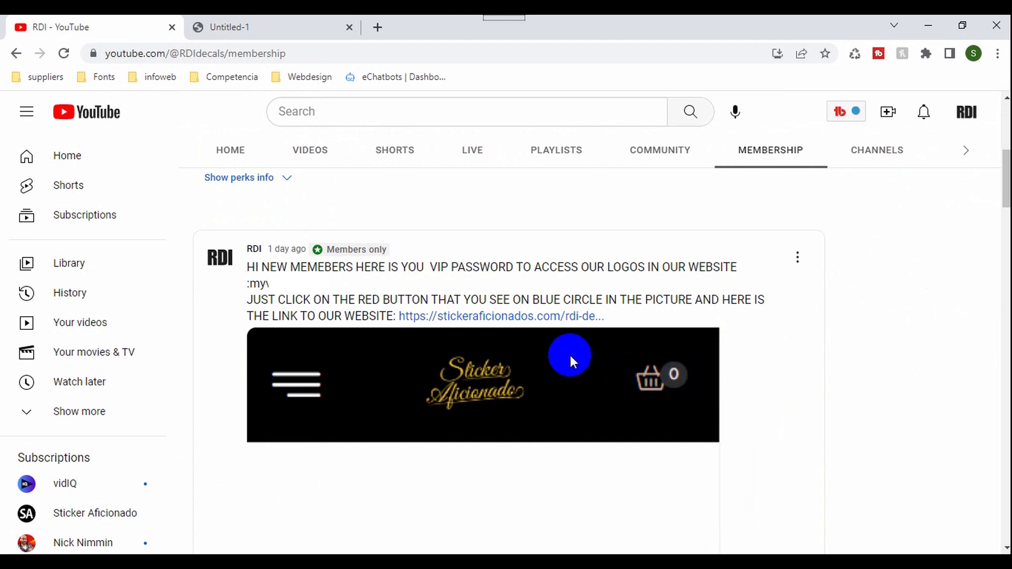
pyautogui.doubleClick(258, 284)
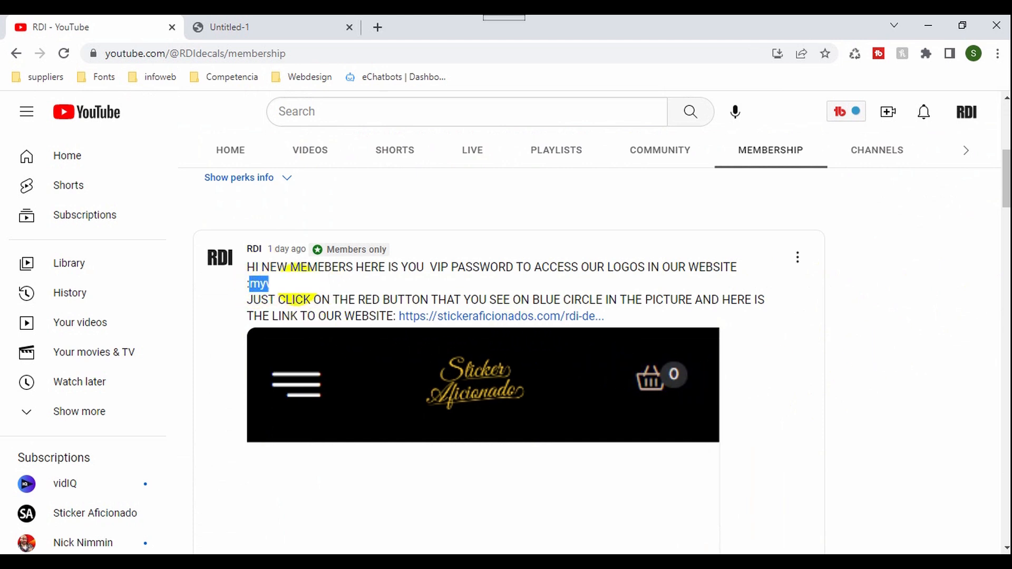
pyautogui.rightClick(298, 289)
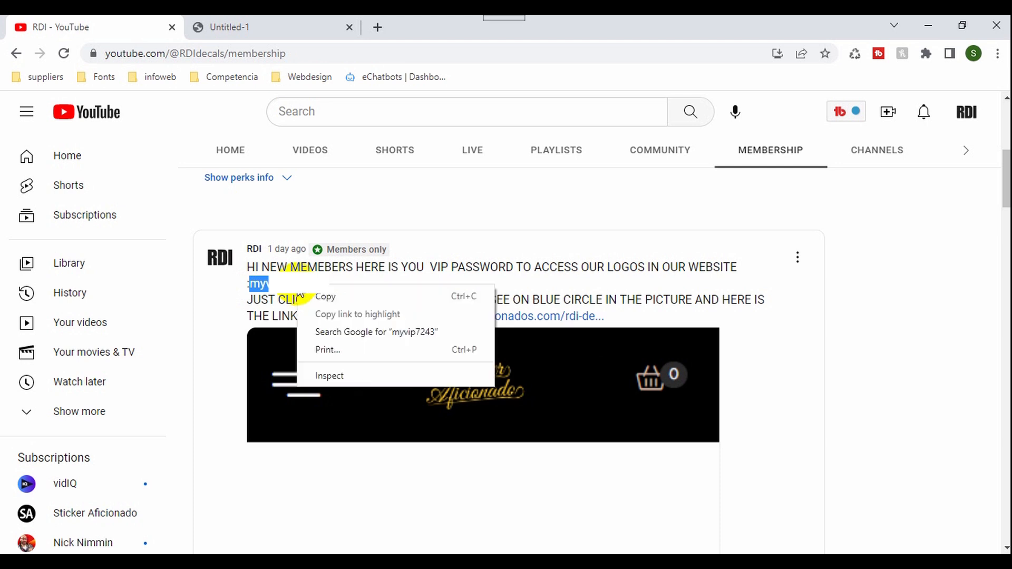
pyautogui.click(319, 298)
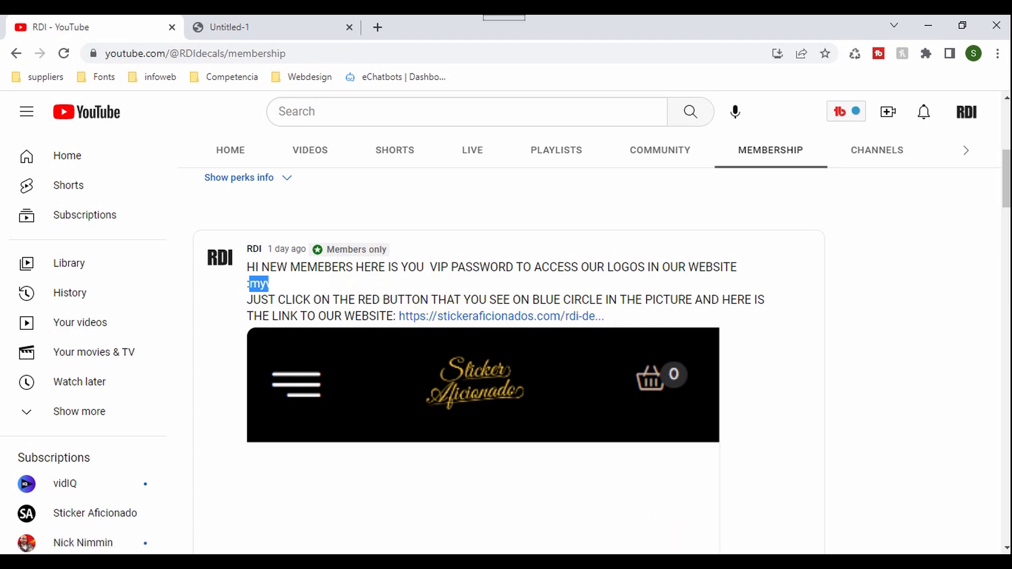
# - Switch to the incognito window with the RDI Decals Affiliate Store and open its VIP password access page
pyautogui.moveTo(633, 562)
pyautogui.click(688, 513)
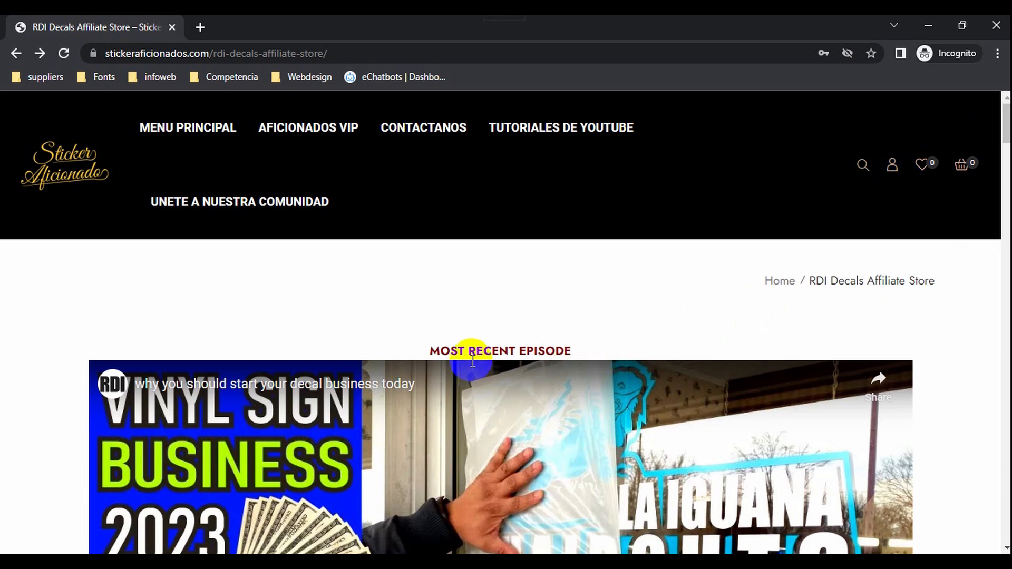
pyautogui.moveTo(1005, 126); pyautogui.dragTo(1005, 166)
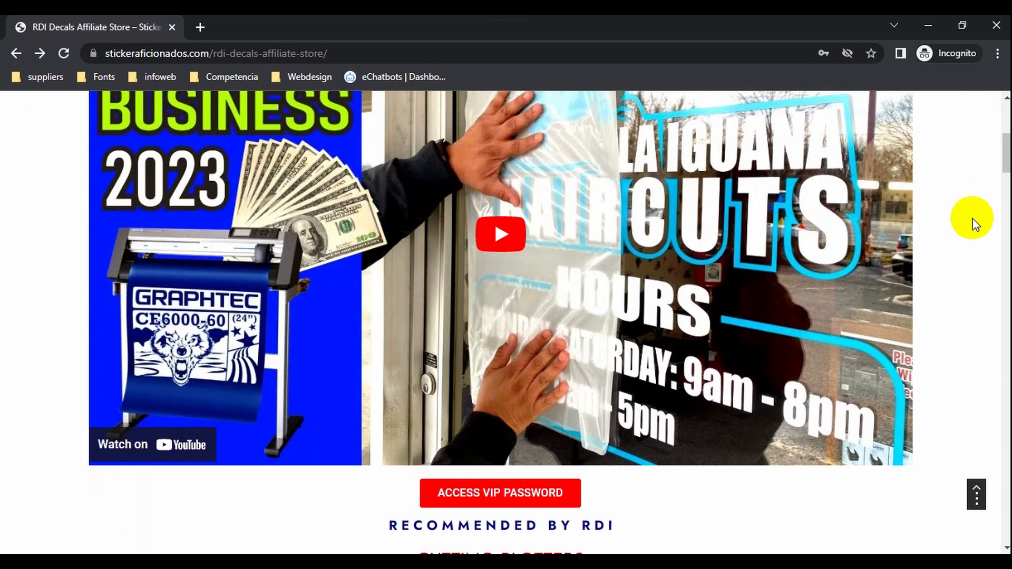
pyautogui.click(523, 504)
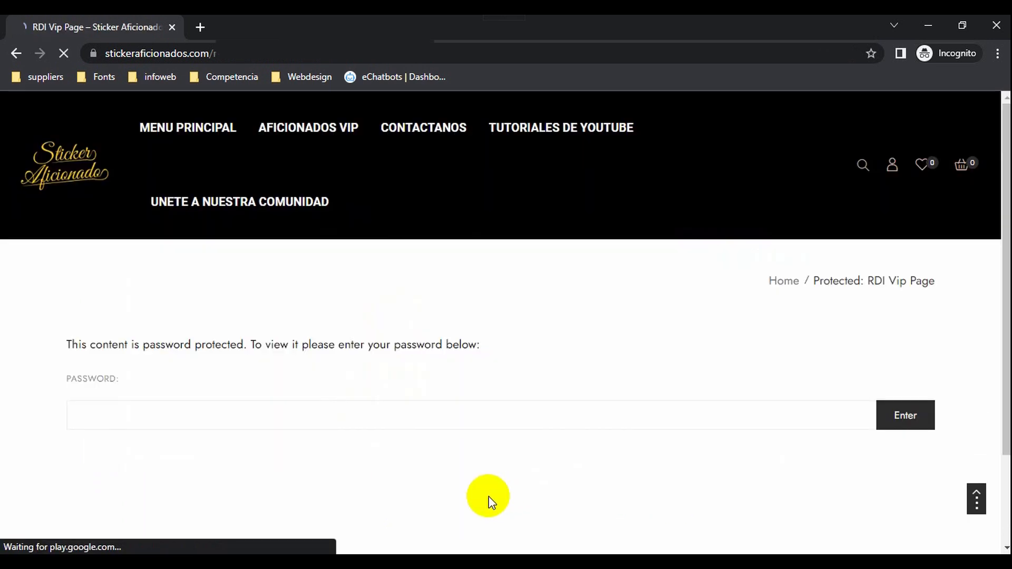
# - Paste the VIP password into the protected page's password field and submit it
pyautogui.scroll(-1, 673, 394)
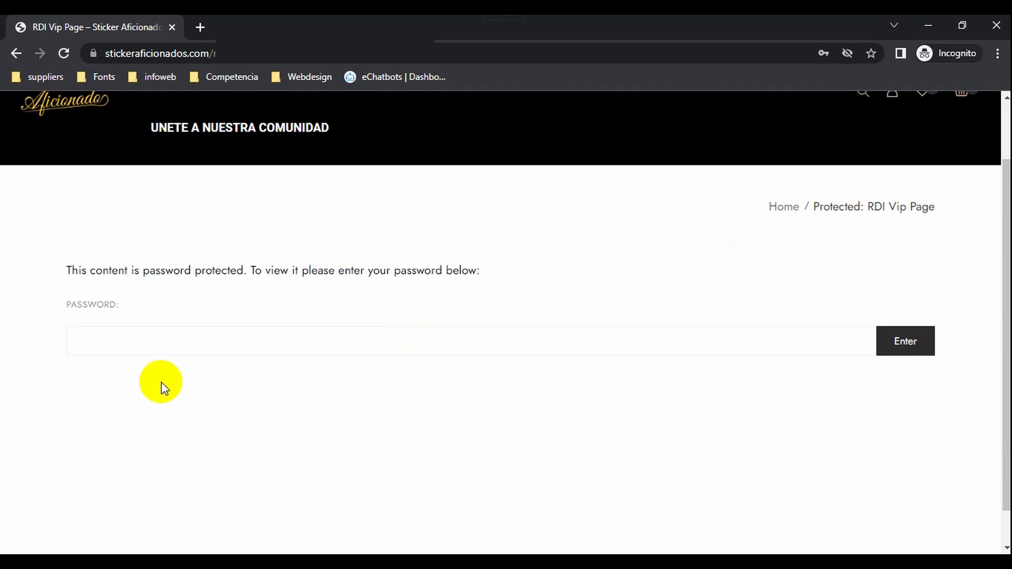
pyautogui.click(77, 321)
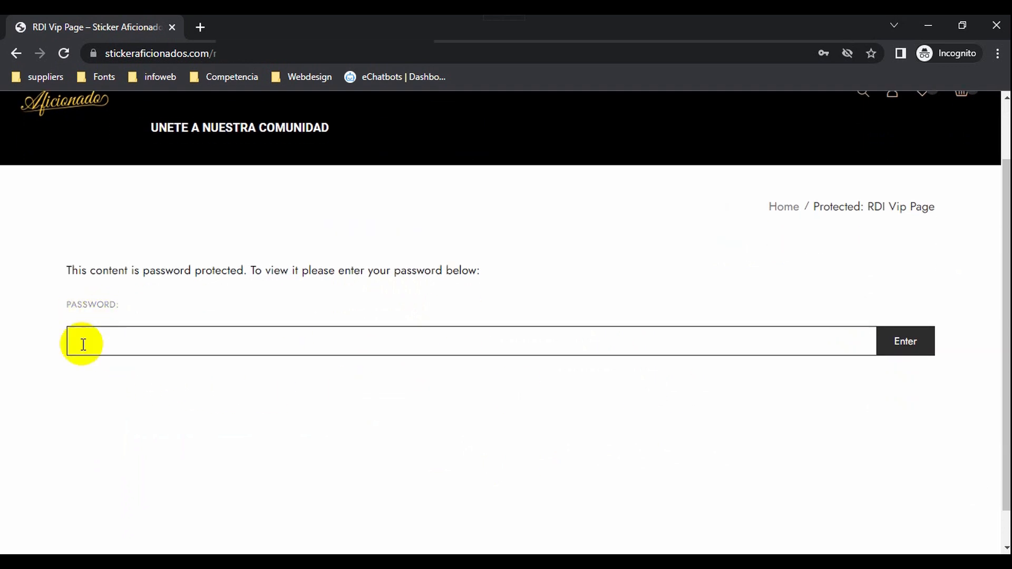
pyautogui.click(82, 343)
pyautogui.rightClick(83, 344)
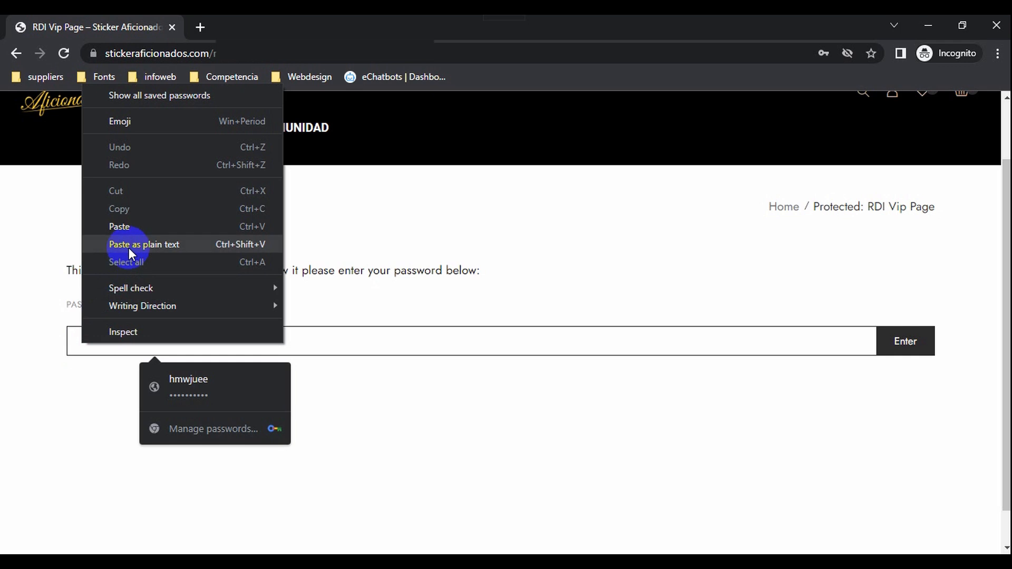
pyautogui.click(135, 225)
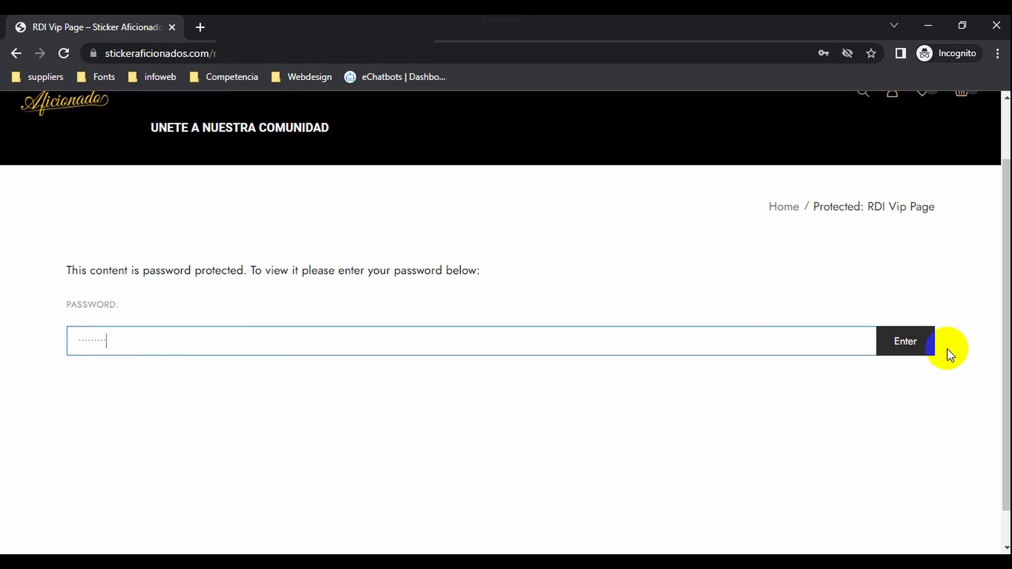
pyautogui.click(907, 350)
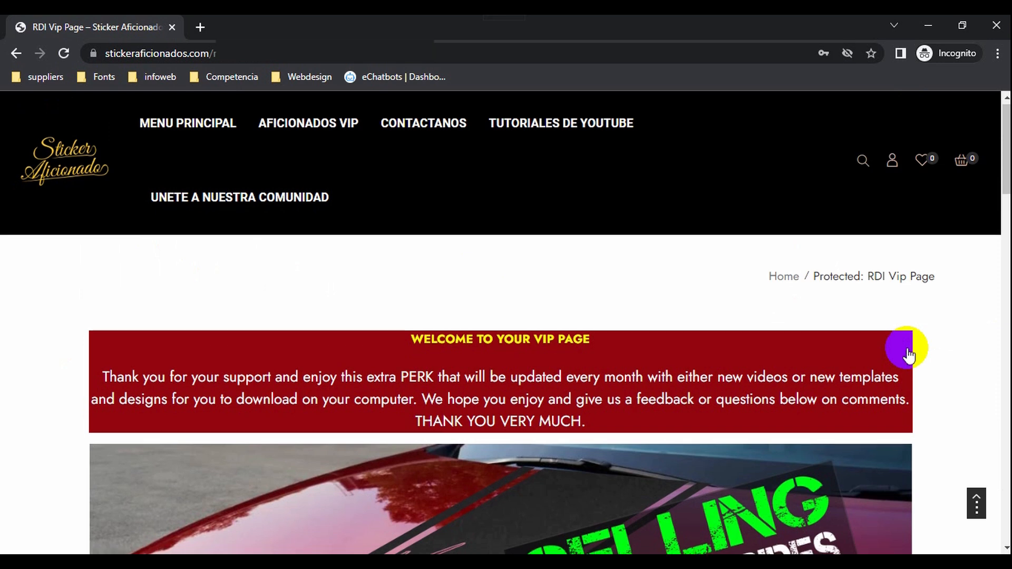
# - Open the latest designs PDF through the black construction hoodie picture on the VIP page
pyautogui.scroll(-3, 911, 346)
pyautogui.scroll(-2, 1005, 216)
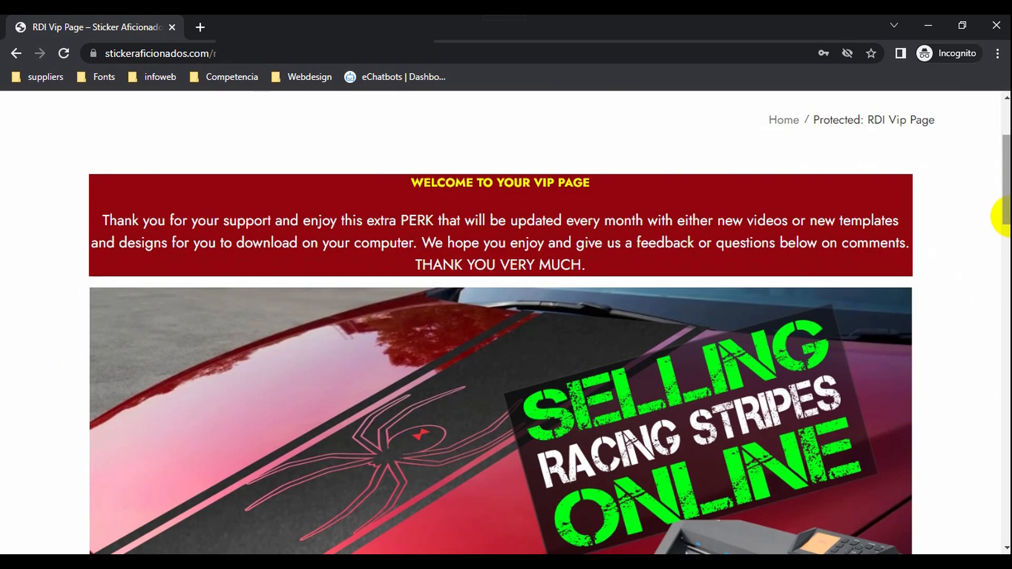
pyautogui.moveTo(1006, 214); pyautogui.dragTo(1008, 257)
pyautogui.scroll(-5, 549, 322)
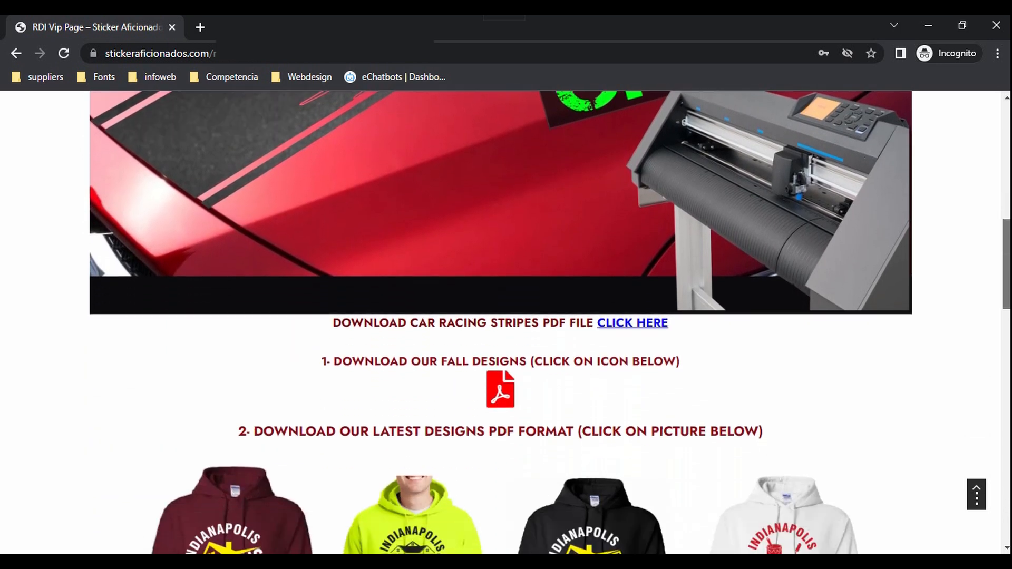
pyautogui.scroll(-3, 659, 327)
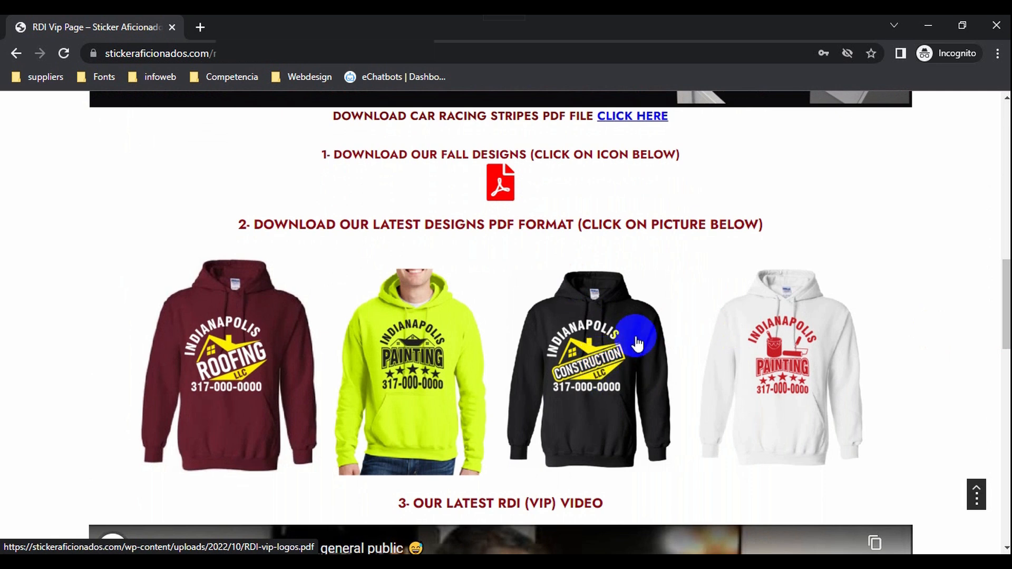
pyautogui.click(597, 372)
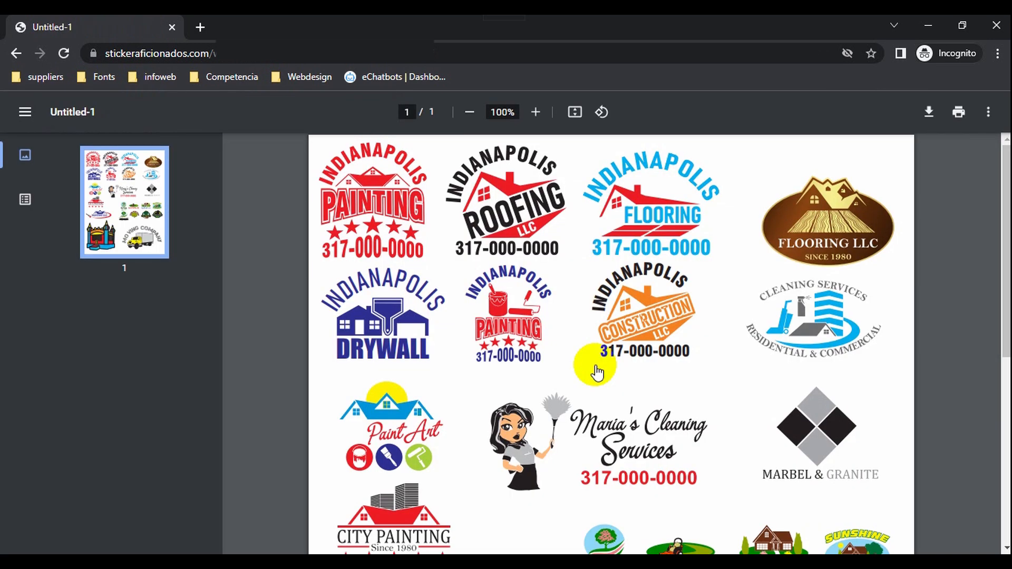
# - Download the logo PDF to the Desktop as RDI-vip-logos
pyautogui.moveTo(1008, 217)
pyautogui.mouseDown()
pyautogui.moveTo(1008, 244)
pyautogui.moveTo(1008, 218)
pyautogui.mouseUp()
pyautogui.click(928, 113)
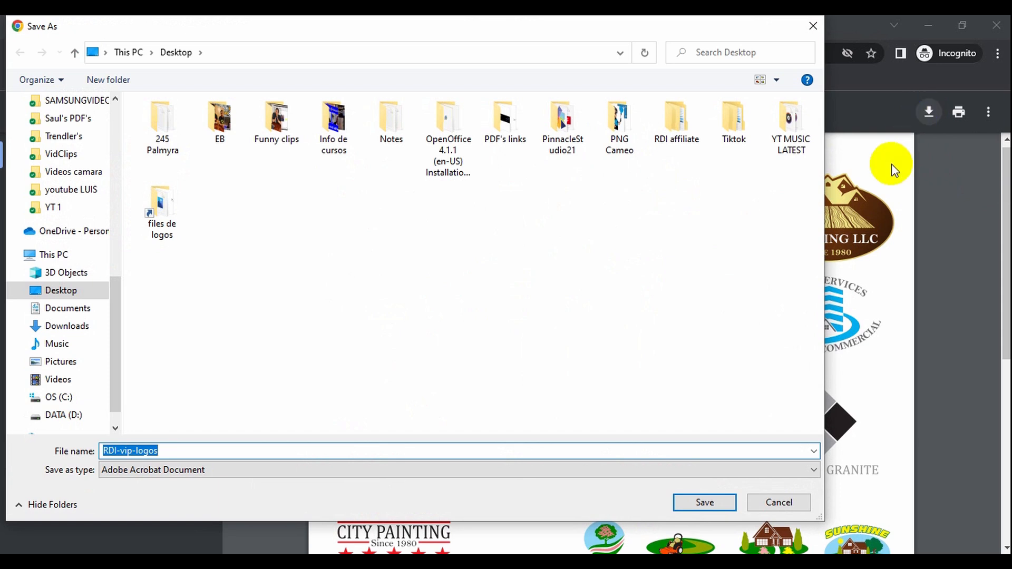
pyautogui.click(711, 504)
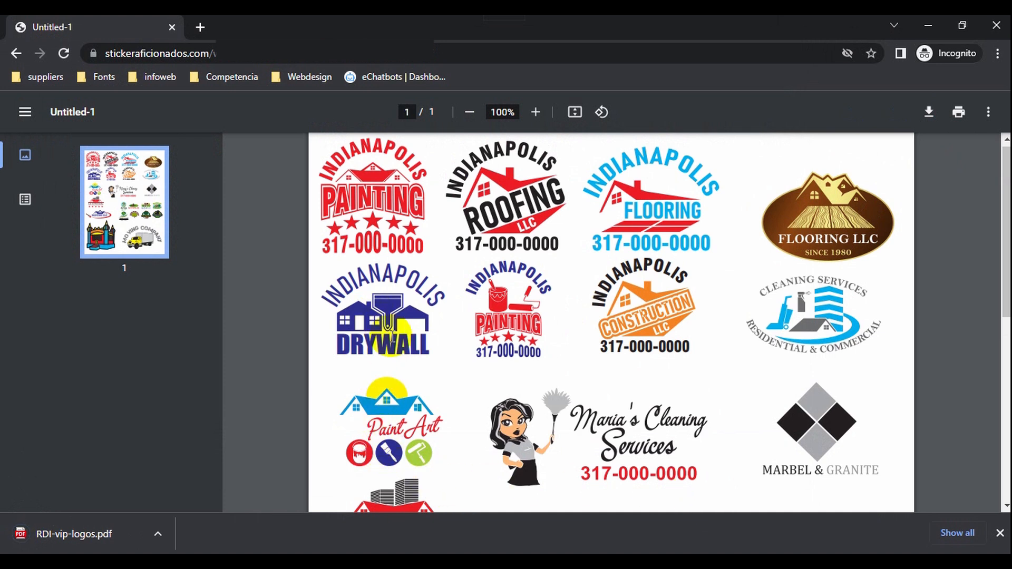
pyautogui.scroll(-3, 454, 382)
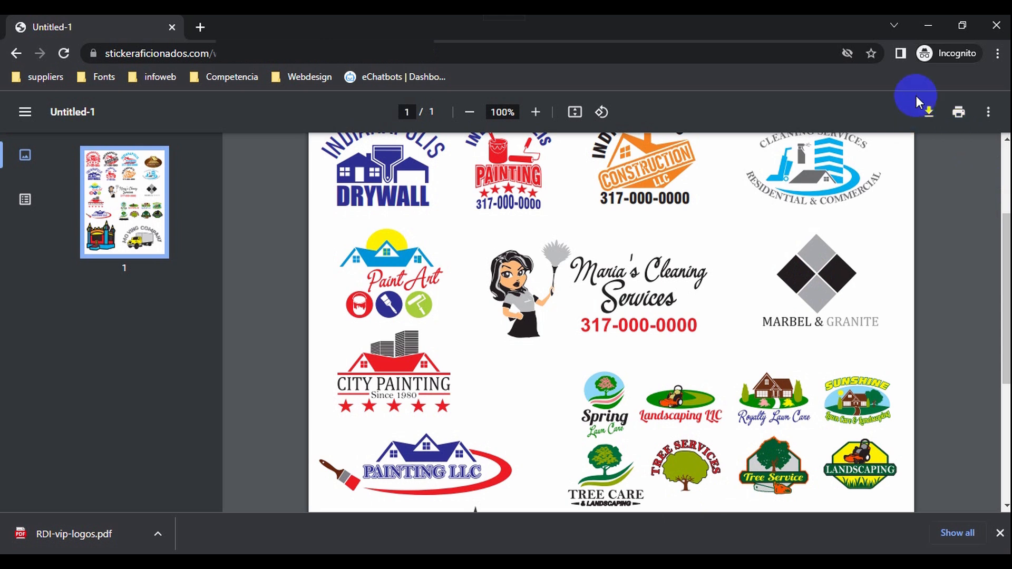
# - Open the RDI-vip-logos PDF from the desktop in CorelDRAW X6, importing its text as curves
pyautogui.click(928, 27)
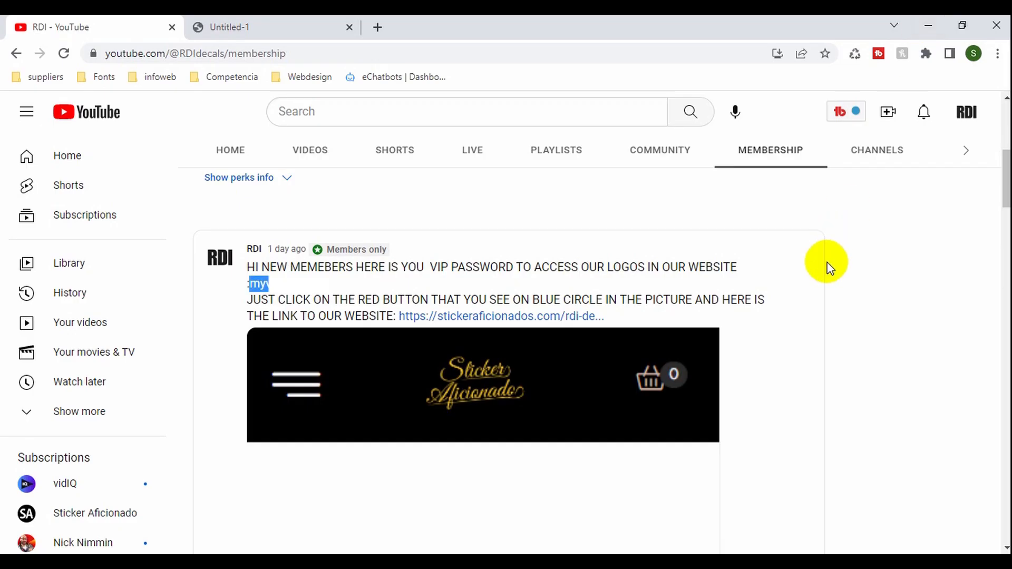
pyautogui.click(929, 27)
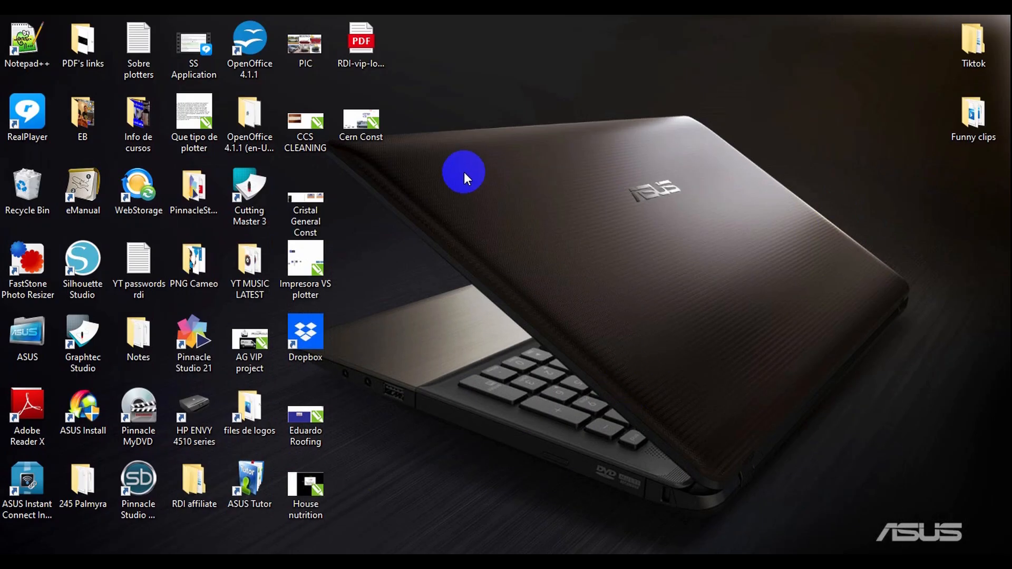
pyautogui.rightClick(361, 53)
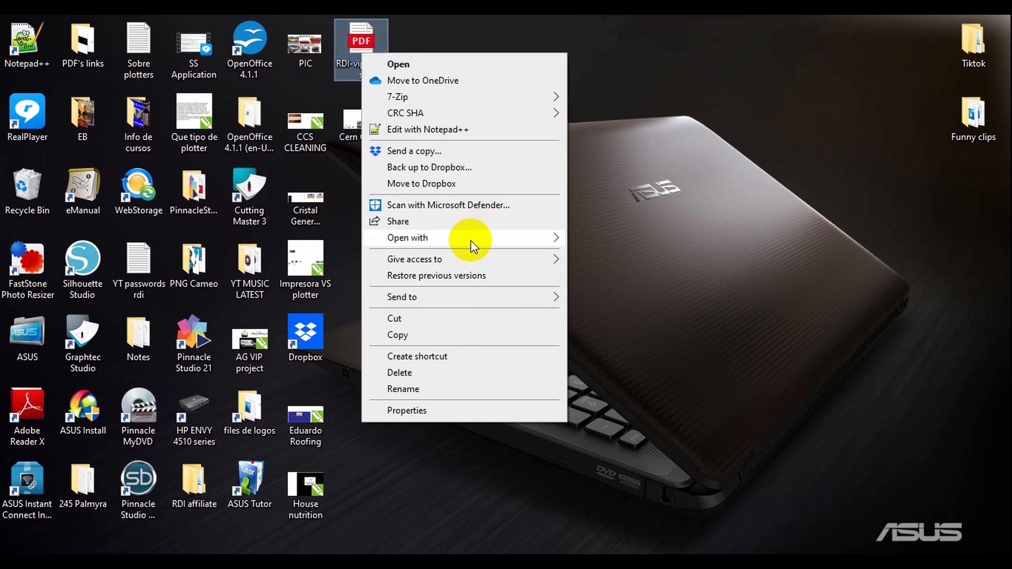
pyautogui.moveTo(470, 240)
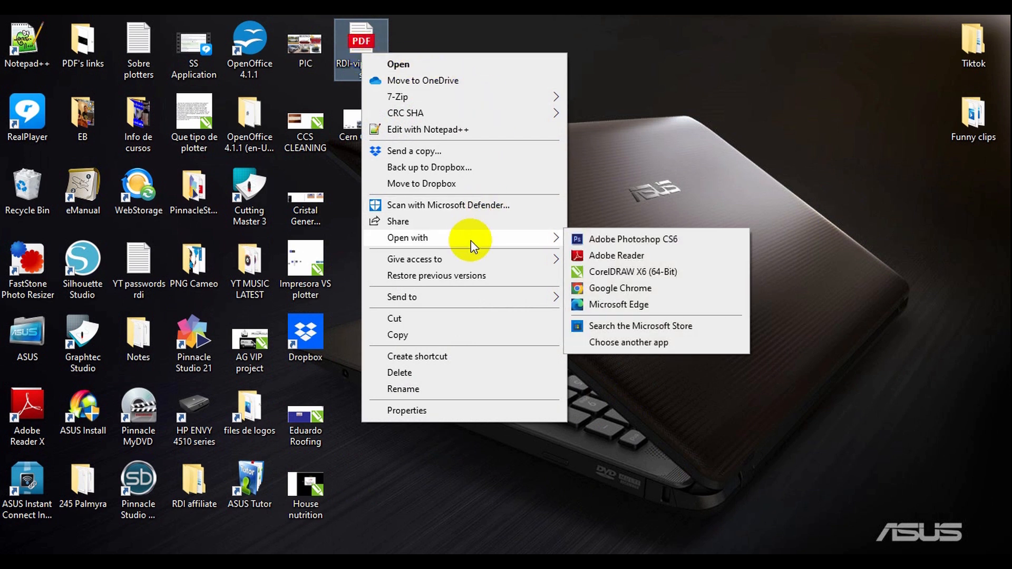
pyautogui.click(617, 277)
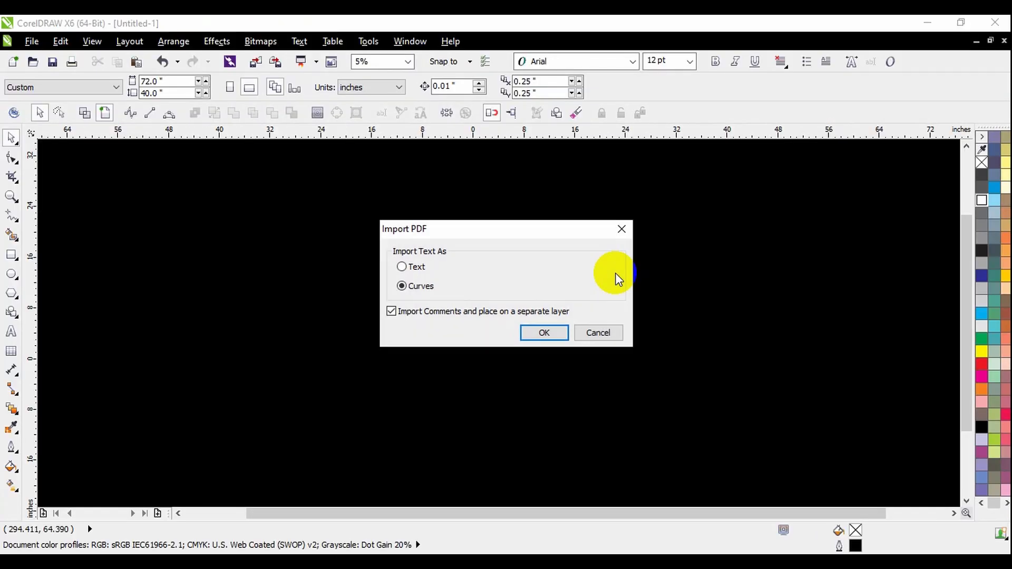
pyautogui.click(543, 334)
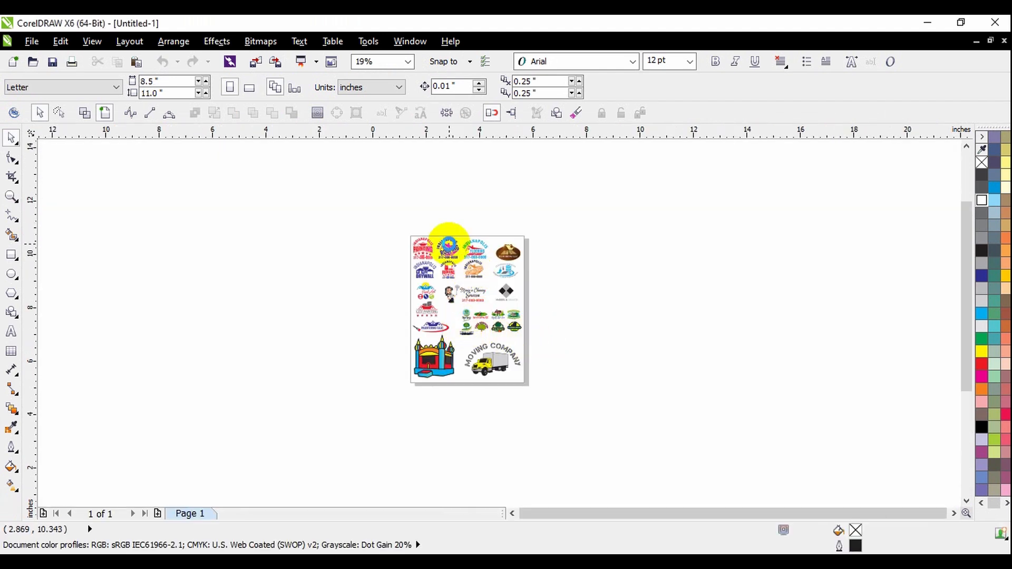
# - Examine the imported logos' outlines in wireframe view, then restore the full-colour view and inspect the designs
pyautogui.scroll(4, 449, 241)
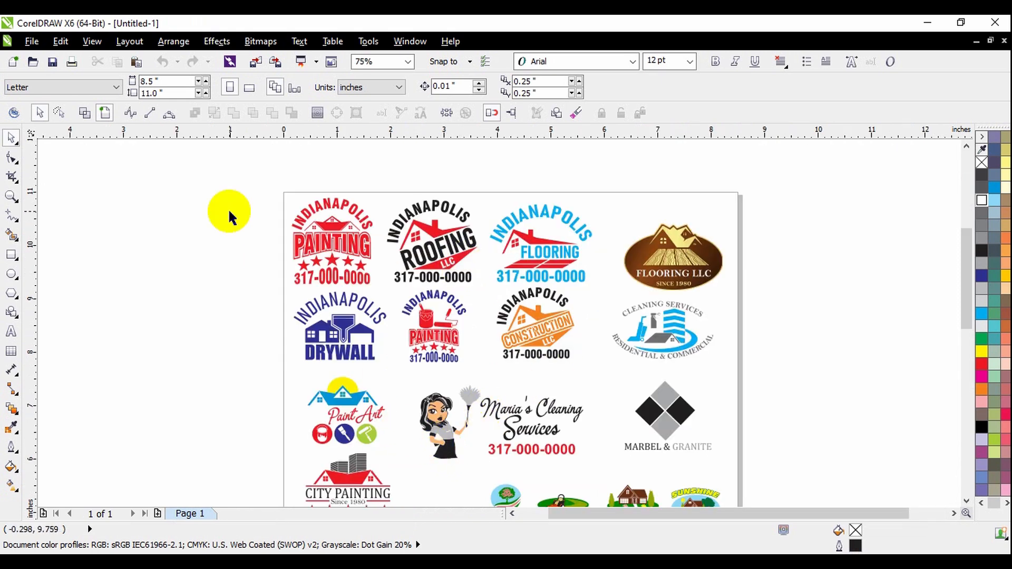
pyautogui.click(85, 112)
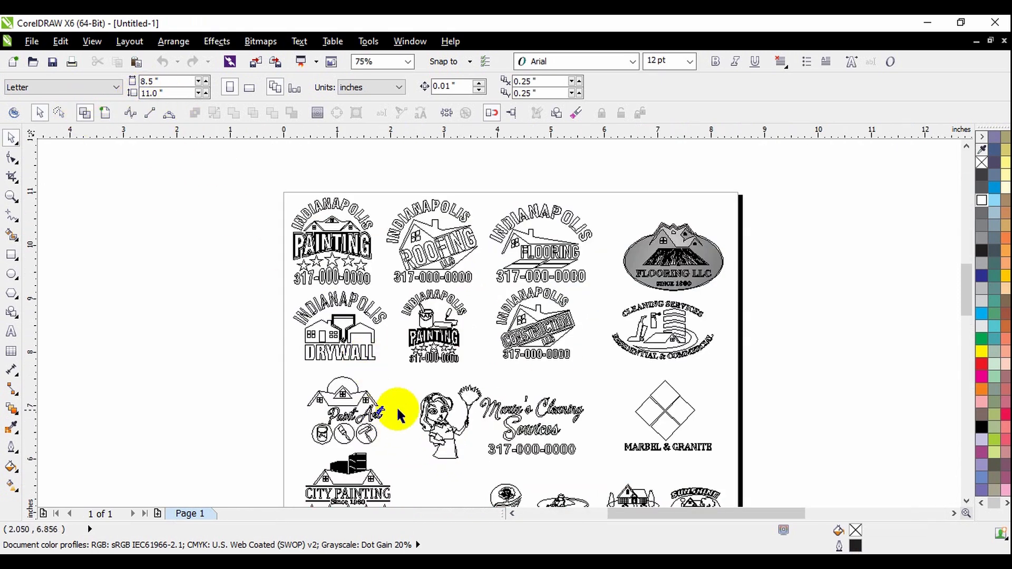
pyautogui.scroll(4, 493, 448)
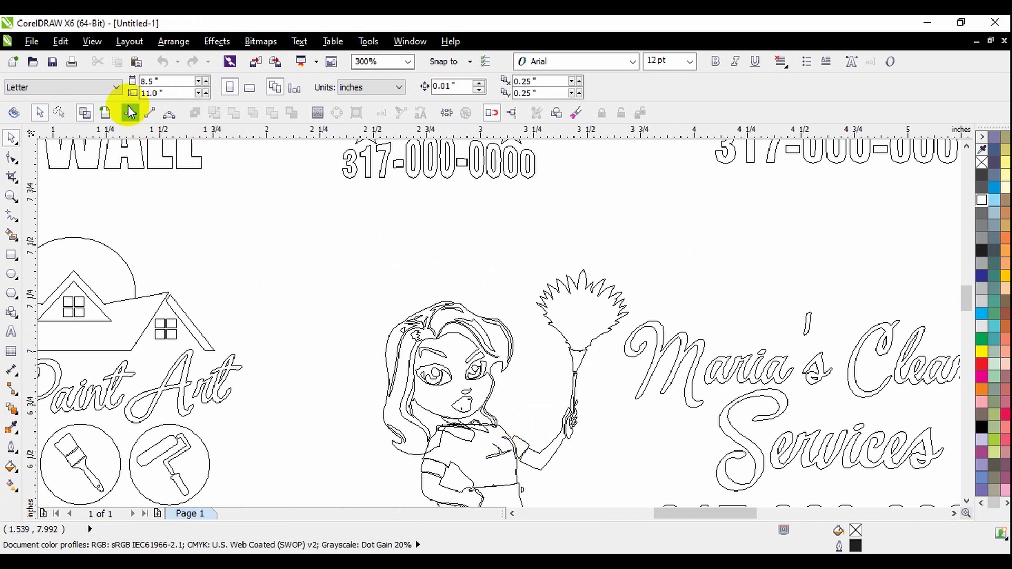
pyautogui.click(105, 112)
pyautogui.scroll(-2, 430, 279)
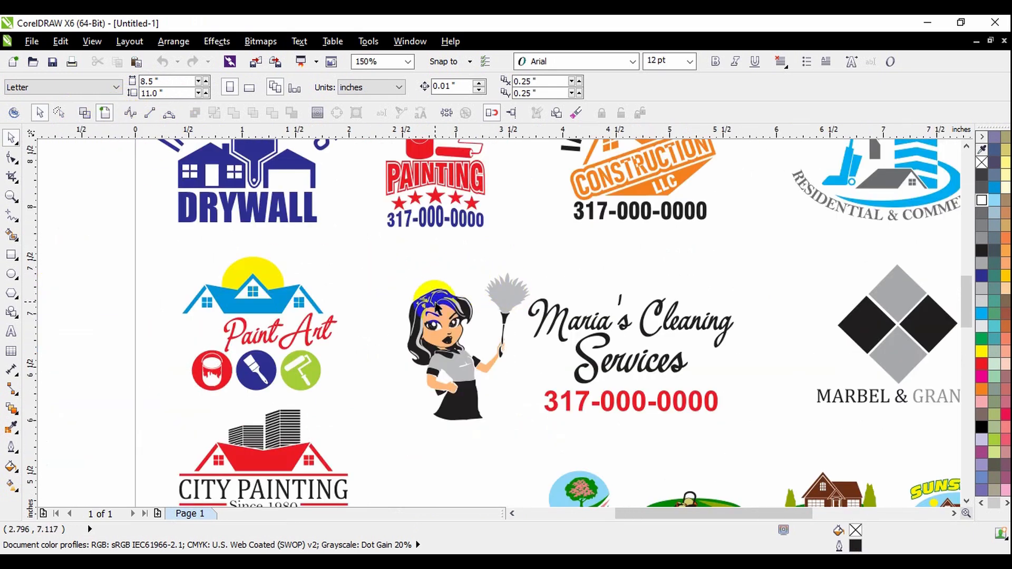
pyautogui.scroll(-2, 391, 295)
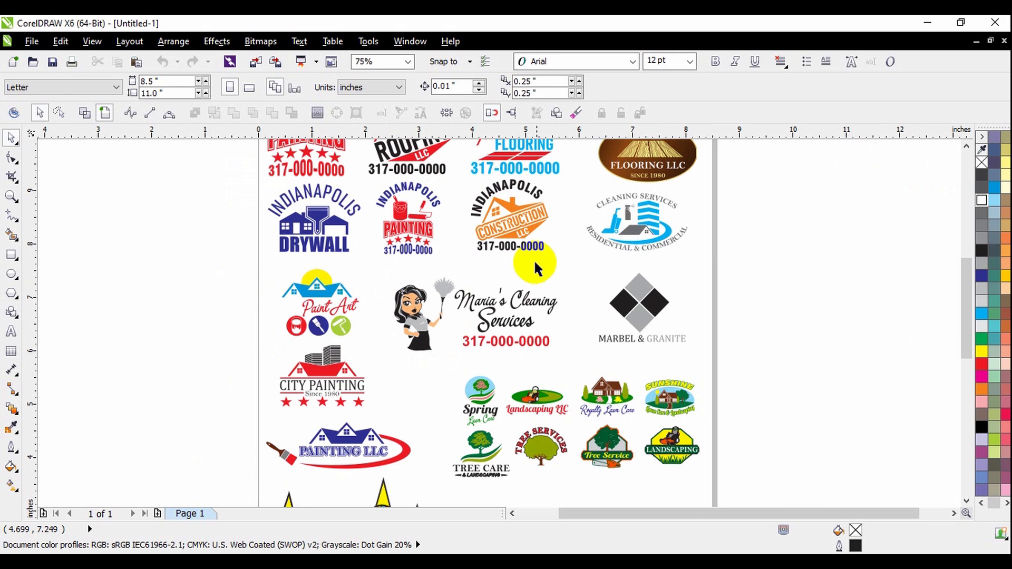
# - Copy all the objects of the City Painting logo from the imported logo sheet
pyautogui.scroll(2, 522, 211)
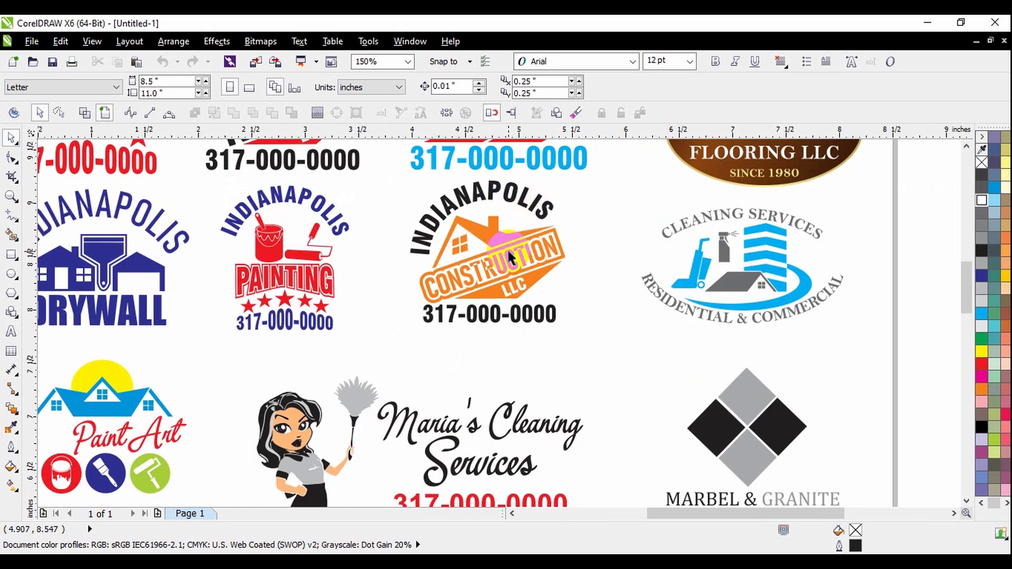
pyautogui.scroll(-2, 505, 269)
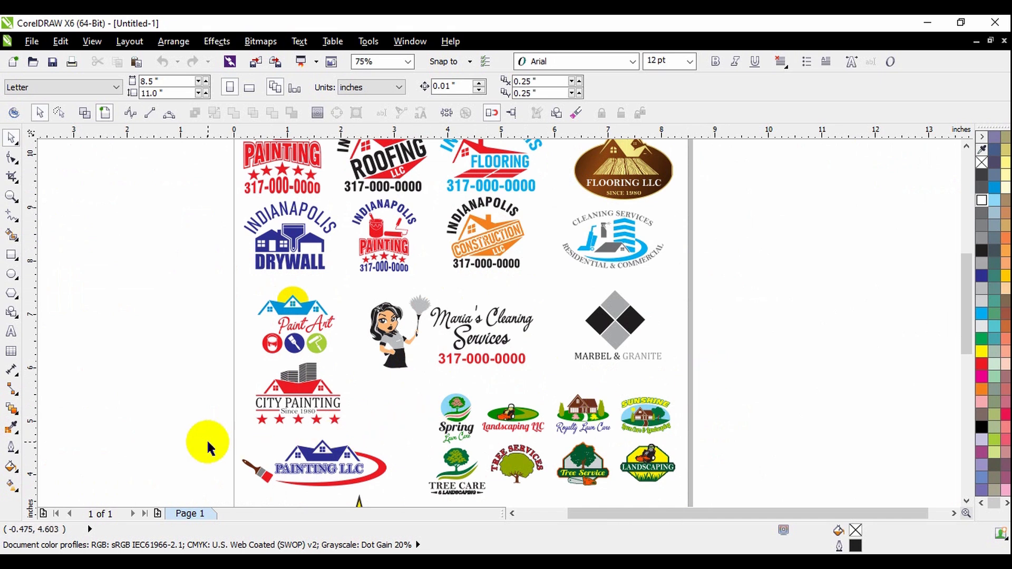
pyautogui.scroll(3, 242, 422)
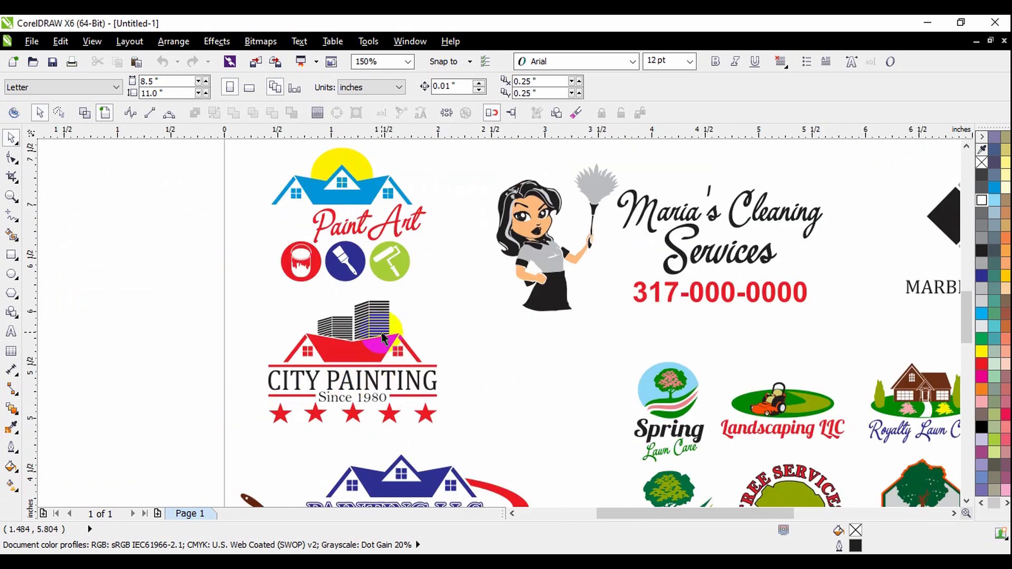
pyautogui.moveTo(159, 279)
pyautogui.mouseDown()
pyautogui.moveTo(278, 342)
pyautogui.moveTo(435, 392)
pyautogui.mouseUp()
pyautogui.click(191, 327)
pyautogui.moveTo(183, 293); pyautogui.dragTo(464, 436)
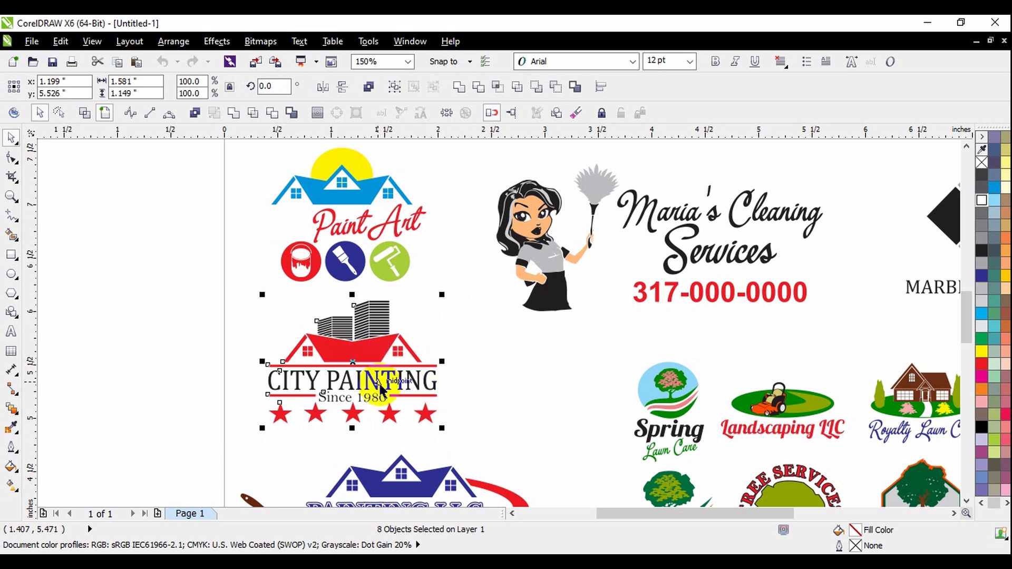
pyautogui.scroll(1, 370, 369)
pyautogui.scroll(-1, 380, 304)
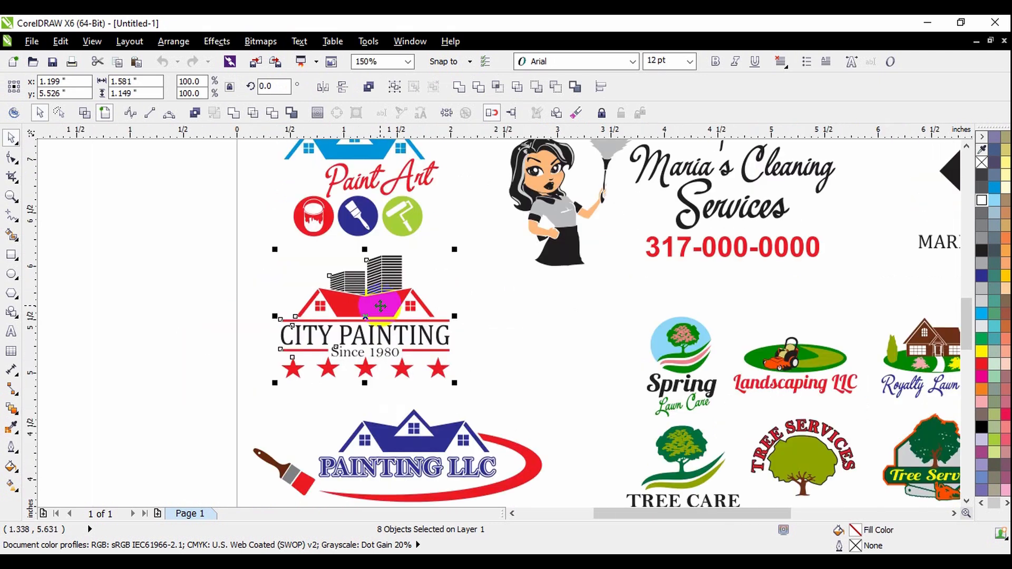
pyautogui.rightClick(385, 307)
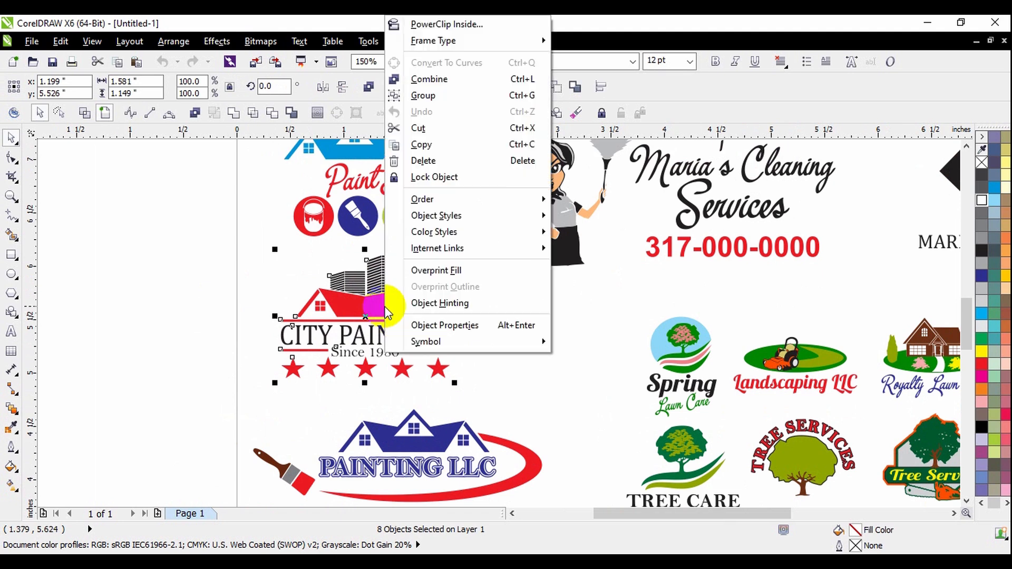
pyautogui.click(421, 145)
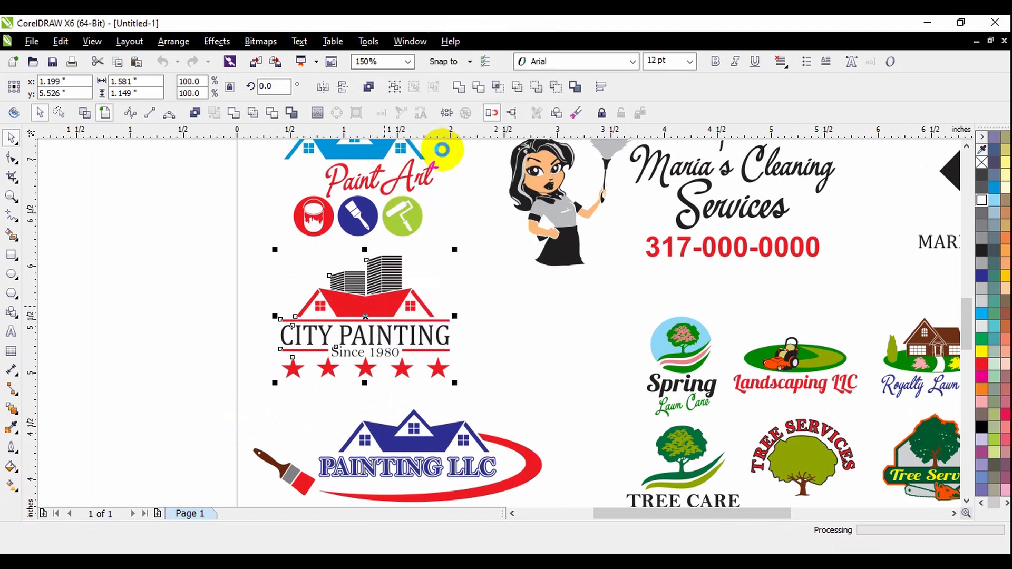
pyautogui.click(113, 294)
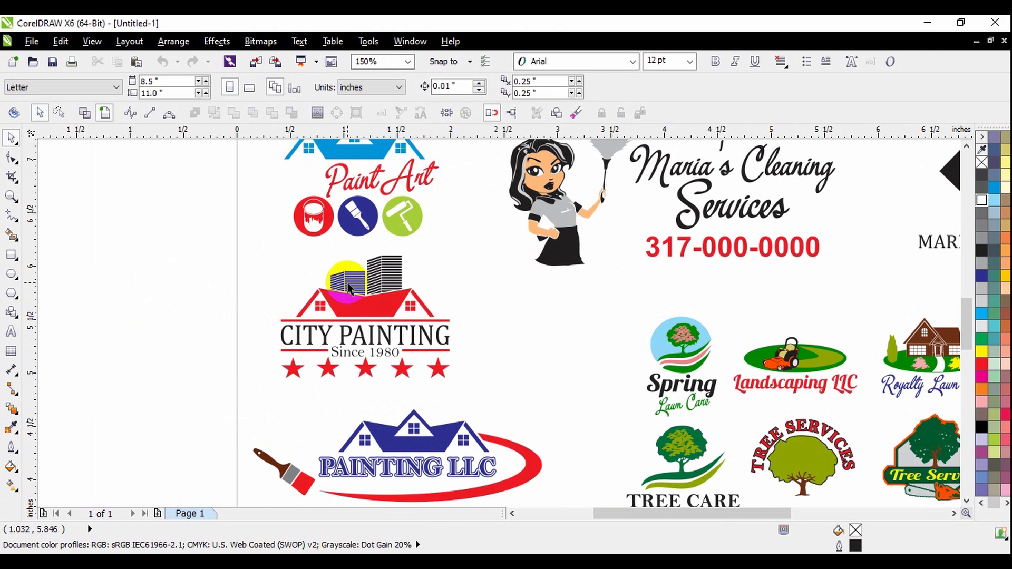
# - Minimize the logo sheet document and bring up the Cristal General Const.cdr drawing at the client's text-message picture
pyautogui.scroll(-1, 415, 289)
pyautogui.scroll(-1, 515, 285)
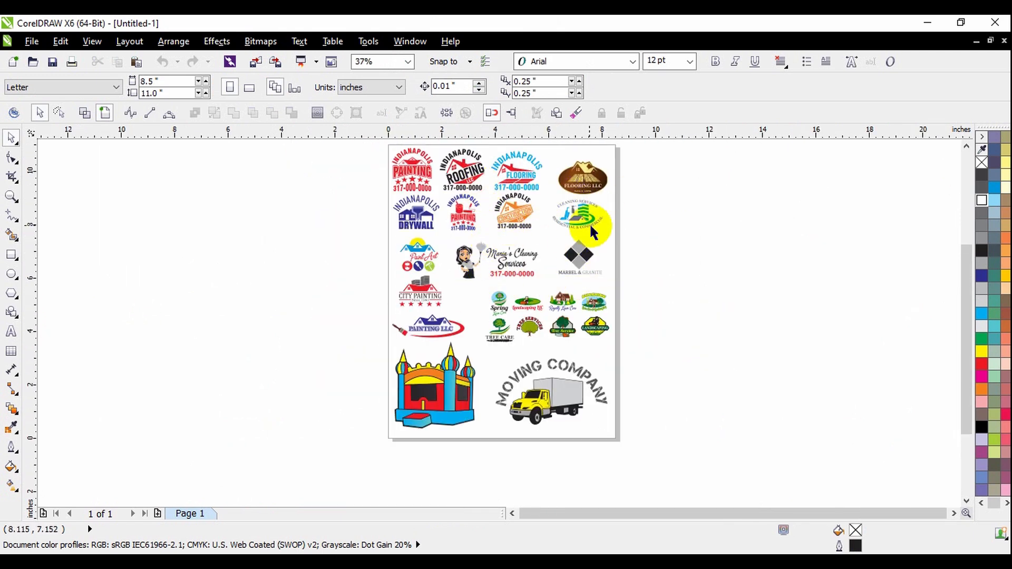
pyautogui.click(977, 41)
pyautogui.scroll(1, 362, 237)
pyautogui.scroll(1, 407, 232)
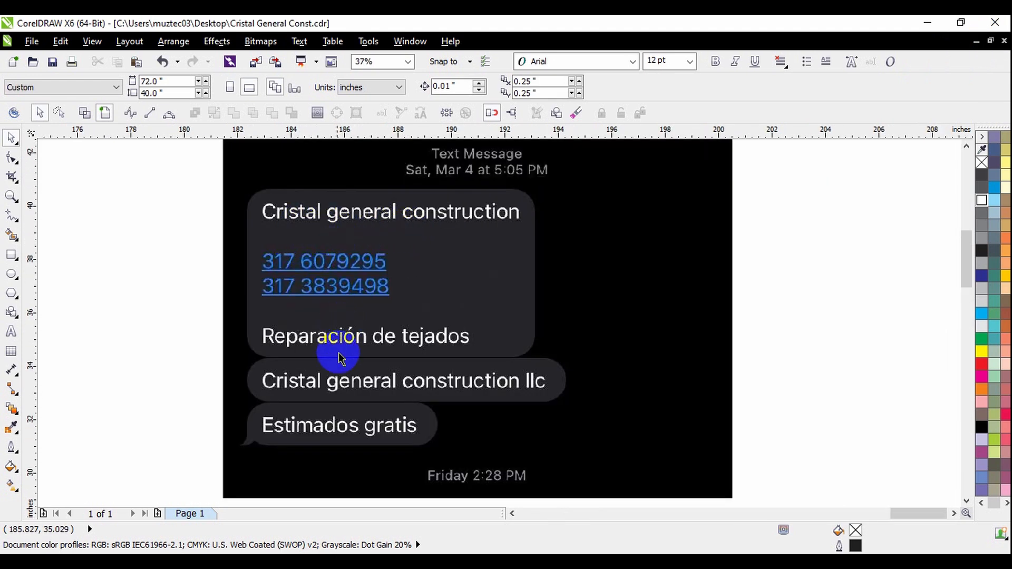
# - Paste the City Painting logo beside the text-message picture and enlarge it to about 12.3 inches wide
pyautogui.moveTo(179, 364); pyautogui.dragTo(559, 400)
pyautogui.moveTo(703, 368)
pyautogui.mouseDown()
pyautogui.moveTo(459, 310)
pyautogui.moveTo(633, 413)
pyautogui.mouseUp()
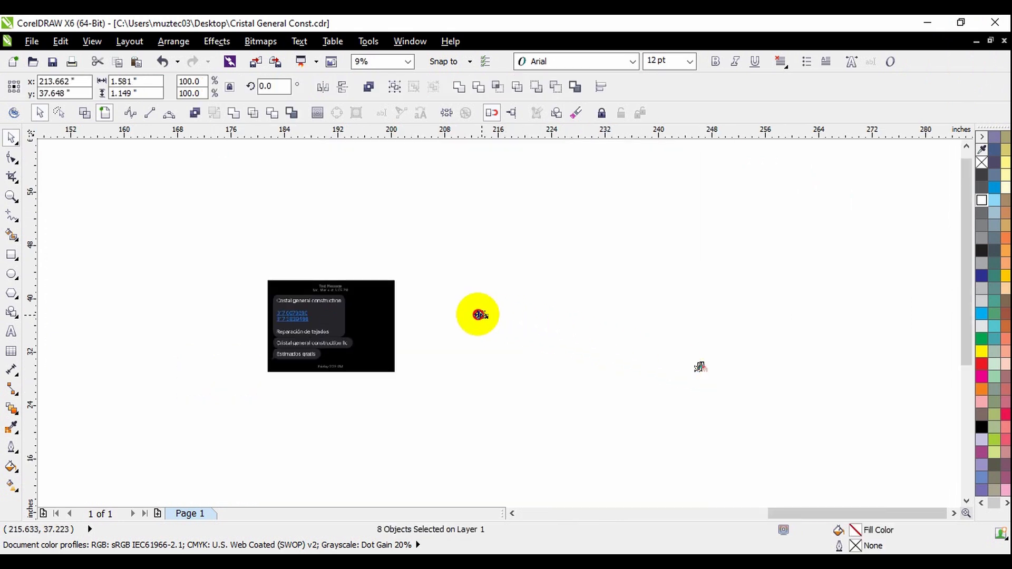
pyautogui.scroll(2, 459, 314)
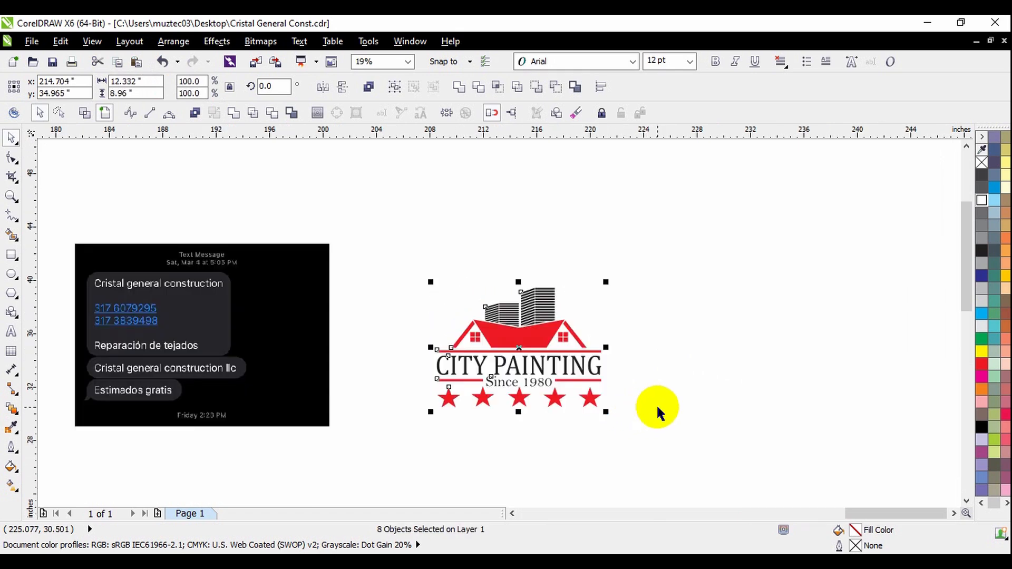
pyautogui.click(657, 414)
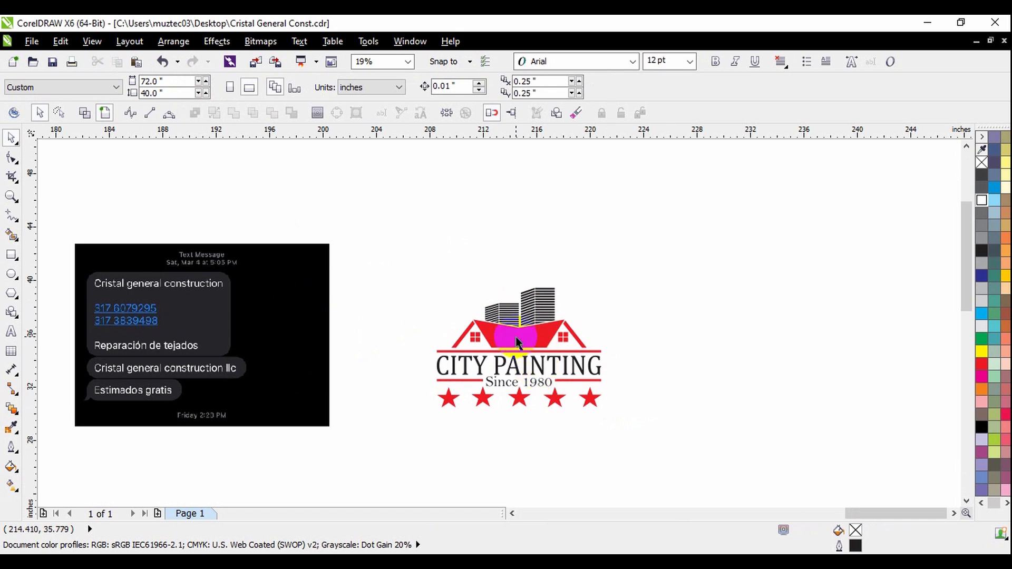
# - Examine the striped buildings above the logo's red roof at close range
pyautogui.moveTo(422, 261); pyautogui.dragTo(600, 402)
pyautogui.click(574, 293)
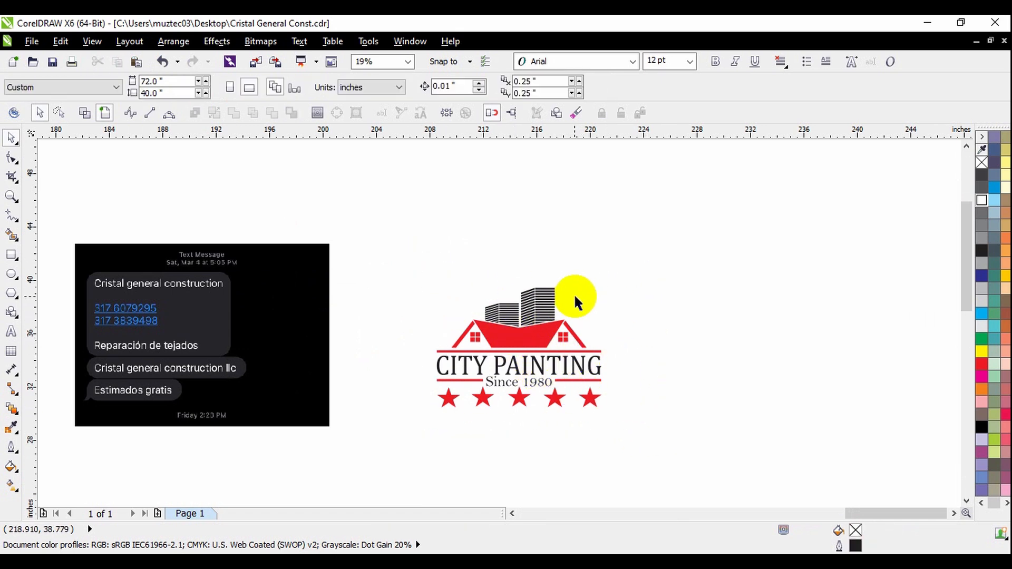
pyautogui.scroll(3, 533, 306)
pyautogui.scroll(2, 512, 295)
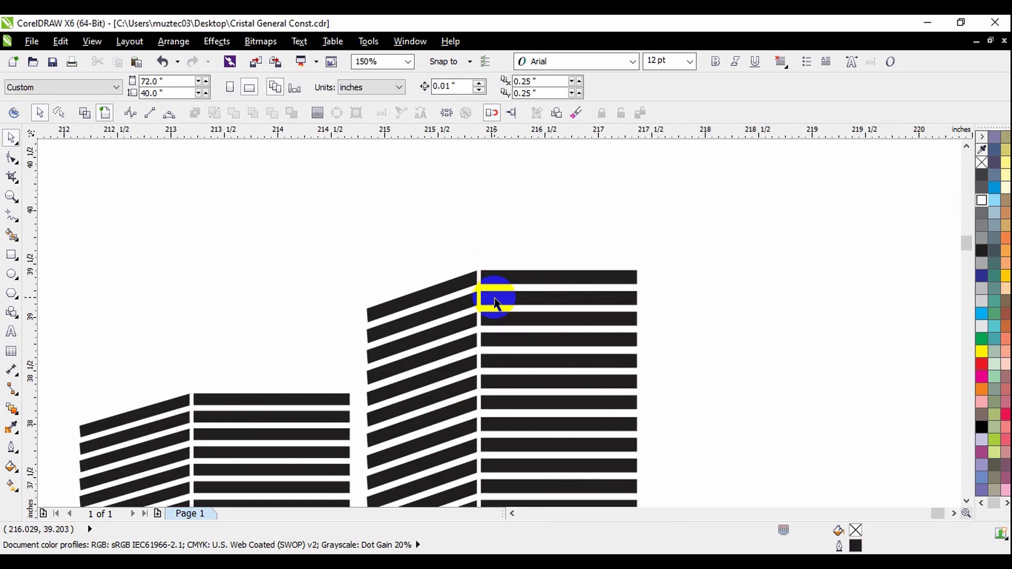
pyautogui.scroll(-2, 522, 253)
pyautogui.click(531, 271)
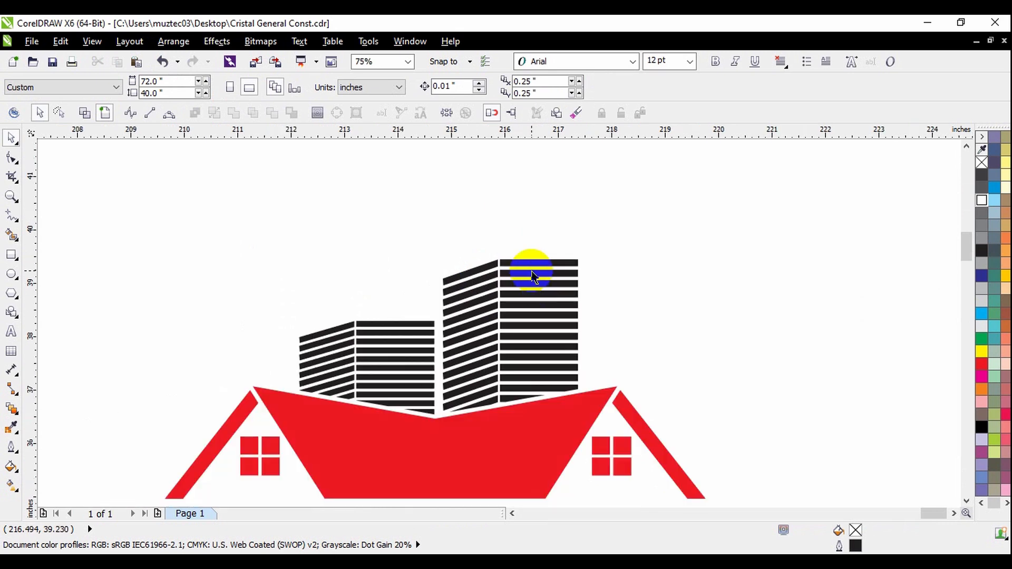
pyautogui.click(499, 234)
pyautogui.scroll(-4, 500, 236)
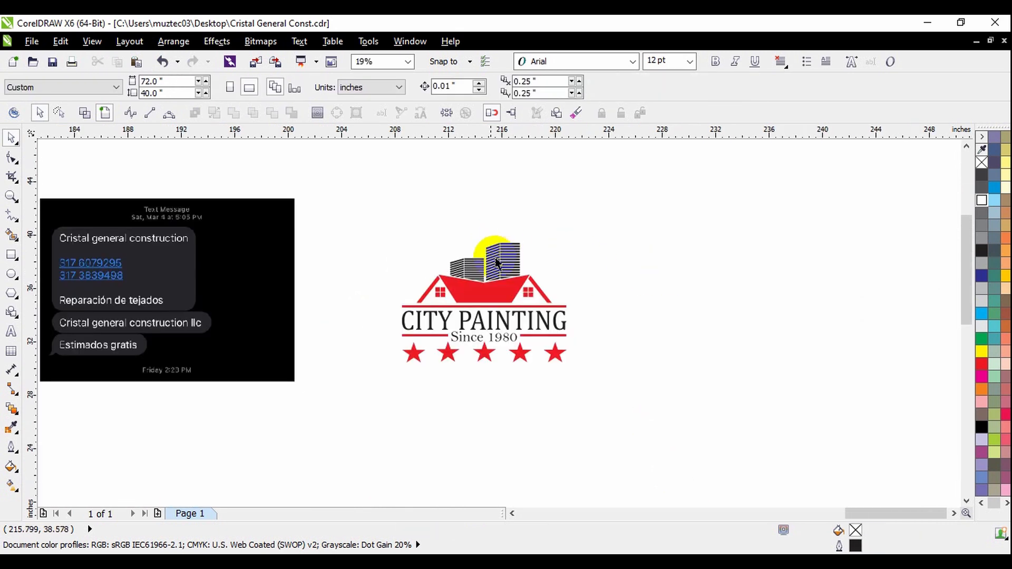
# - Select the whole City Painting logo and move it to the lower-right corner of the text-message picture
pyautogui.moveTo(370, 204); pyautogui.dragTo(634, 401)
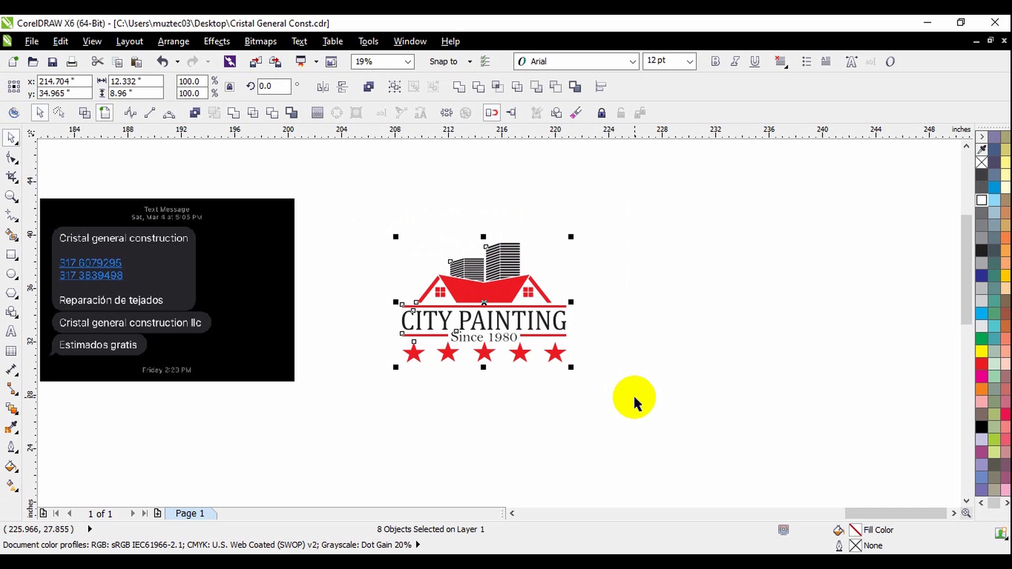
pyautogui.click(633, 394)
pyautogui.moveTo(379, 185); pyautogui.dragTo(616, 401)
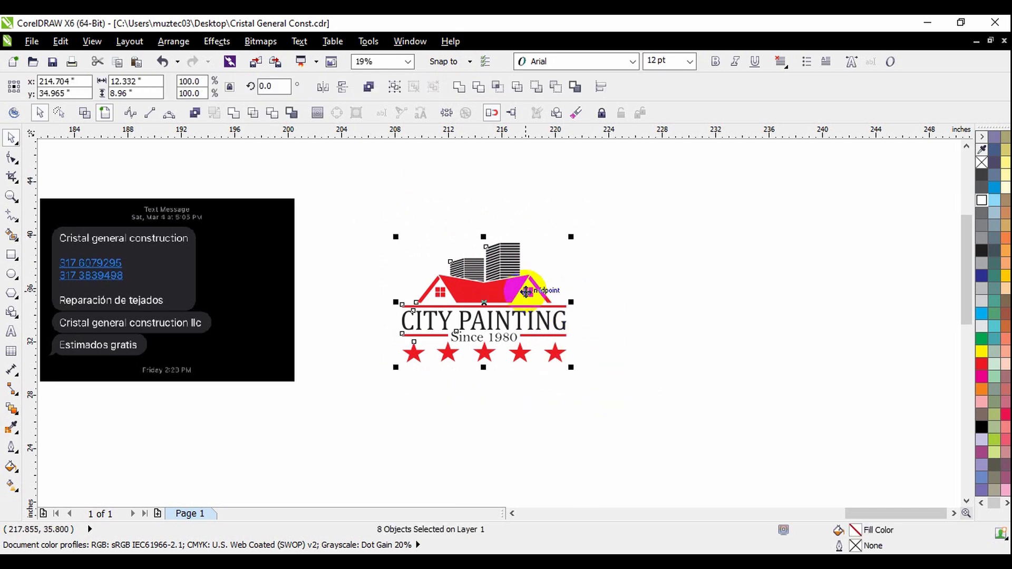
pyautogui.moveTo(527, 292); pyautogui.dragTo(350, 391)
pyautogui.click(471, 338)
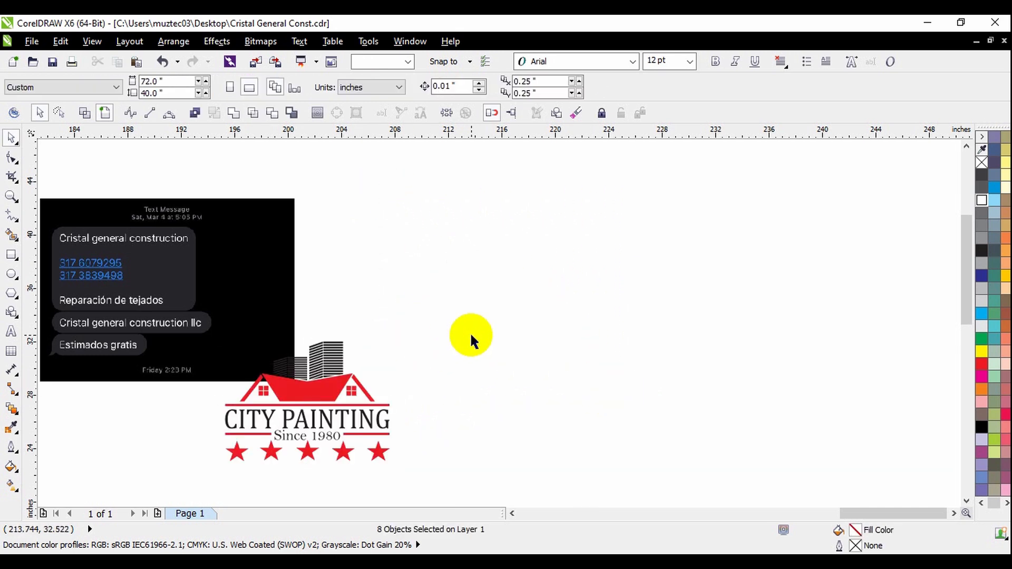
# - Draw a rectangle about 10.5 by 5.5 inches in the empty area right of the message picture and move it up and left
pyautogui.click(12, 255)
pyautogui.moveTo(421, 216)
pyautogui.mouseDown()
pyautogui.moveTo(479, 264)
pyautogui.moveTo(556, 296)
pyautogui.moveTo(590, 292)
pyautogui.mouseUp()
pyautogui.click(11, 137)
pyautogui.click(457, 253)
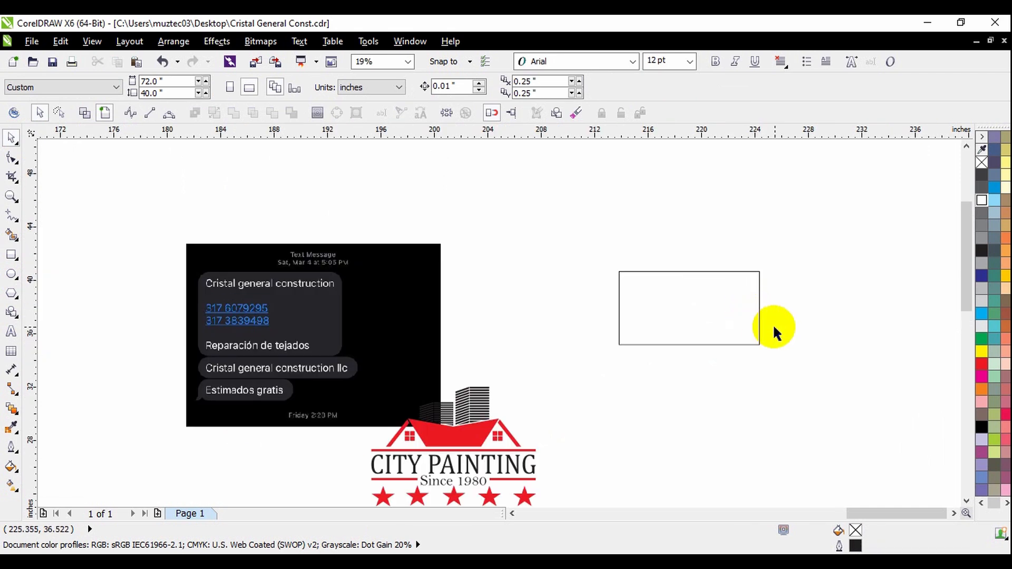
pyautogui.moveTo(726, 323); pyautogui.dragTo(656, 259)
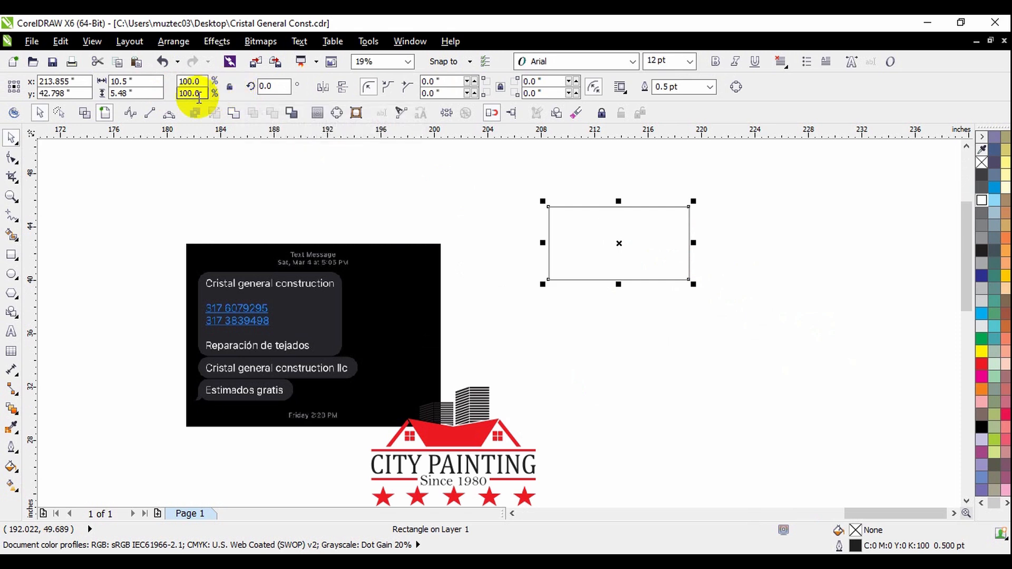
# - Set the rectangle's size to 24 by 16 inches and move it farther right of the message picture
pyautogui.click(137, 80)
pyautogui.moveTo(138, 80); pyautogui.dragTo(110, 81)
pyautogui.write('24')
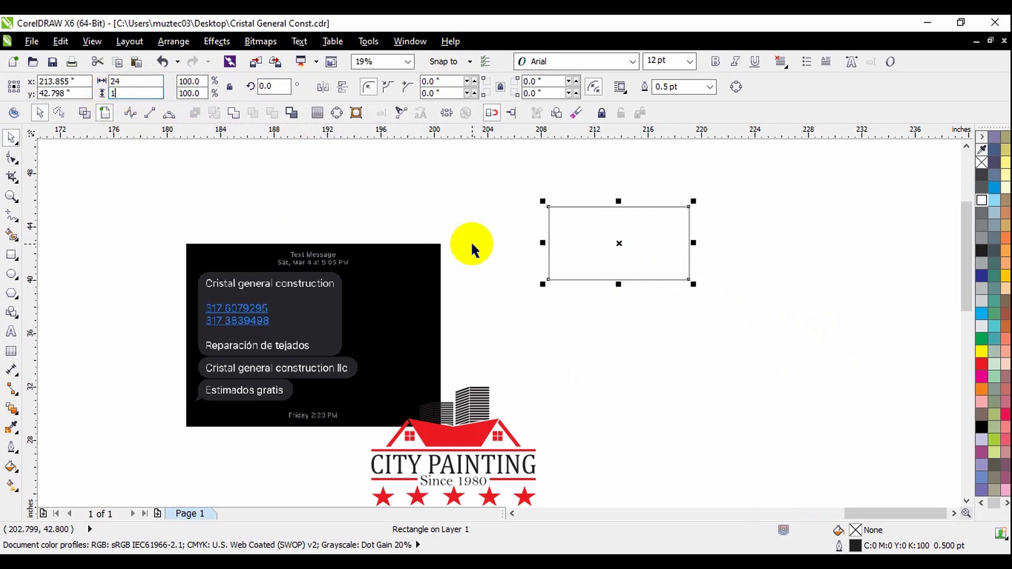
pyautogui.write('16')
pyautogui.press('Return')
pyautogui.scroll(-2, 299, 252)
pyautogui.moveTo(455, 245); pyautogui.dragTo(569, 279)
pyautogui.click(599, 353)
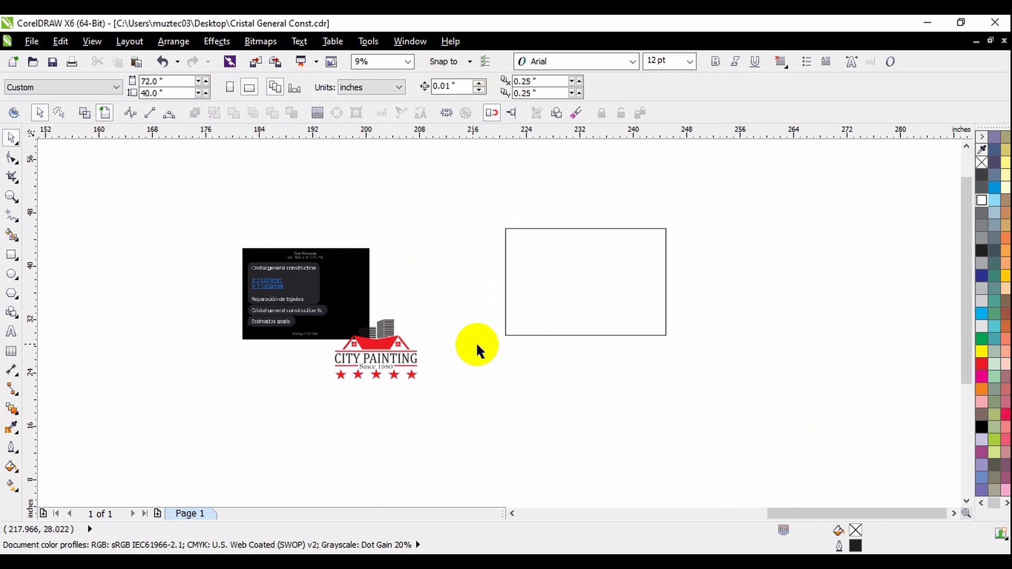
# - Move the City Painting logo into the gap between the message picture and the 24 by 16 inch rectangle
pyautogui.moveTo(450, 290)
pyautogui.mouseDown()
pyautogui.moveTo(452, 403)
pyautogui.moveTo(328, 419)
pyautogui.mouseUp()
pyautogui.moveTo(396, 357)
pyautogui.mouseDown()
pyautogui.moveTo(433, 354)
pyautogui.moveTo(441, 315)
pyautogui.mouseUp()
pyautogui.click(493, 402)
pyautogui.scroll(2, 440, 326)
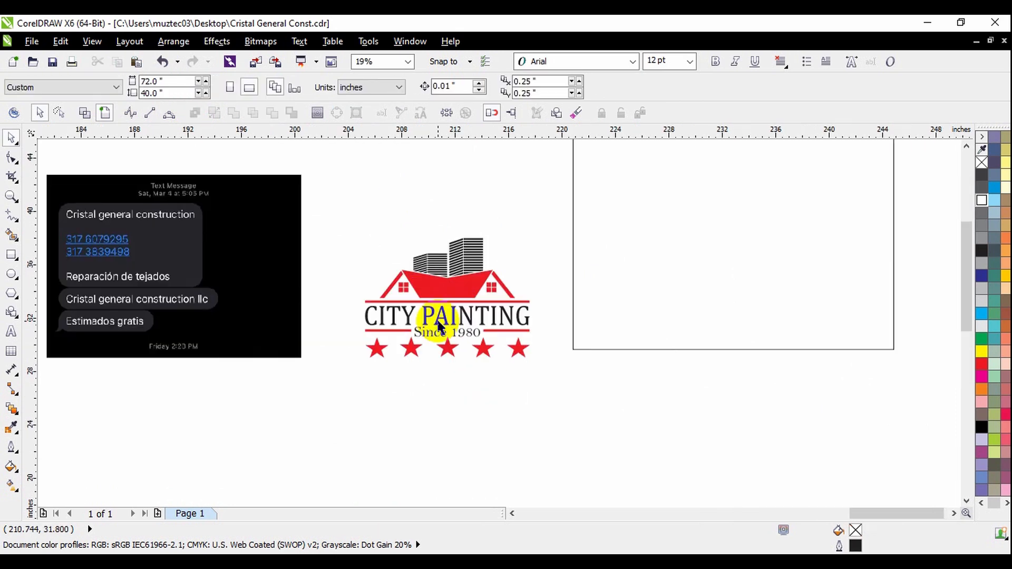
# - Delete the five stars, the Since 1980 line and the CITY PAINTING lettering from the logo
pyautogui.scroll(2, 373, 331)
pyautogui.click(388, 311)
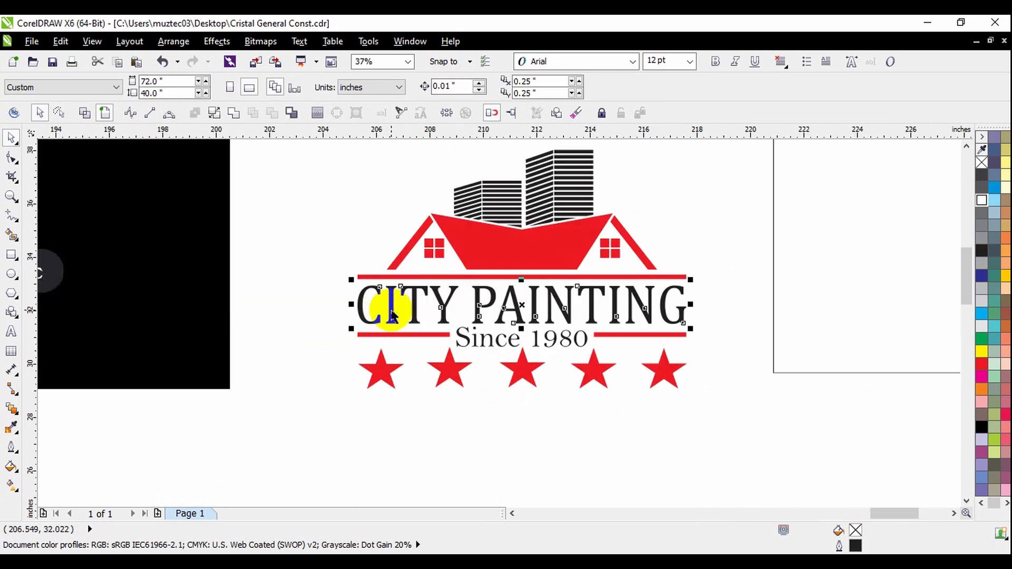
pyautogui.scroll(-2, 519, 342)
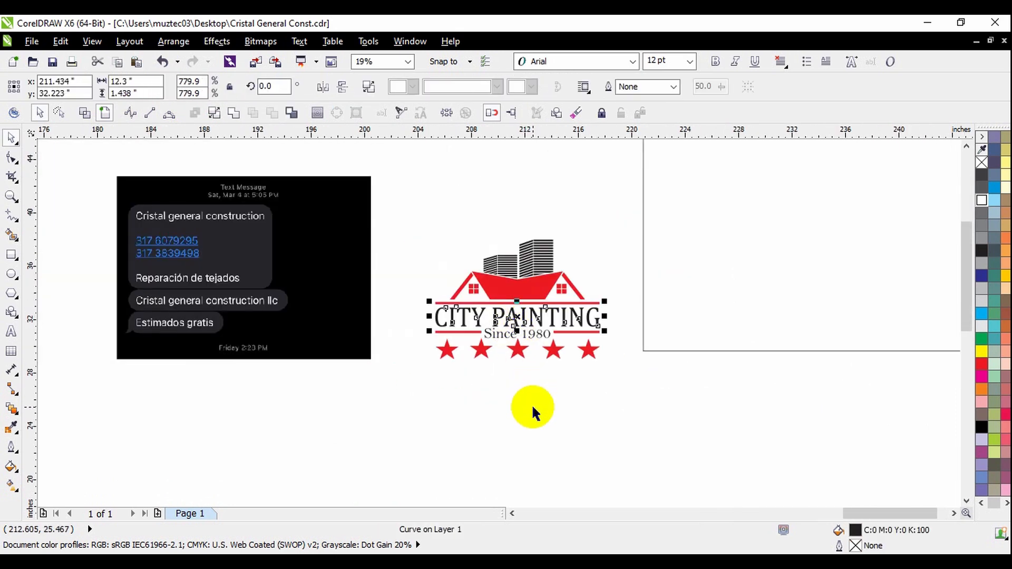
pyautogui.click(498, 390)
pyautogui.moveTo(422, 336); pyautogui.dragTo(655, 388)
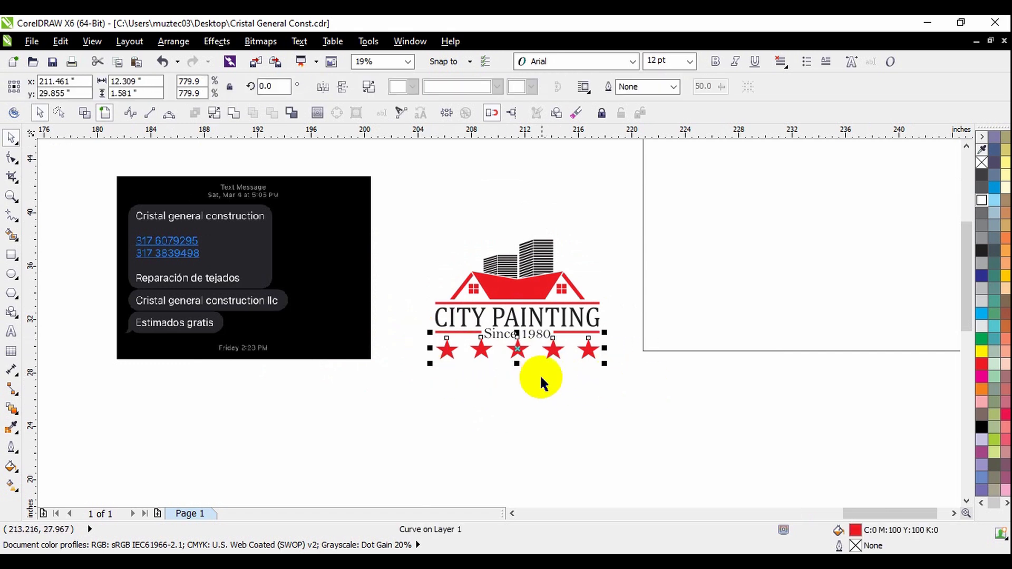
pyautogui.press('Delete')
pyautogui.click(532, 335)
pyautogui.press('Delete')
pyautogui.scroll(2, 463, 323)
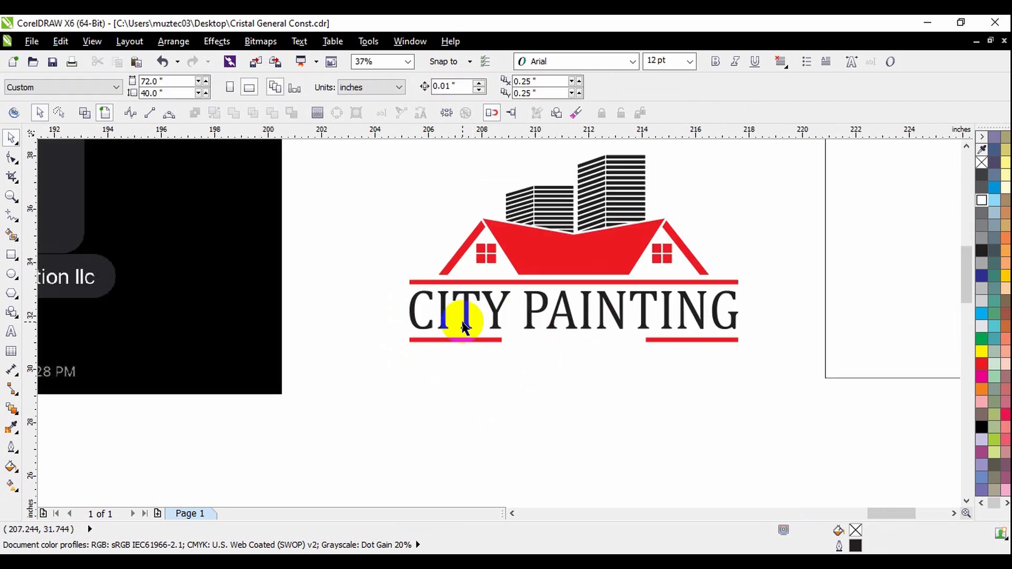
pyautogui.click(469, 319)
pyautogui.press('Delete')
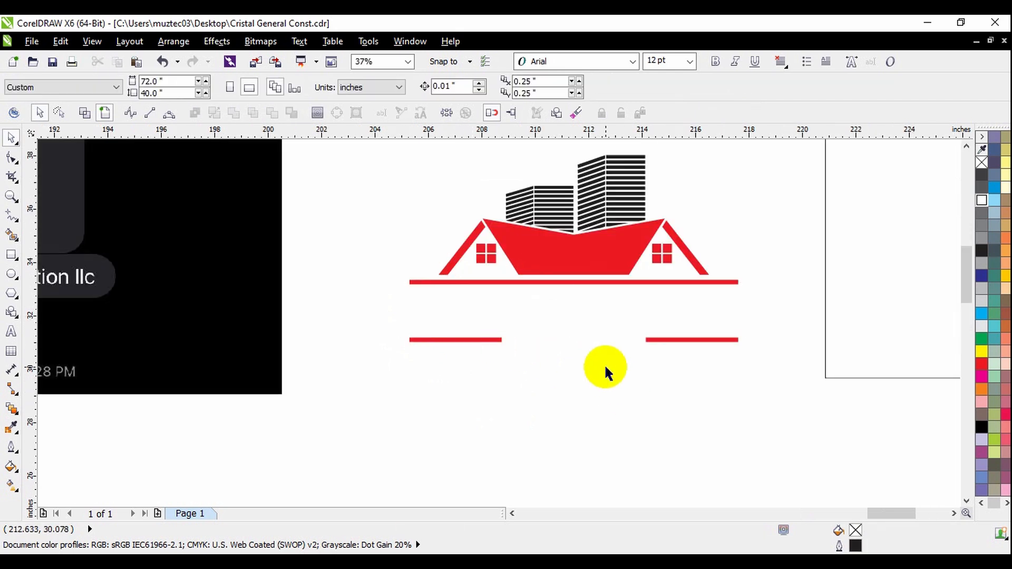
# - Move the remaining buildings, roof and red lines together upward and slightly left, closer to the message picture
pyautogui.scroll(-2, 595, 363)
pyautogui.click(260, 364)
pyautogui.moveTo(555, 286); pyautogui.dragTo(714, 389)
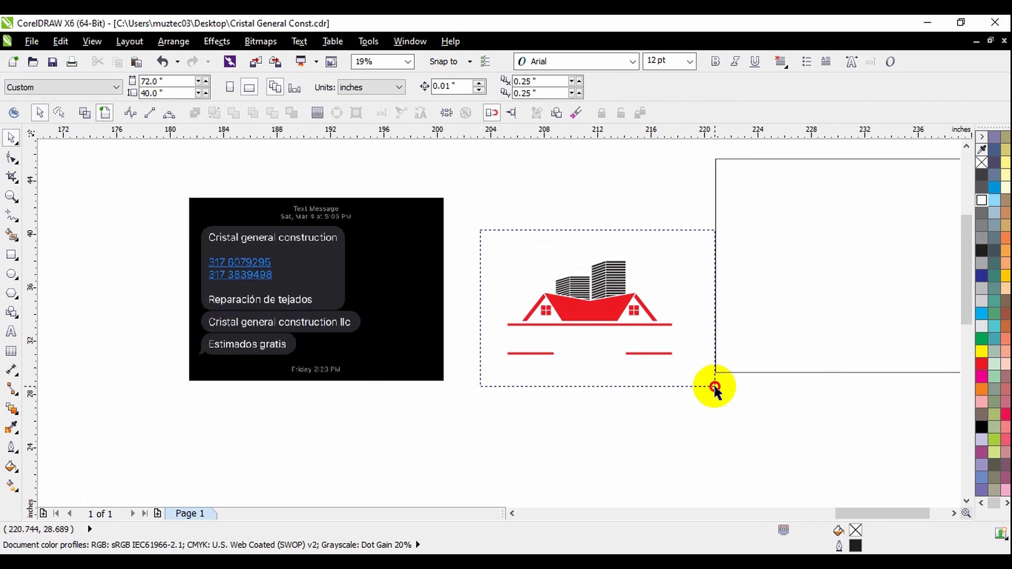
pyautogui.moveTo(601, 323); pyautogui.dragTo(567, 245)
pyautogui.click(239, 323)
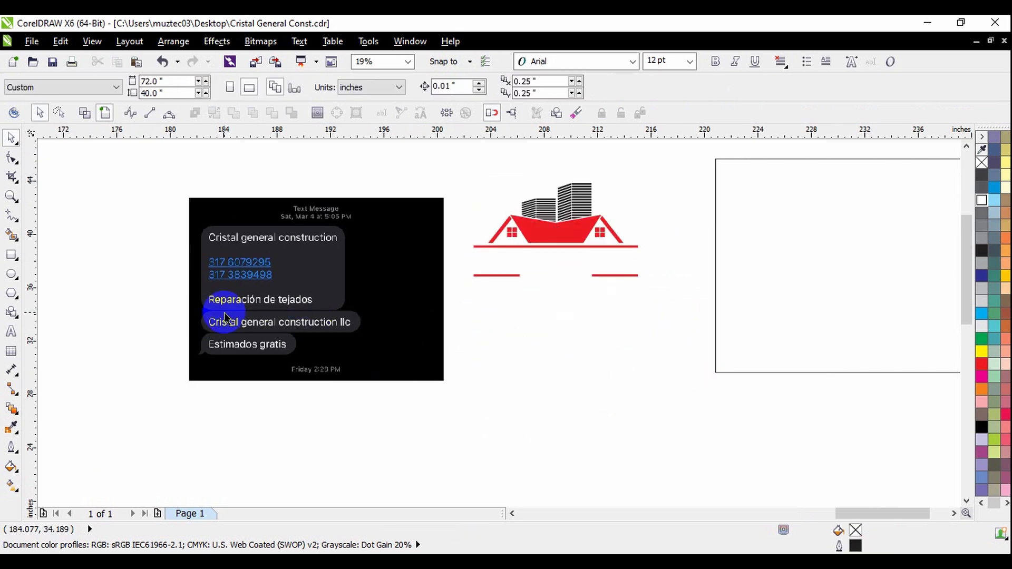
# - Add the two-line Arial text CRISTAL GENERAL / CONTRUCTION LLC below the roof artwork and select it
pyautogui.click(11, 332)
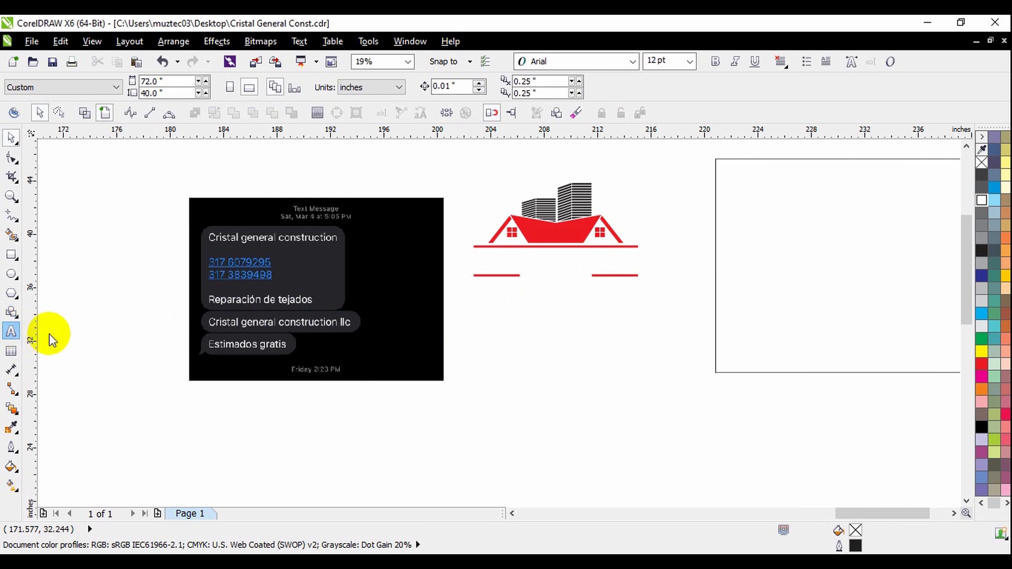
pyautogui.click(510, 379)
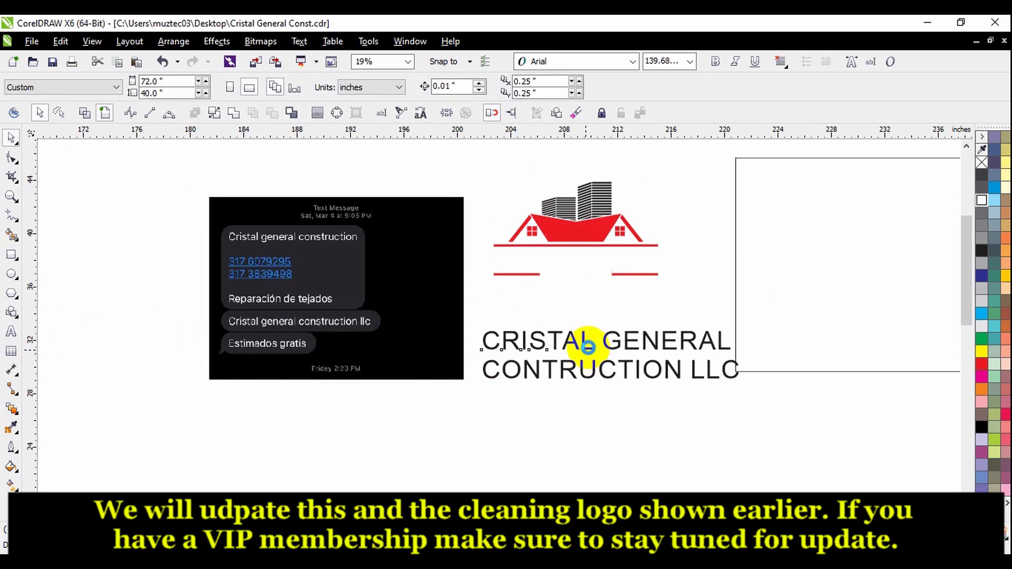
pyautogui.hotkey('ctrl', 'space')
pyautogui.click(511, 390)
pyautogui.click(555, 347)
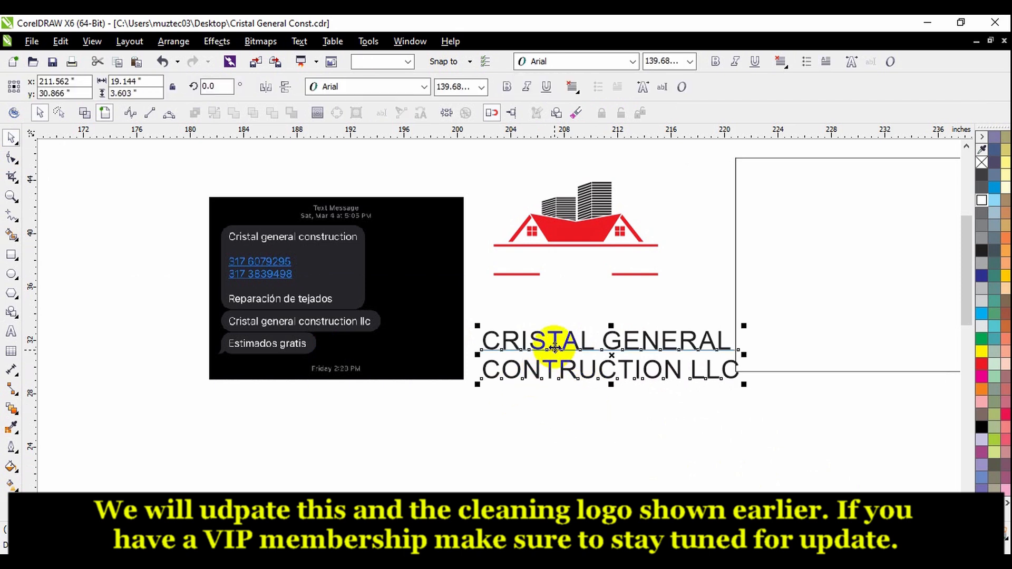
# - Open the Stone Wizard's font browser and select the two-line company text after moving it below the message picture
pyautogui.click(566, 315)
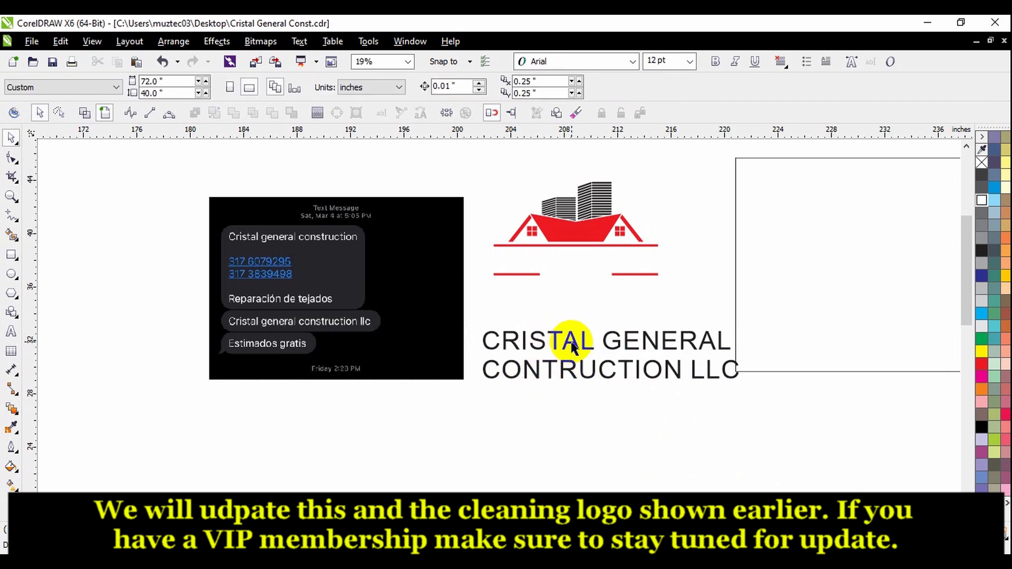
pyautogui.click(14, 113)
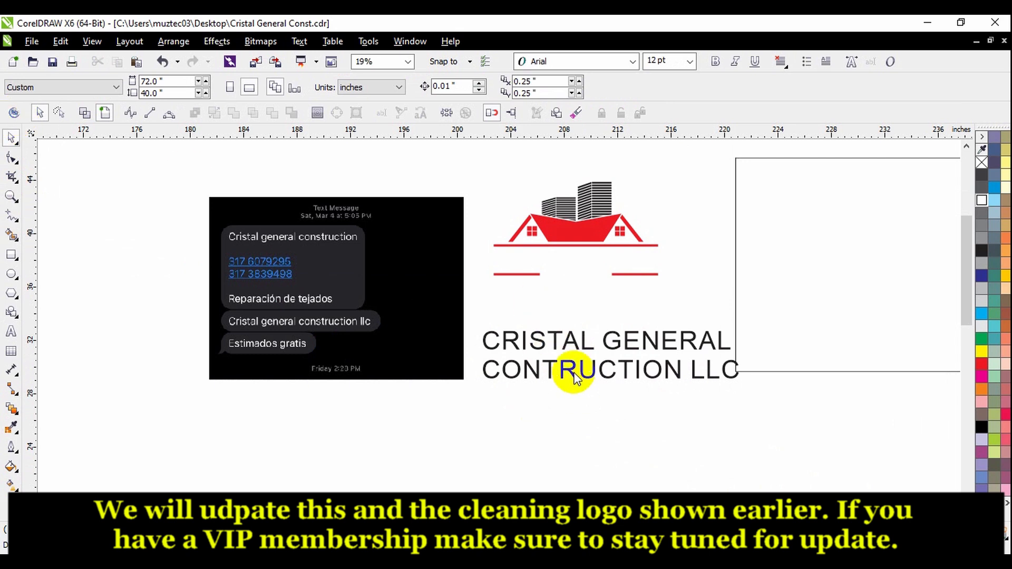
pyautogui.moveTo(583, 343); pyautogui.dragTo(357, 417)
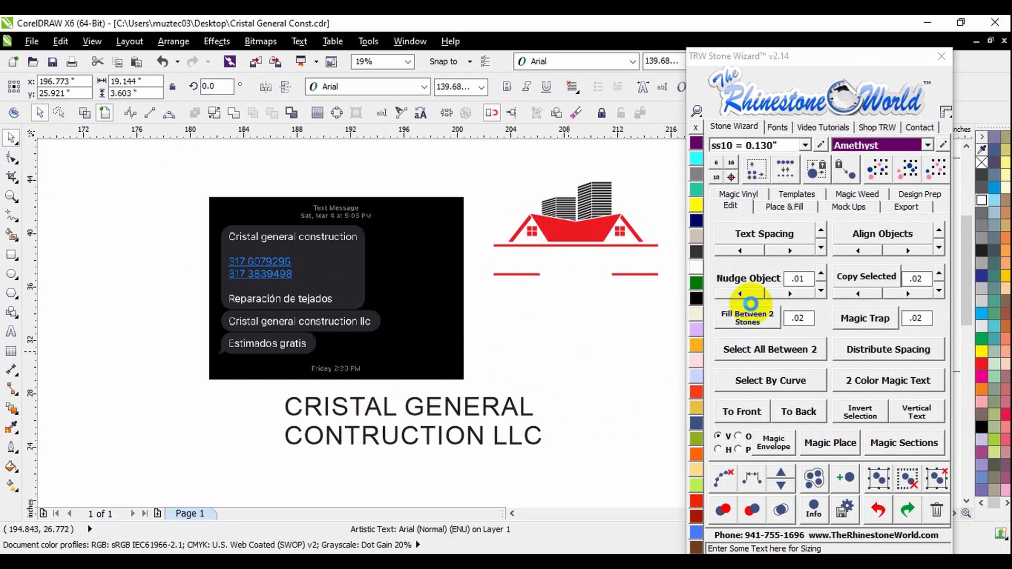
pyautogui.click(777, 127)
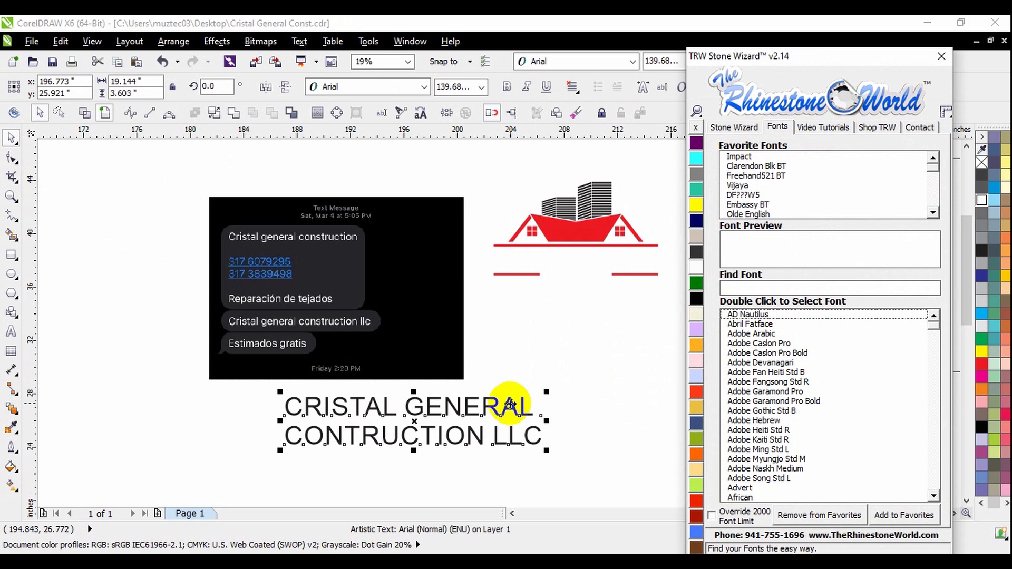
pyautogui.click(573, 365)
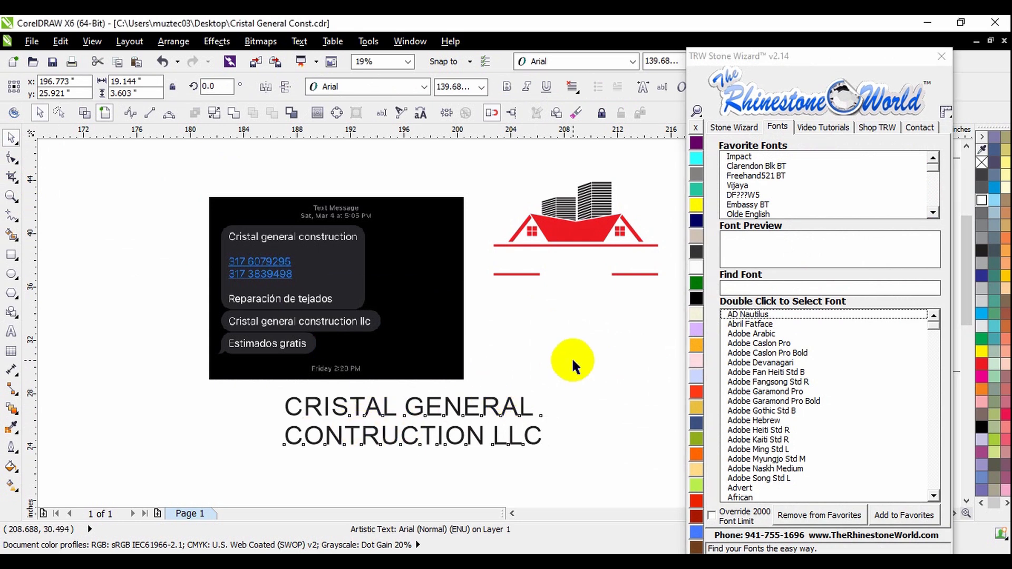
pyautogui.click(486, 417)
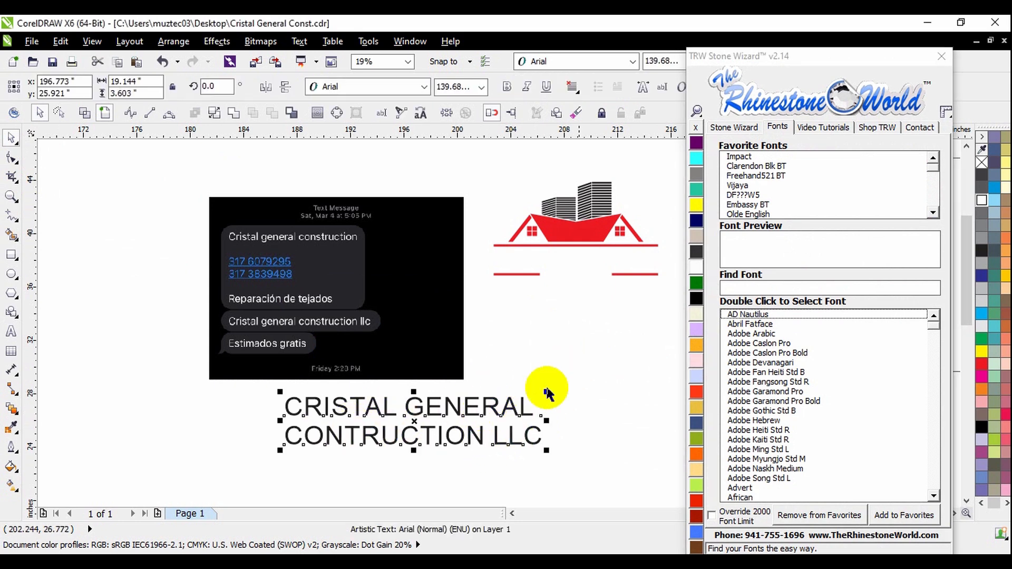
# - Try different fonts on the company text, starting with Abril Fatface, and apply Adobe Hebrew SemiBold
pyautogui.doubleClick(759, 315)
pyautogui.doubleClick(764, 324)
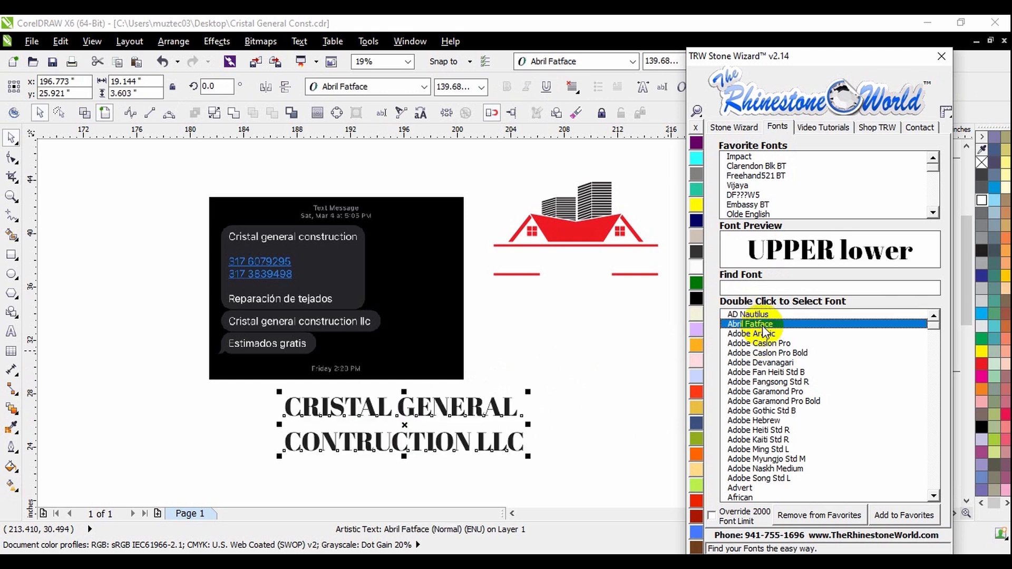
pyautogui.press('Down')
pyautogui.press('Down')
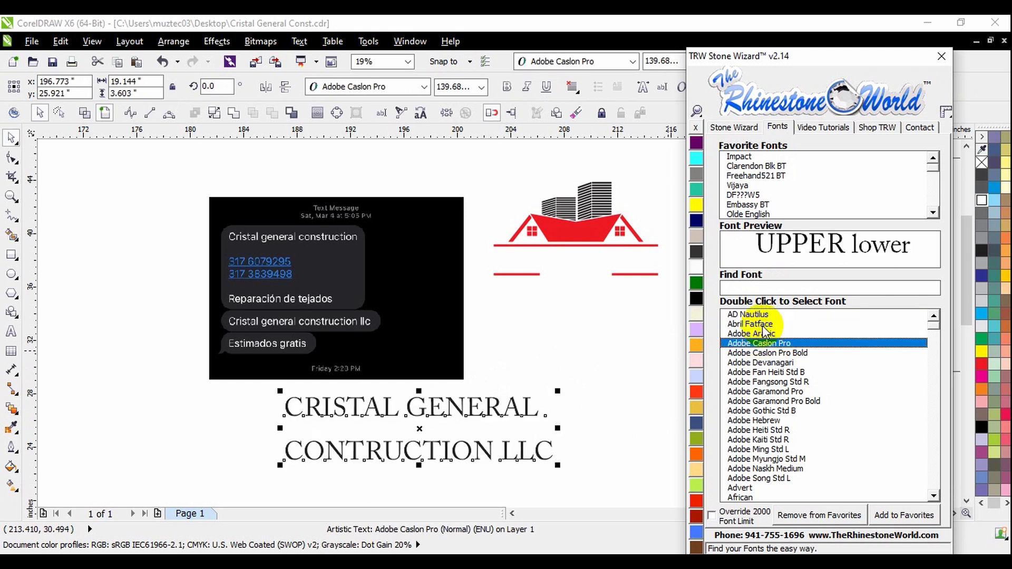
pyautogui.press('Down')
pyautogui.press('Down')
pyautogui.press('Down')
pyautogui.press('Up')
pyautogui.press('Up')
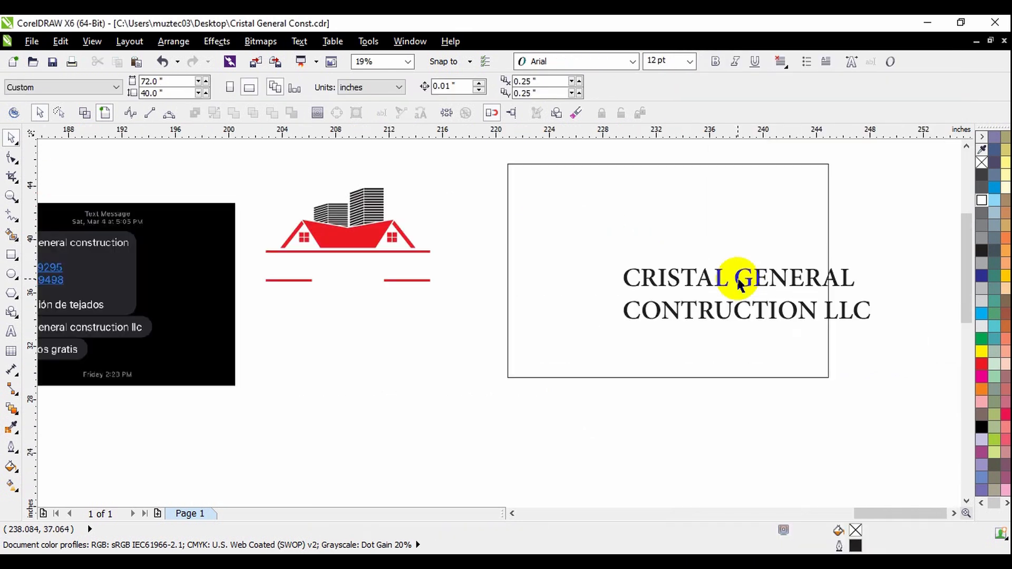
# - Place the company text directly under the roof artwork's red lines and move the 24 by 16 inch rectangle further right
pyautogui.moveTo(739, 283); pyautogui.dragTo(393, 340)
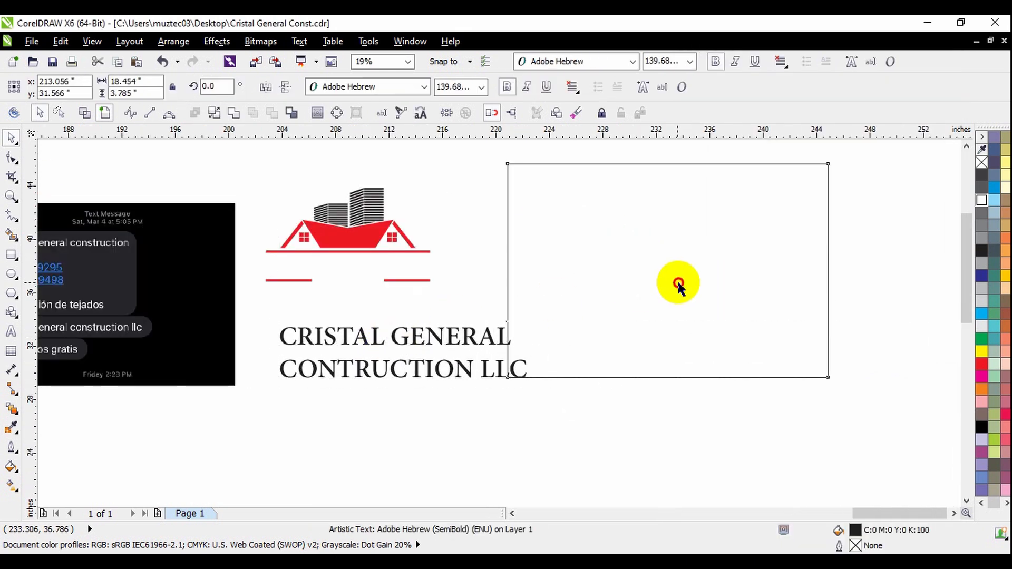
pyautogui.moveTo(677, 284); pyautogui.dragTo(791, 266)
pyautogui.click(661, 421)
pyautogui.click(420, 344)
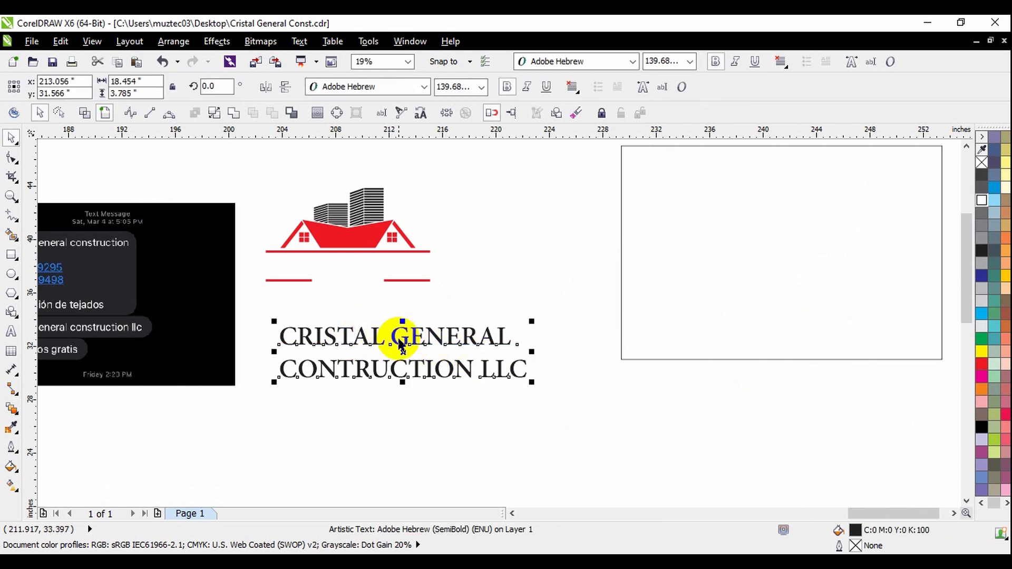
pyautogui.moveTo(401, 344); pyautogui.dragTo(379, 300)
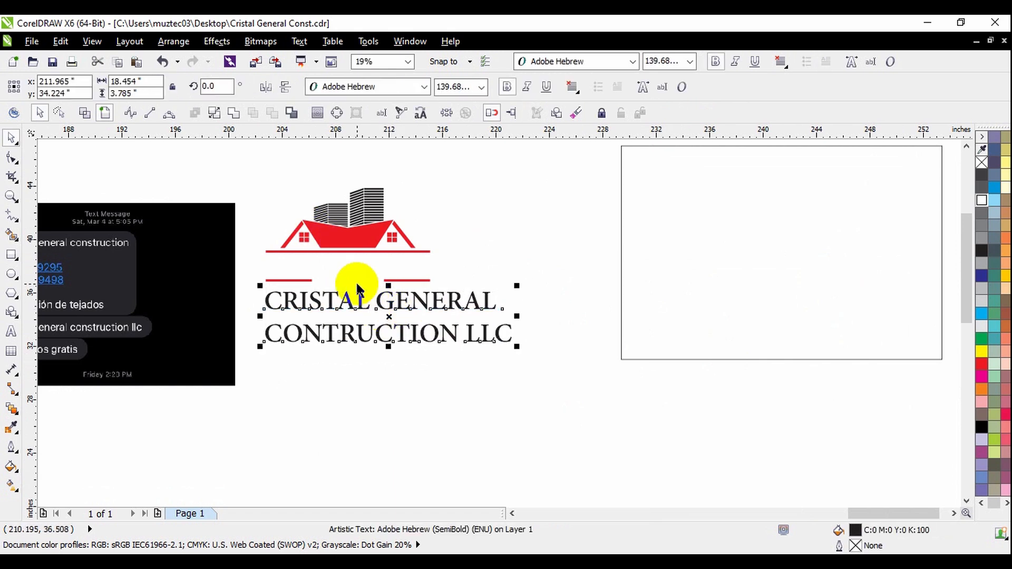
# - Break the company text apart into separate CRISTAL GENERAL and CONTRUCTION LLC lines
pyautogui.scroll(2, 317, 270)
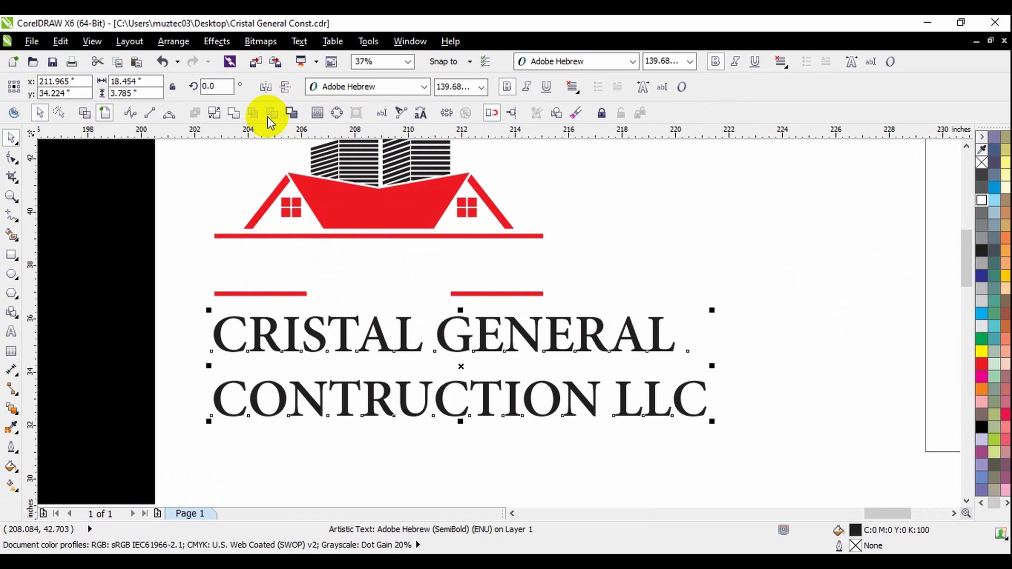
pyautogui.click(214, 113)
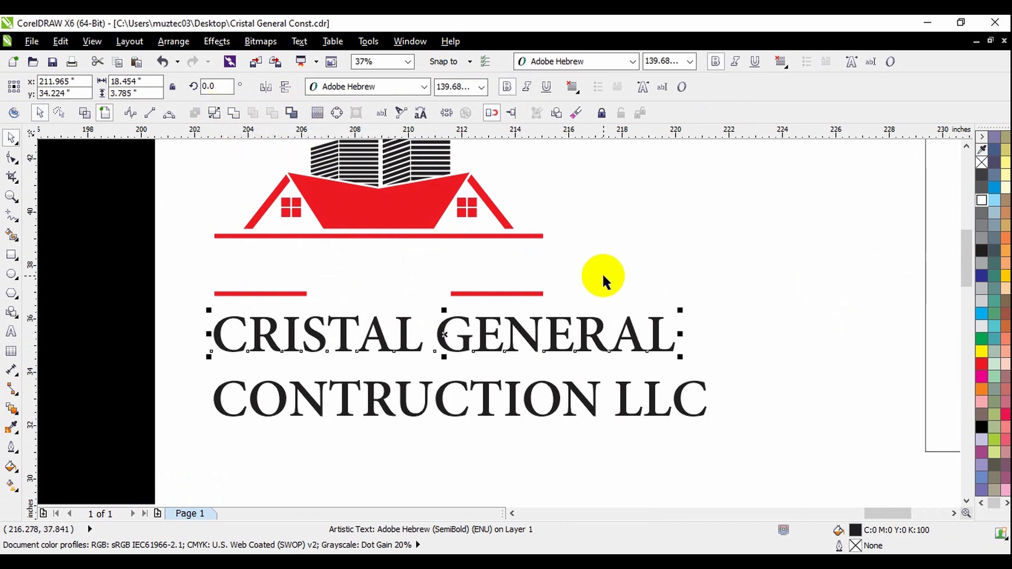
pyautogui.click(601, 275)
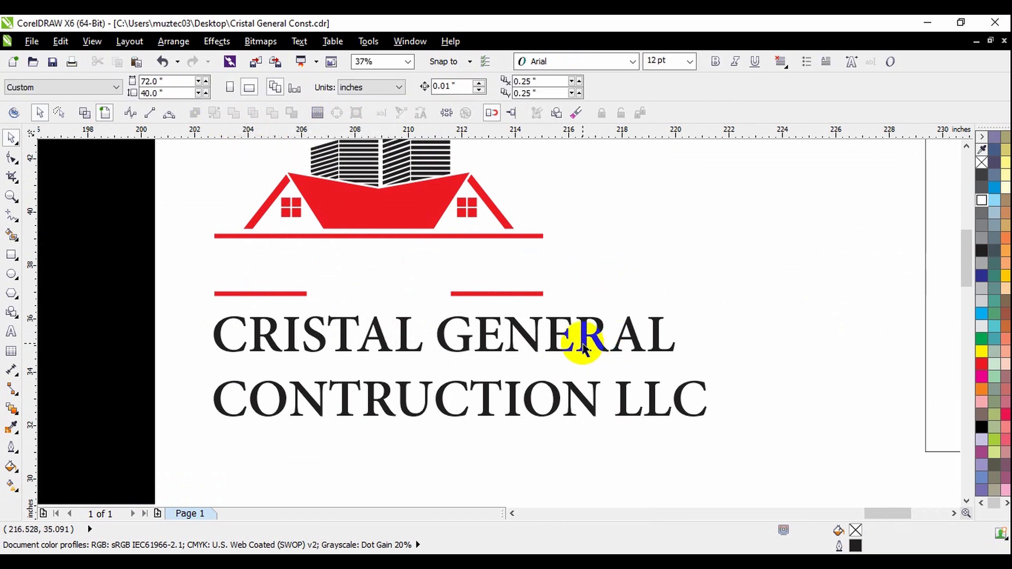
# - Scale the buildings, roof and red lines together proportionally to a width of 12 inches
pyautogui.click(509, 239)
pyautogui.scroll(-2, 675, 270)
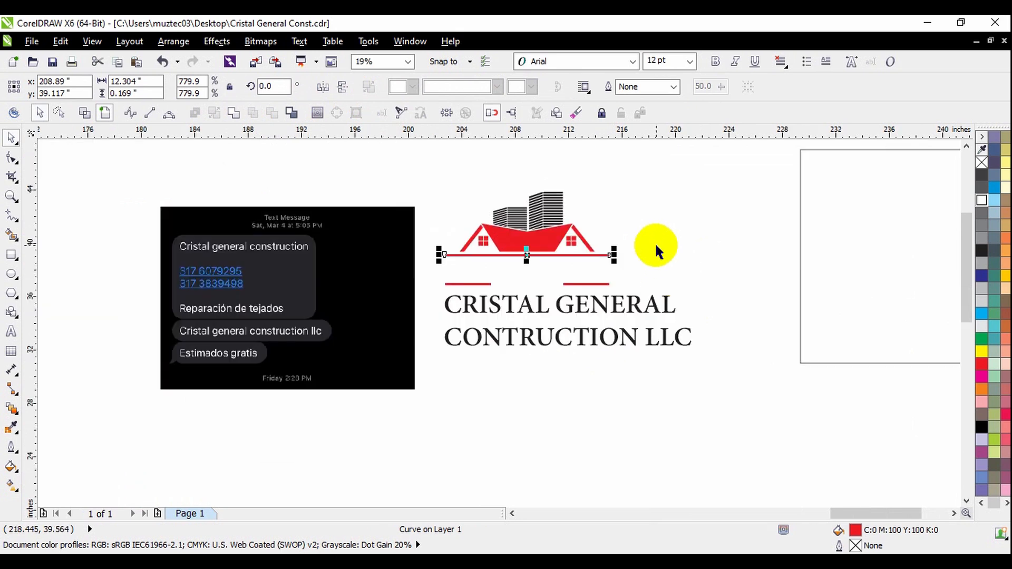
pyautogui.click(656, 248)
pyautogui.scroll(2, 426, 235)
pyautogui.scroll(-2, 426, 236)
pyautogui.moveTo(385, 169); pyautogui.dragTo(601, 299)
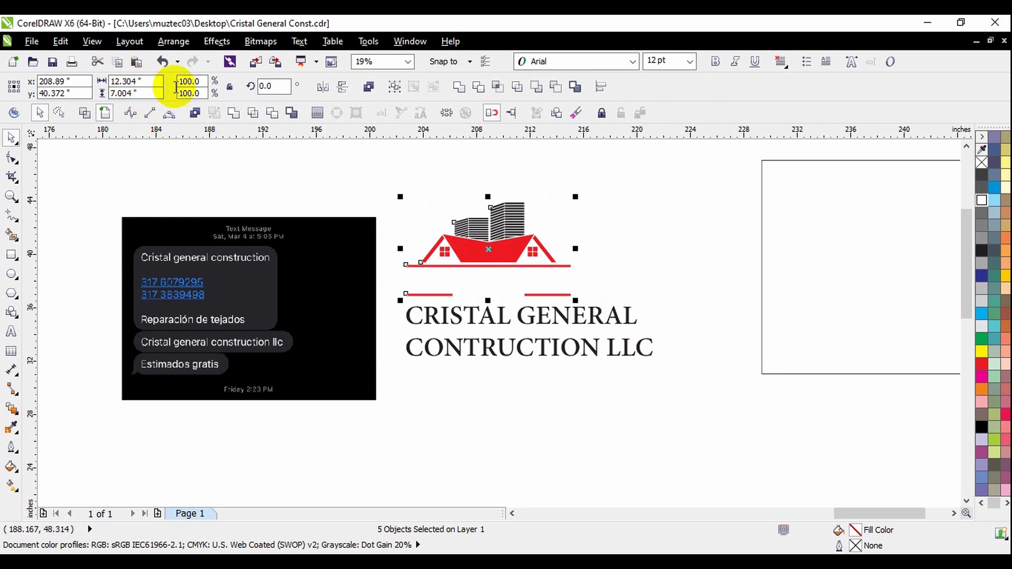
pyautogui.click(107, 80)
pyautogui.write('2')
pyautogui.press('BackSpace')
pyautogui.write('12')
pyautogui.press('Return')
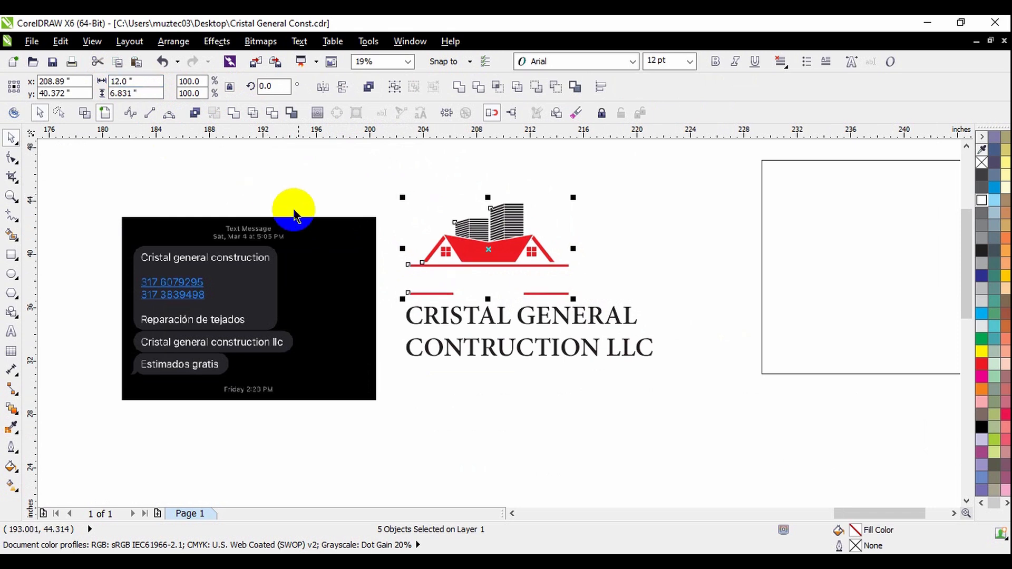
pyautogui.click(355, 212)
# - Set the CRISTAL GENERAL text to 12 inches wide and fit it between the long and short red lines
pyautogui.click(472, 319)
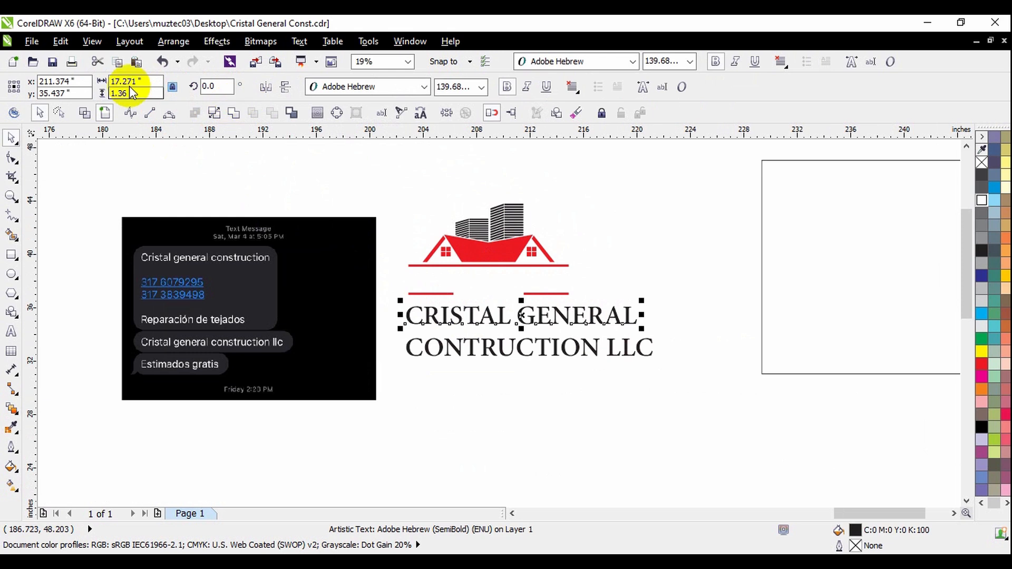
pyautogui.click(145, 82)
pyautogui.write('12')
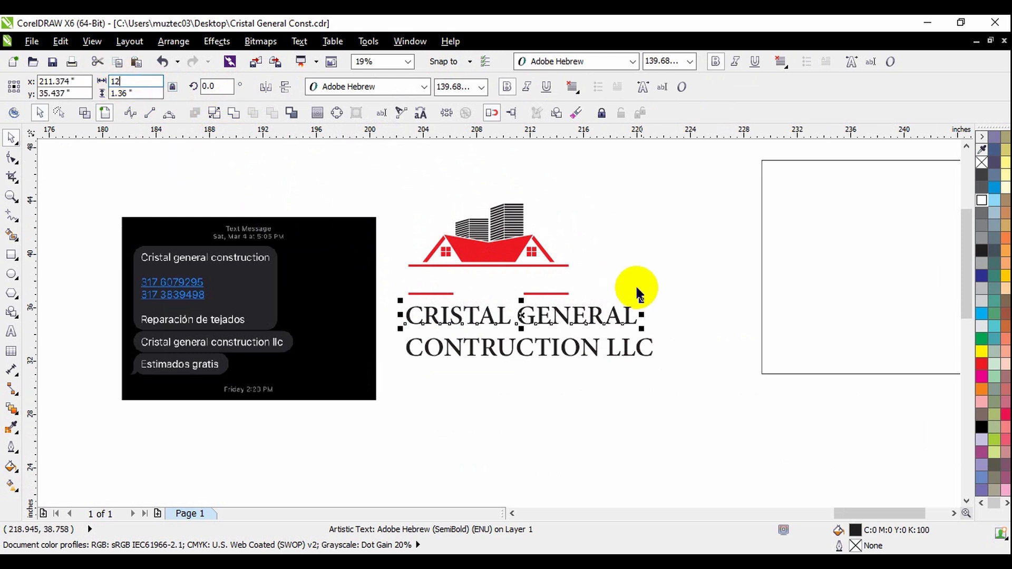
pyautogui.press('Return')
pyautogui.moveTo(544, 317); pyautogui.dragTo(507, 288)
pyautogui.scroll(4, 413, 276)
pyautogui.moveTo(455, 320); pyautogui.dragTo(455, 282)
pyautogui.scroll(-2, 576, 354)
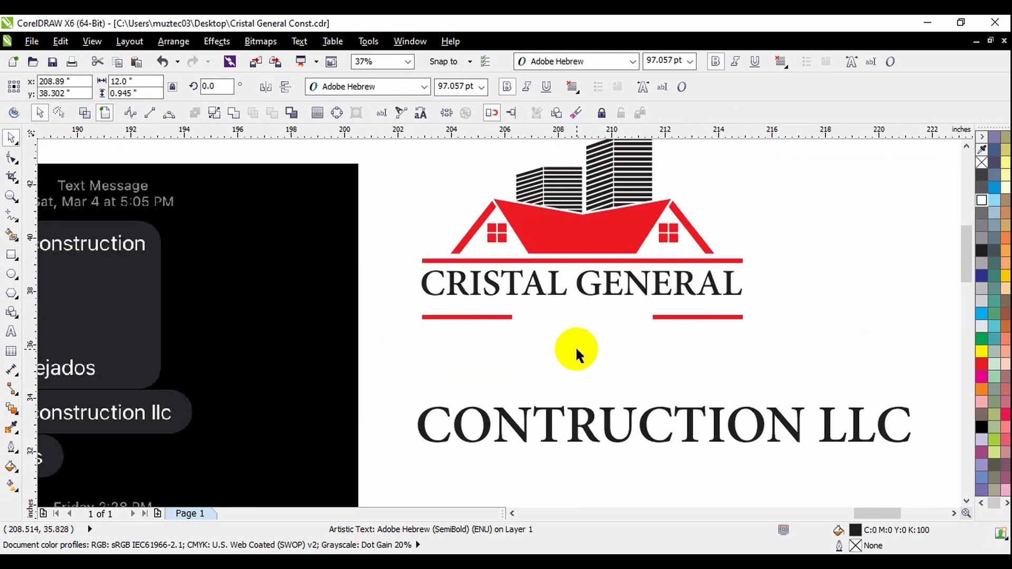
# - Move the CONTRUCTION LLC text up to just below the short red lines
pyautogui.click(576, 355)
pyautogui.moveTo(633, 418); pyautogui.dragTo(631, 336)
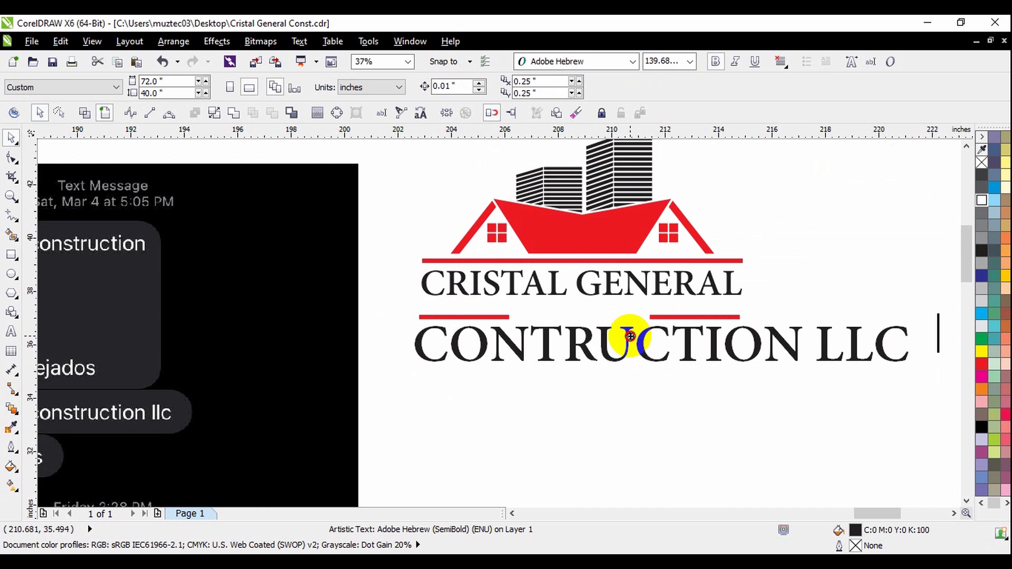
pyautogui.click(781, 289)
pyautogui.scroll(2, 548, 322)
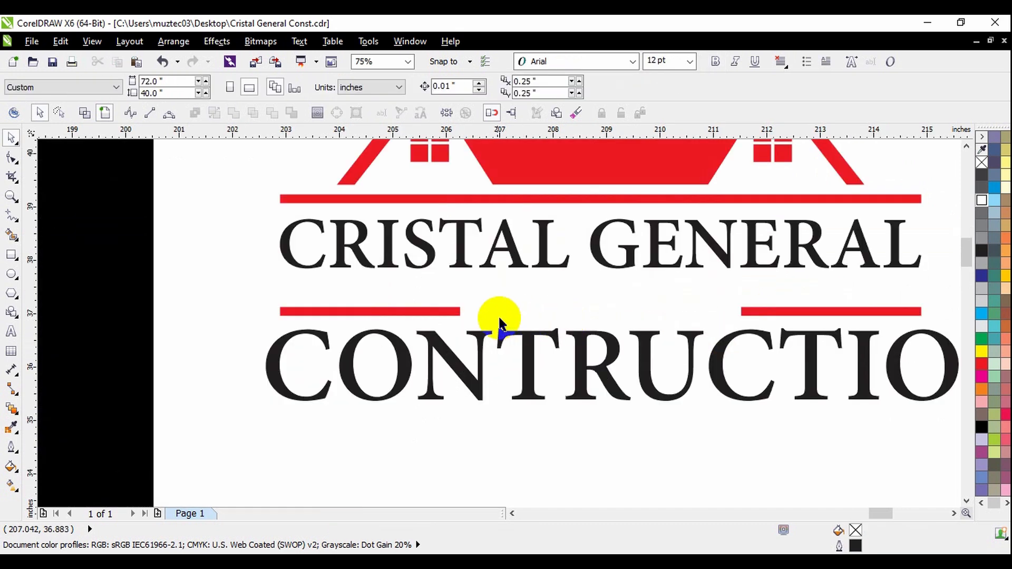
# - Break the pair of short red lines apart into two separate objects
pyautogui.click(460, 311)
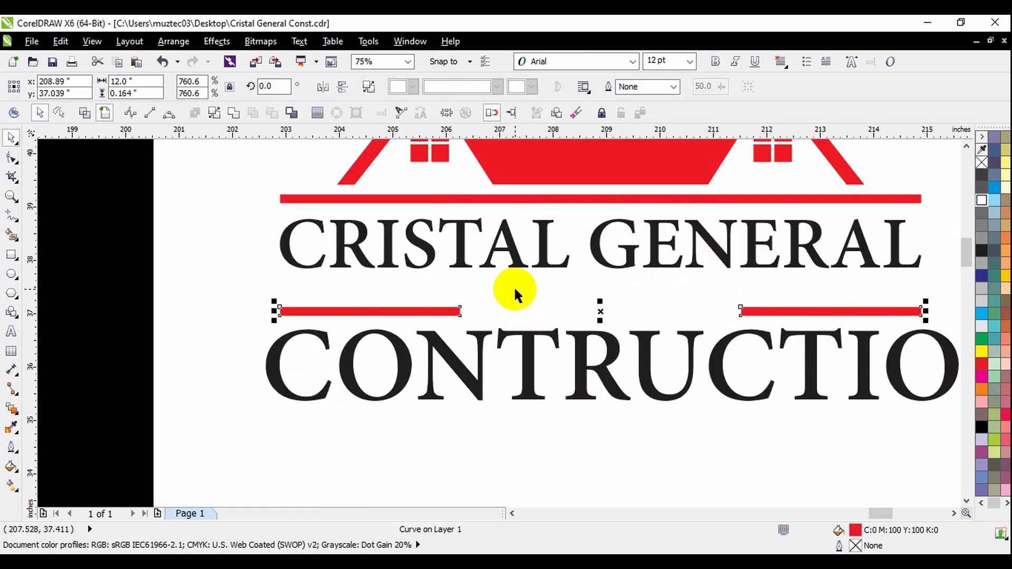
pyautogui.scroll(-2, 357, 282)
pyautogui.moveTo(373, 298); pyautogui.dragTo(384, 334)
pyautogui.click(162, 61)
pyautogui.scroll(2, 368, 317)
pyautogui.click(213, 112)
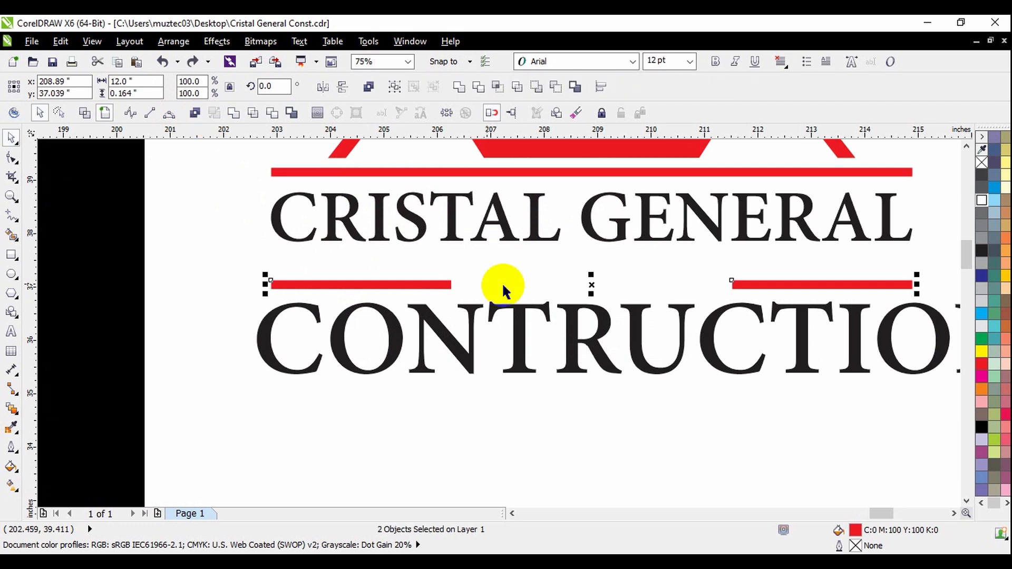
# - Delete the right short red line and shorten the left one to about 1.1 inches wide
pyautogui.click(712, 287)
pyautogui.click(741, 287)
pyautogui.moveTo(741, 288); pyautogui.dragTo(336, 286)
# - Move the CONTRUCTION LLC text beneath CRISTAL GENERAL so it starts just after the shortened red line
pyautogui.click(375, 271)
pyautogui.moveTo(393, 324); pyautogui.dragTo(478, 276)
pyautogui.moveTo(477, 276); pyautogui.dragTo(477, 275)
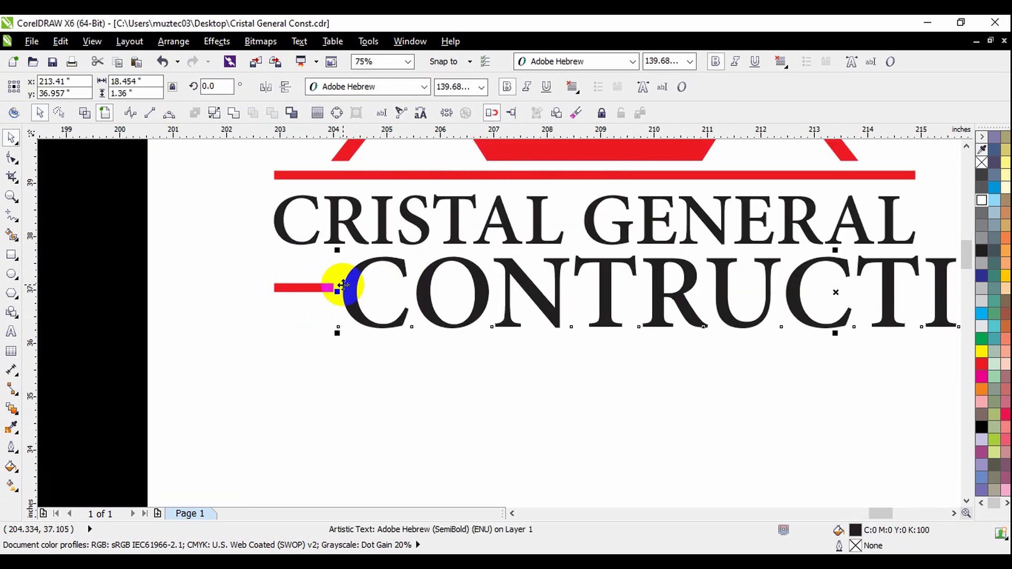
pyautogui.click(317, 290)
pyautogui.click(305, 314)
# - Scale CONTRUCTION LLC down to fit within the width of CRISTAL GENERAL and raise it level with the short red line
pyautogui.scroll(-2, 306, 314)
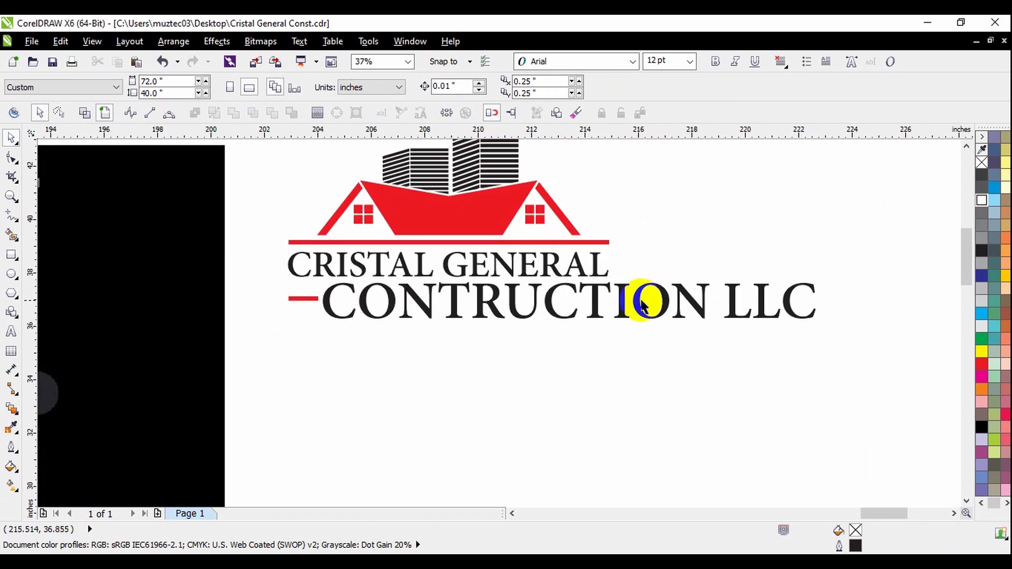
pyautogui.click(669, 303)
pyautogui.moveTo(822, 277); pyautogui.dragTo(598, 297)
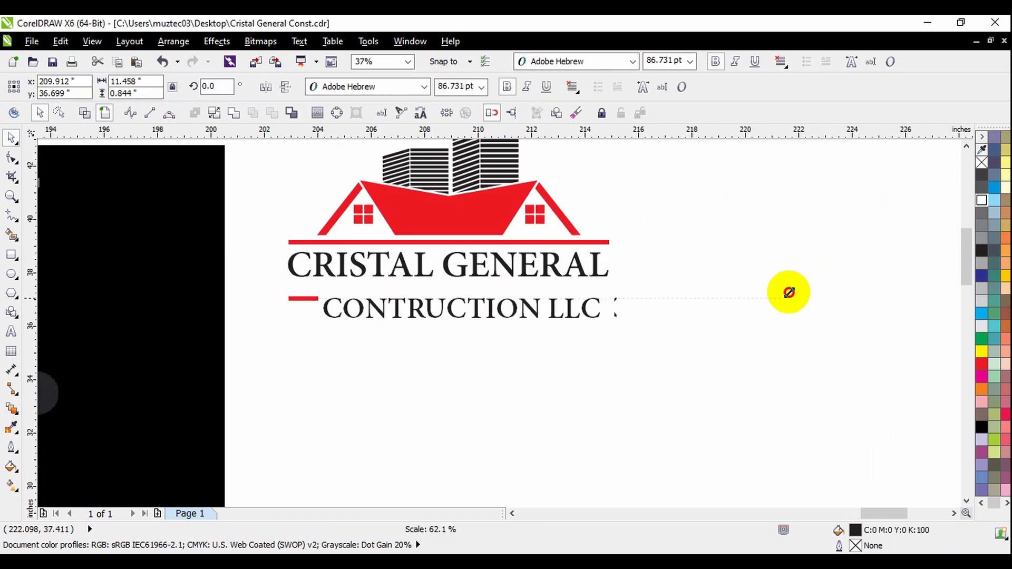
pyautogui.scroll(2, 403, 311)
pyautogui.moveTo(390, 317); pyautogui.dragTo(381, 297)
pyautogui.moveTo(795, 262); pyautogui.dragTo(783, 268)
pyautogui.click(755, 350)
# - Shift CONTRUCTION LLC slightly right to leave a small gap after the short red line, and check the spacing
pyautogui.scroll(1, 288, 281)
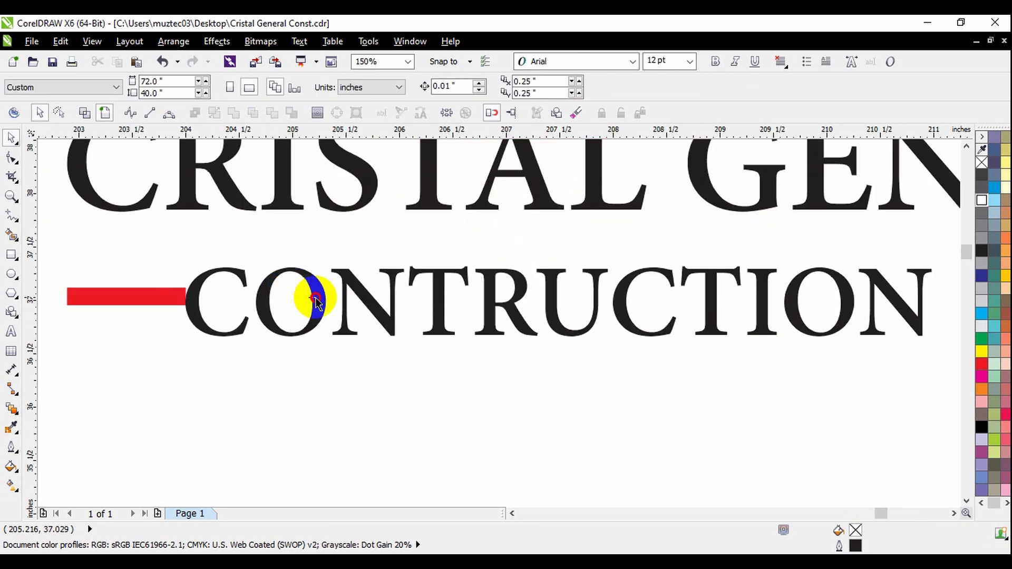
pyautogui.moveTo(326, 282); pyautogui.dragTo(337, 279)
pyautogui.click(377, 361)
pyautogui.scroll(-1, 506, 316)
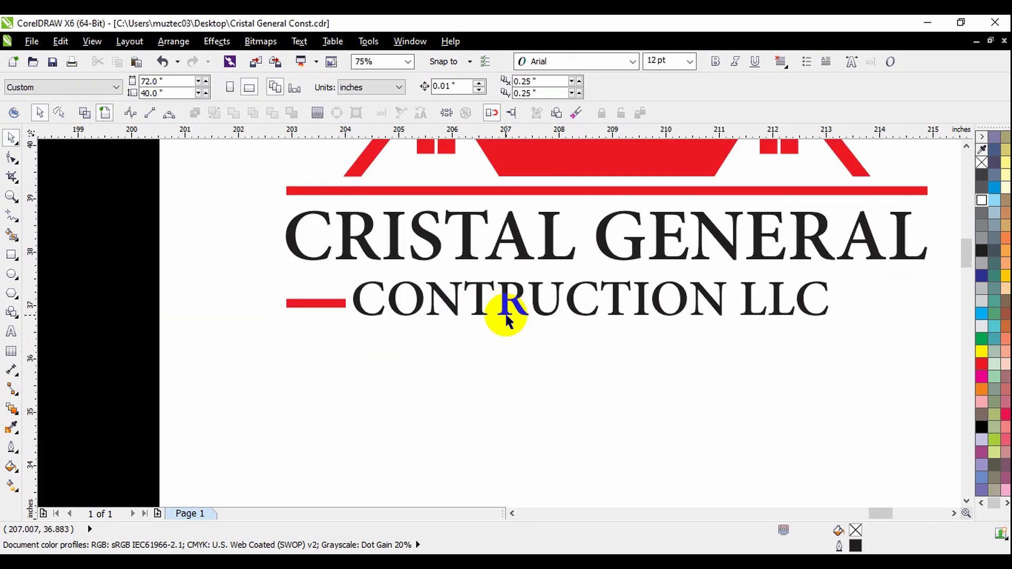
pyautogui.scroll(1, 313, 304)
pyautogui.click(313, 303)
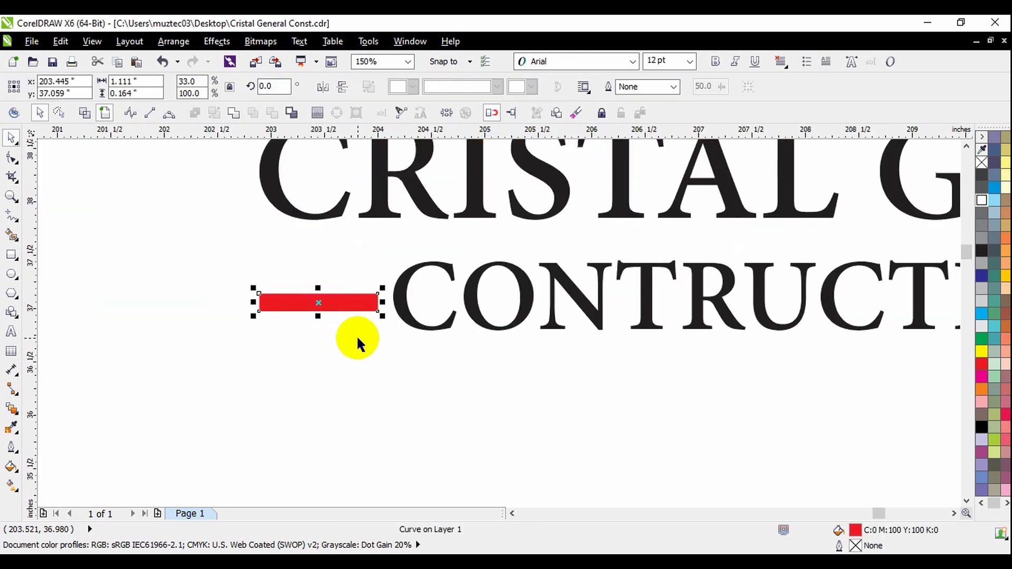
pyautogui.click(399, 373)
pyautogui.scroll(-1, 342, 322)
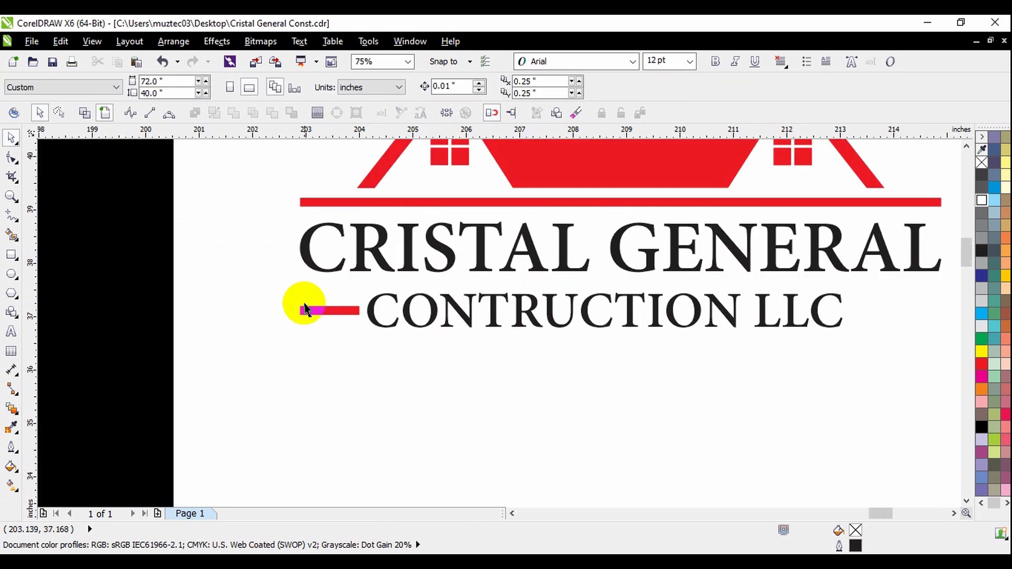
pyautogui.scroll(-1, 419, 328)
pyautogui.scroll(3, 429, 336)
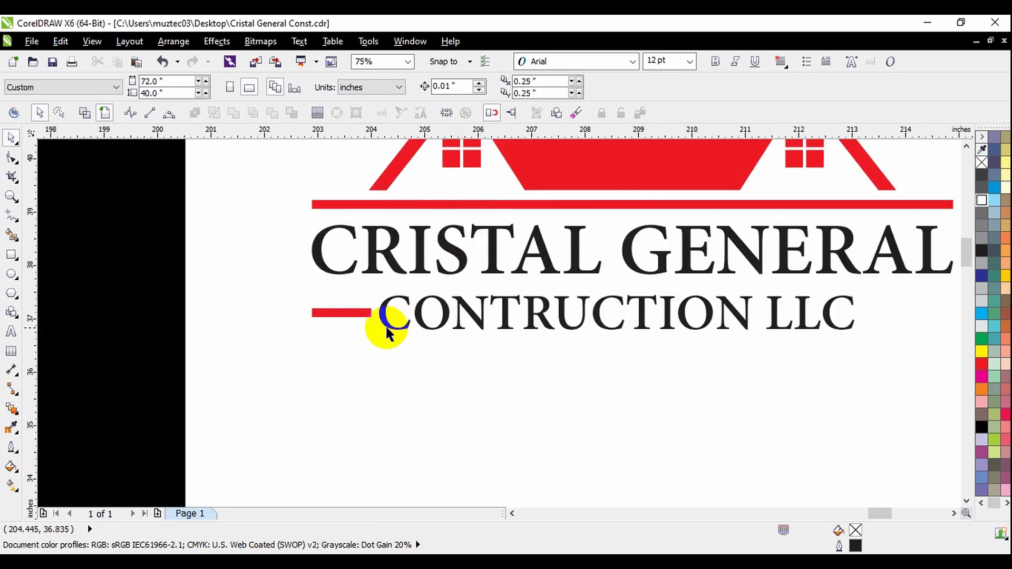
# - Copy the short red line horizontally to the other side of CONTRUCTION LLC, flush with the long red line's right end
pyautogui.click(360, 316)
pyautogui.moveTo(360, 316); pyautogui.dragTo(944, 316)
pyautogui.click(878, 341)
pyautogui.click(883, 309)
pyautogui.scroll(-1, 775, 311)
pyautogui.scroll(1, 775, 311)
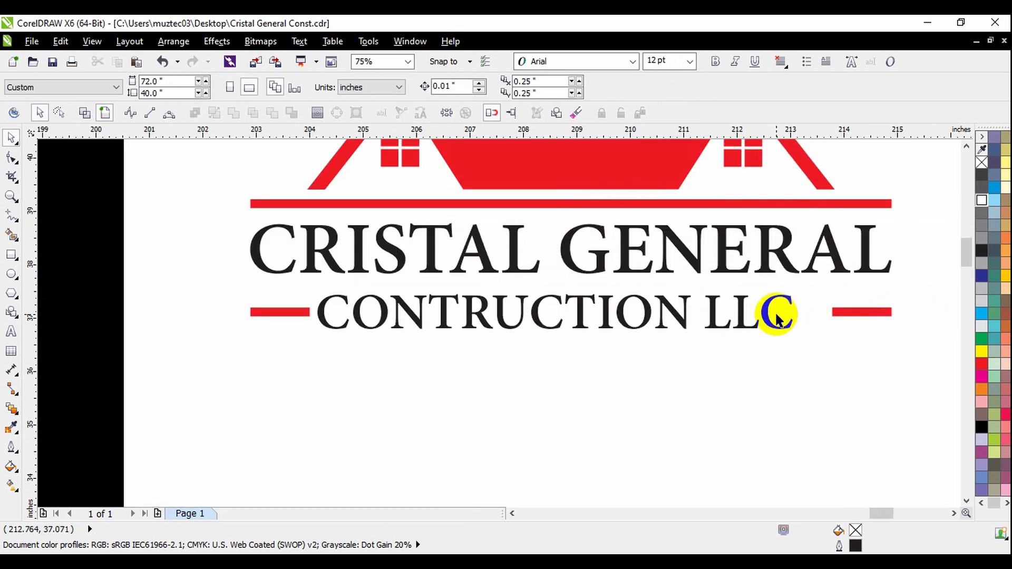
# - Place a horizontal guideline along the lower edge of the short red lines and a vertical one at the long red line's end, x 214.89 in
pyautogui.moveTo(907, 142); pyautogui.dragTo(929, 317)
pyautogui.scroll(1, 895, 317)
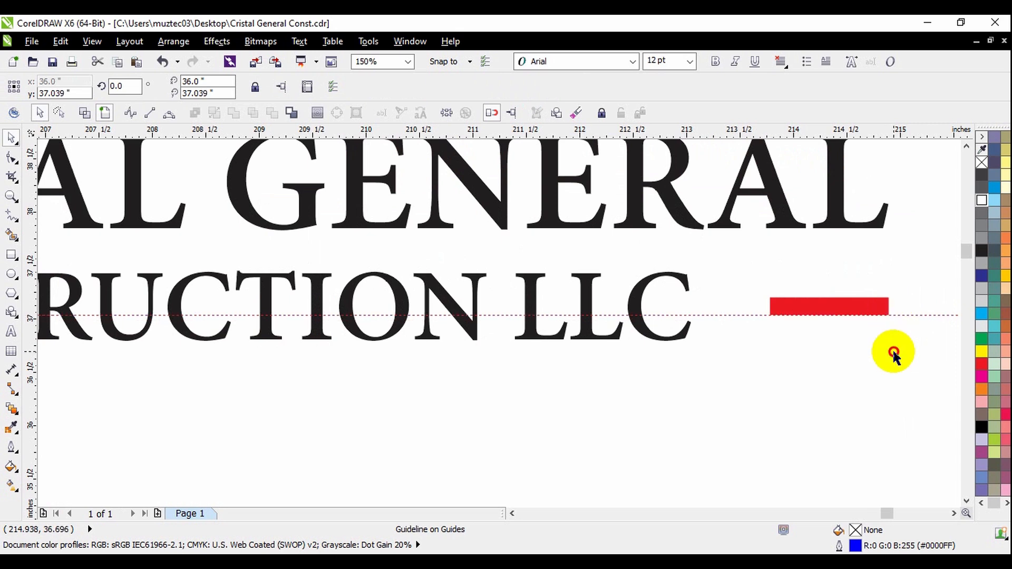
pyautogui.click(894, 349)
pyautogui.moveTo(33, 269); pyautogui.dragTo(886, 309)
pyautogui.scroll(-1, 881, 301)
pyautogui.scroll(3, 884, 189)
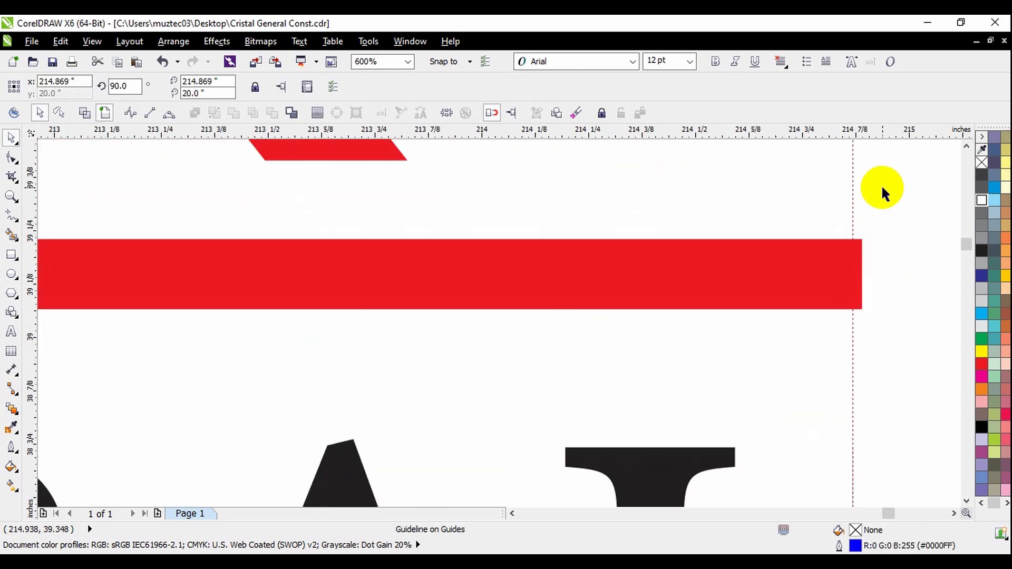
pyautogui.moveTo(853, 204); pyautogui.dragTo(866, 209)
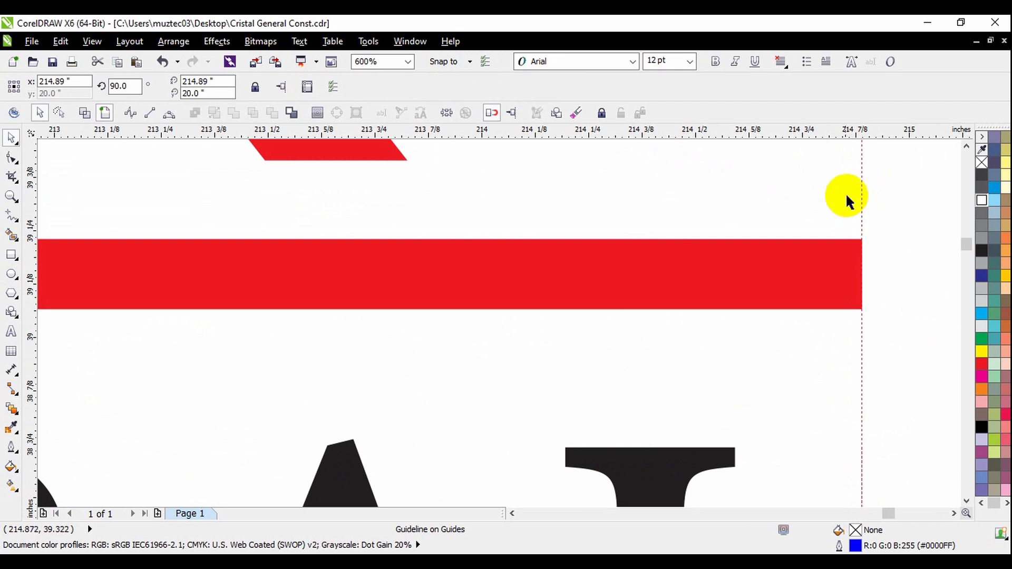
# - Check the short red line and CRISTAL GENERAL against the guidelines, and delete both guidelines
pyautogui.scroll(-2, 838, 191)
pyautogui.scroll(1, 858, 408)
pyautogui.scroll(1, 819, 464)
pyautogui.scroll(-1, 839, 353)
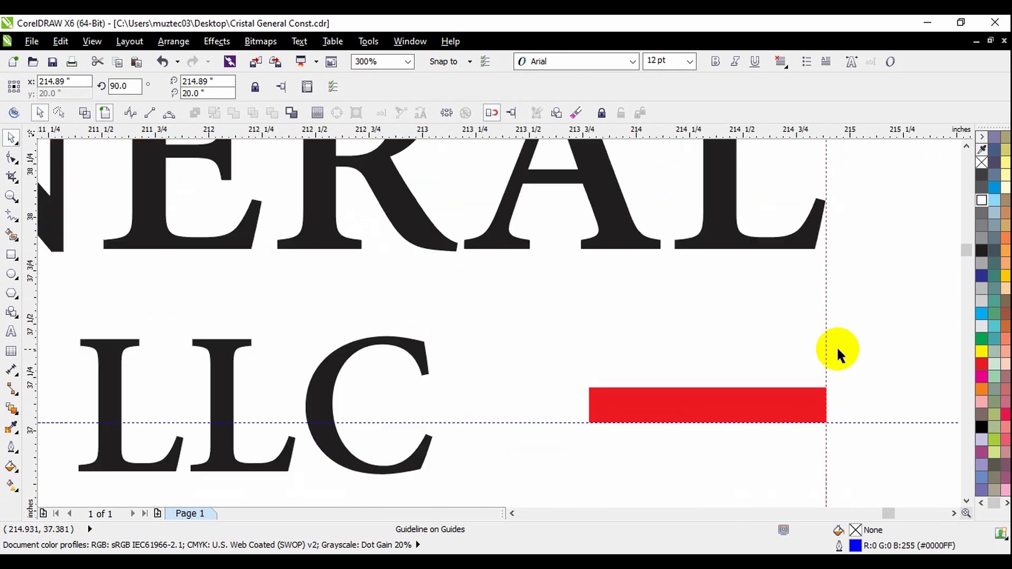
pyautogui.scroll(-2, 838, 352)
pyautogui.click(838, 344)
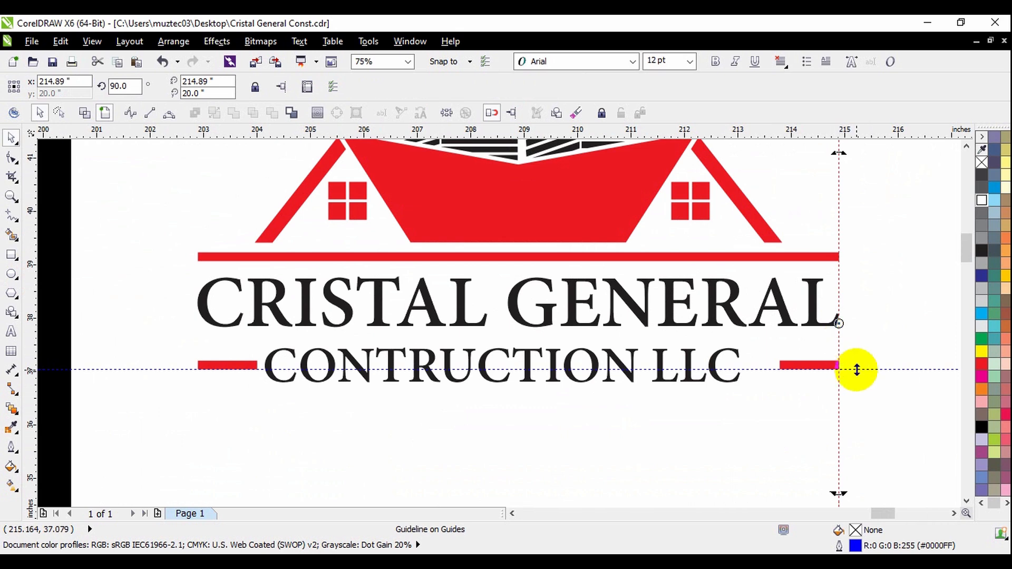
pyautogui.click(861, 406)
pyautogui.click(840, 409)
pyautogui.press('Delete')
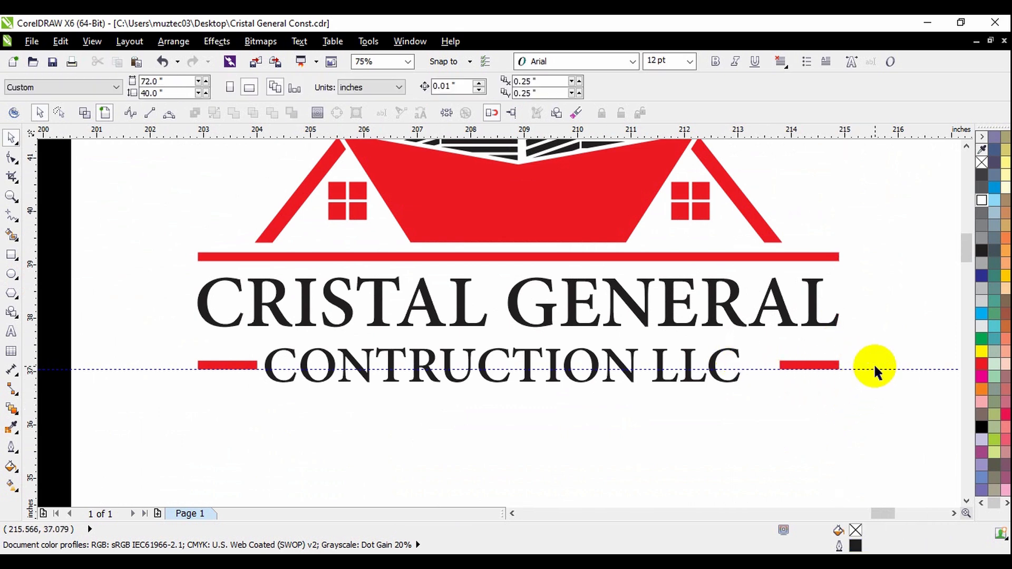
pyautogui.click(872, 370)
pyautogui.press('Delete')
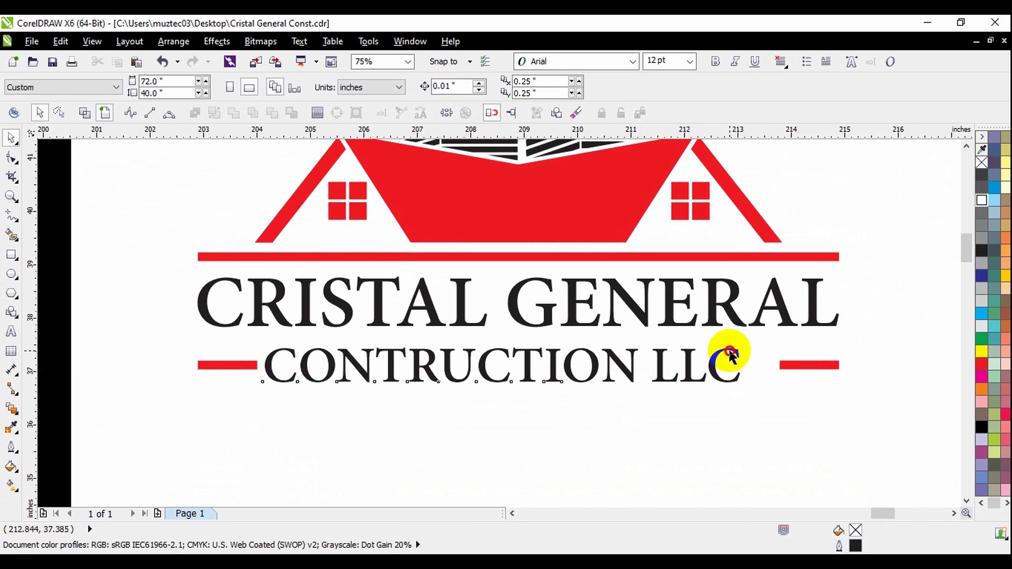
# - Scale CONTRUCTION LLC up to about 9.42 in wide so it fills the space between the two short red lines
pyautogui.click(729, 357)
pyautogui.moveTo(744, 385); pyautogui.dragTo(775, 407)
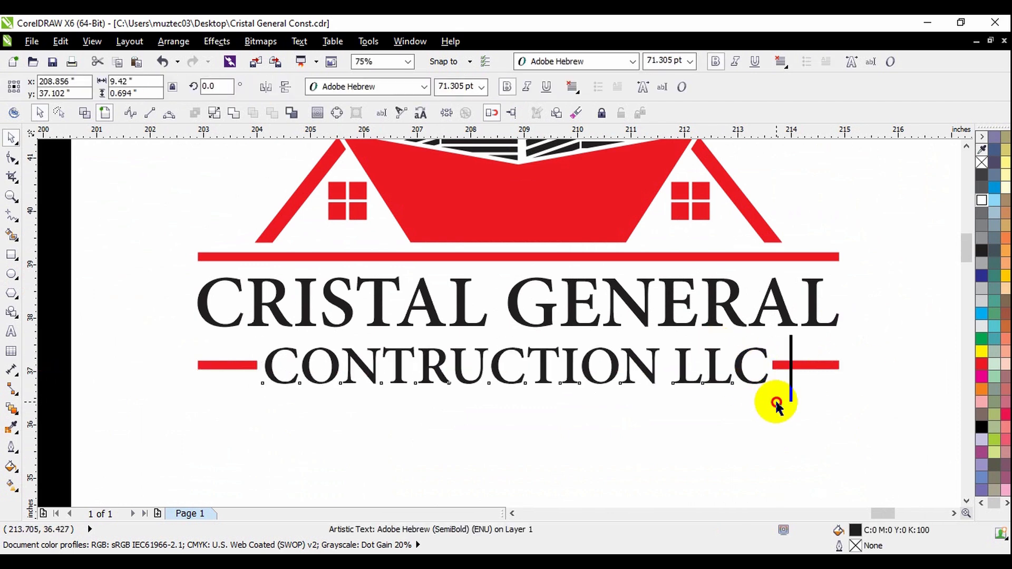
pyautogui.click(751, 377)
pyautogui.scroll(-2, 752, 376)
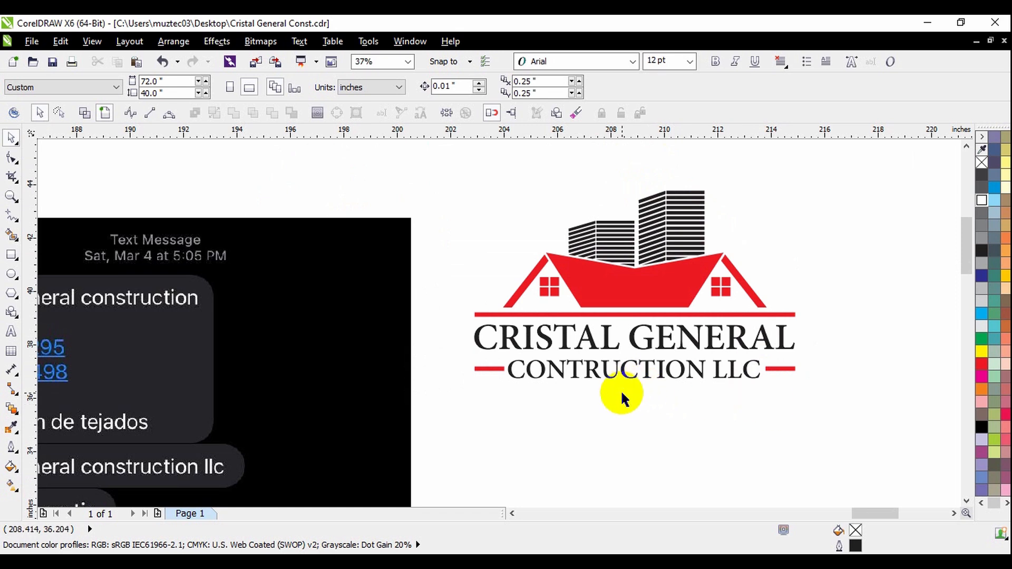
# - Centre CONTRUCTION LLC horizontally on CRISTAL GENERAL
pyautogui.scroll(2, 644, 368)
pyautogui.click(647, 367)
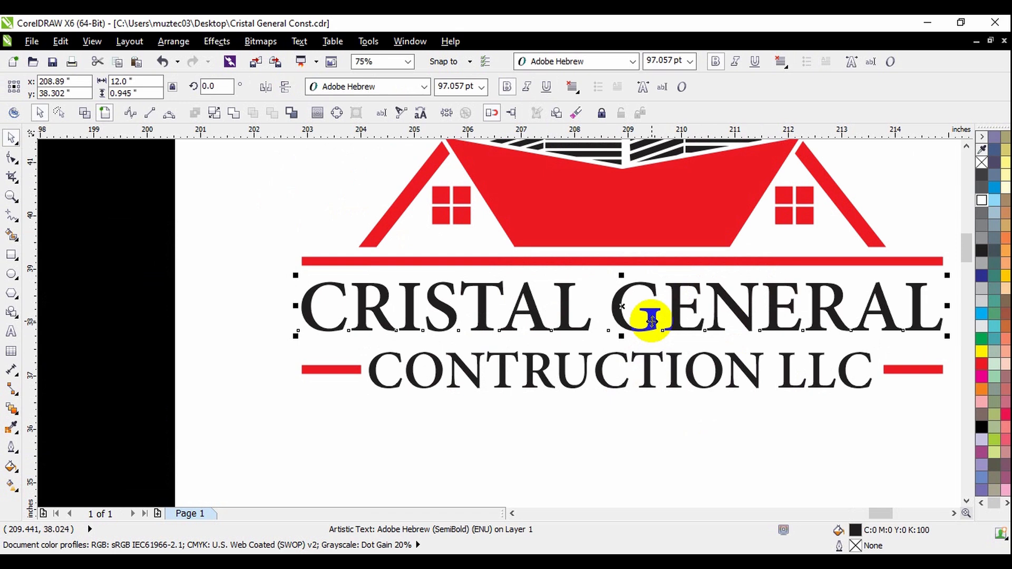
pyautogui.click(648, 372)
pyautogui.click(649, 384)
pyautogui.click(646, 372)
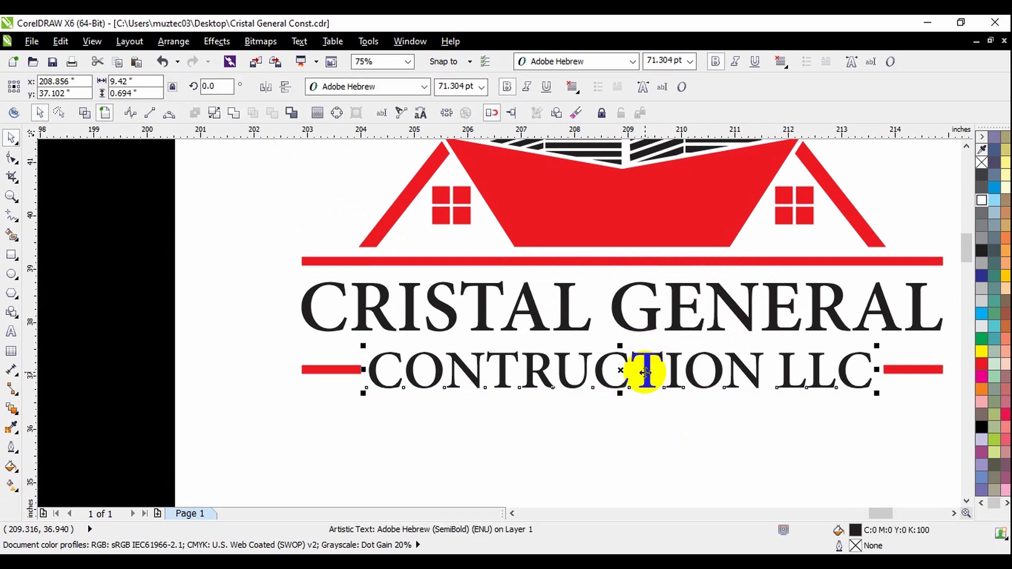
pyautogui.scroll(2, 639, 365)
pyautogui.scroll(-2, 644, 366)
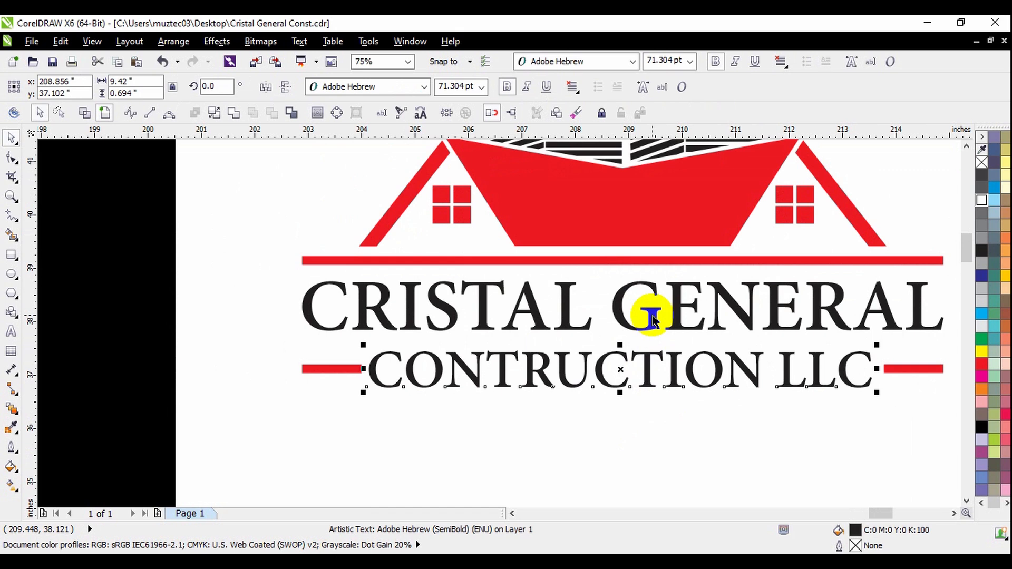
pyautogui.keyDown('shift'); pyautogui.click(653, 316); pyautogui.keyUp('shift')
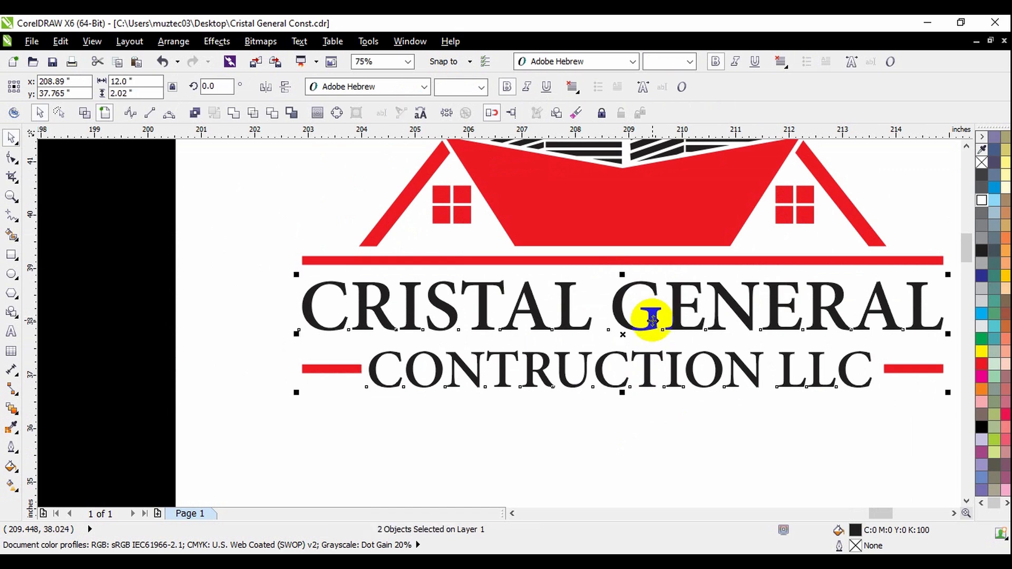
pyautogui.press('c')
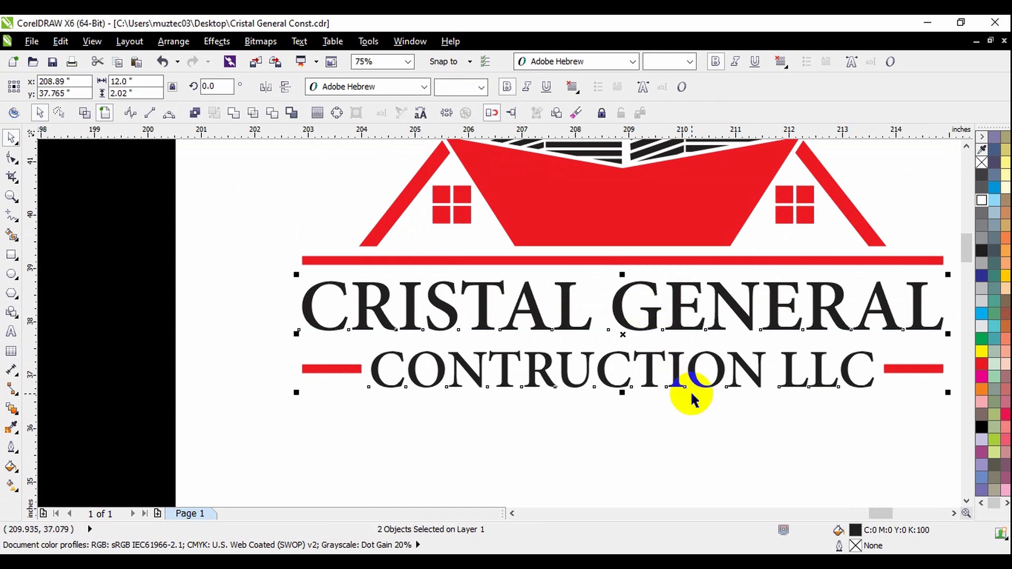
pyautogui.click(710, 451)
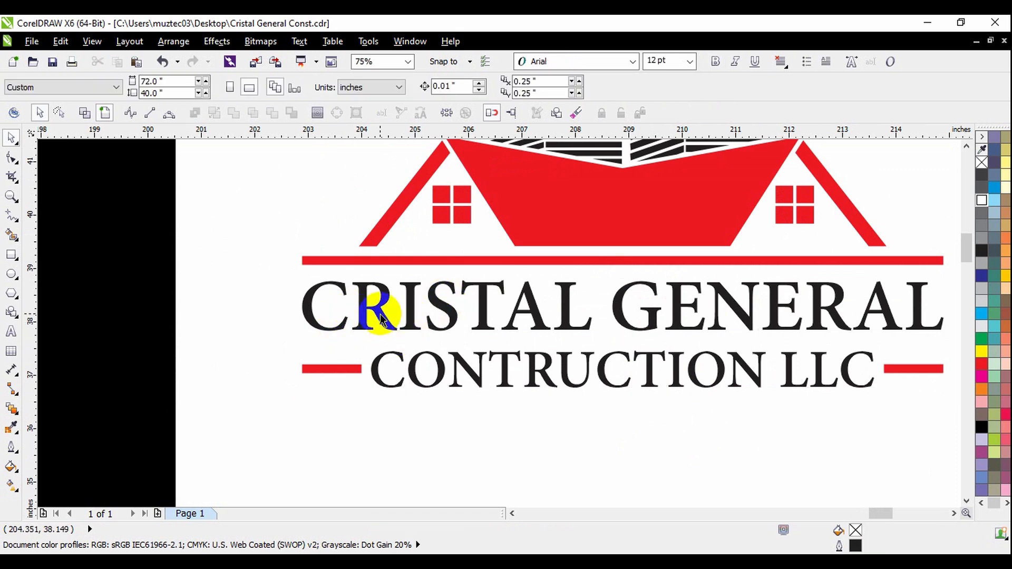
# - Check the horizontal centring of the two text lines and the long red line by selecting them individually and in pairs
pyautogui.click(415, 375)
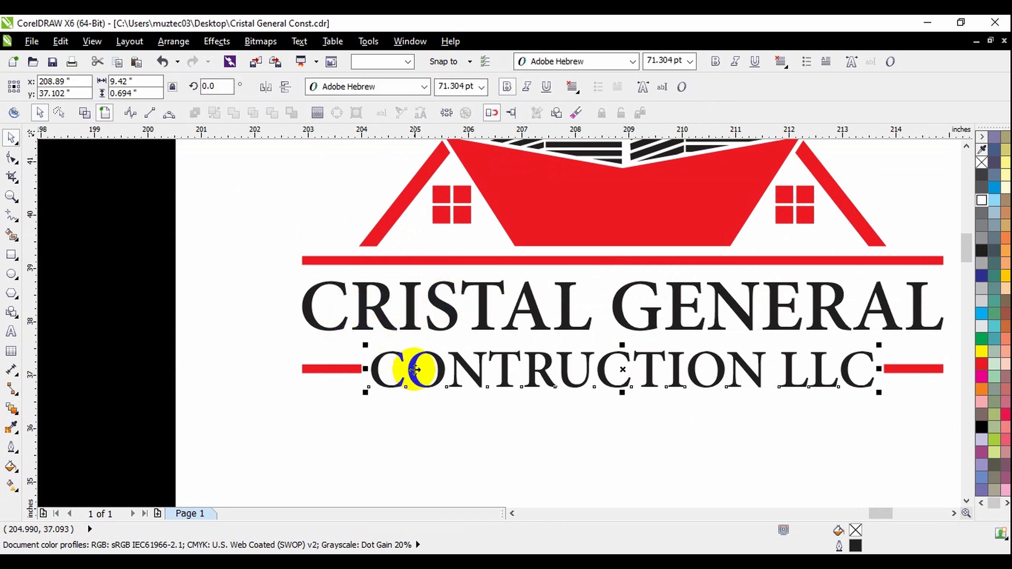
pyautogui.click(456, 289)
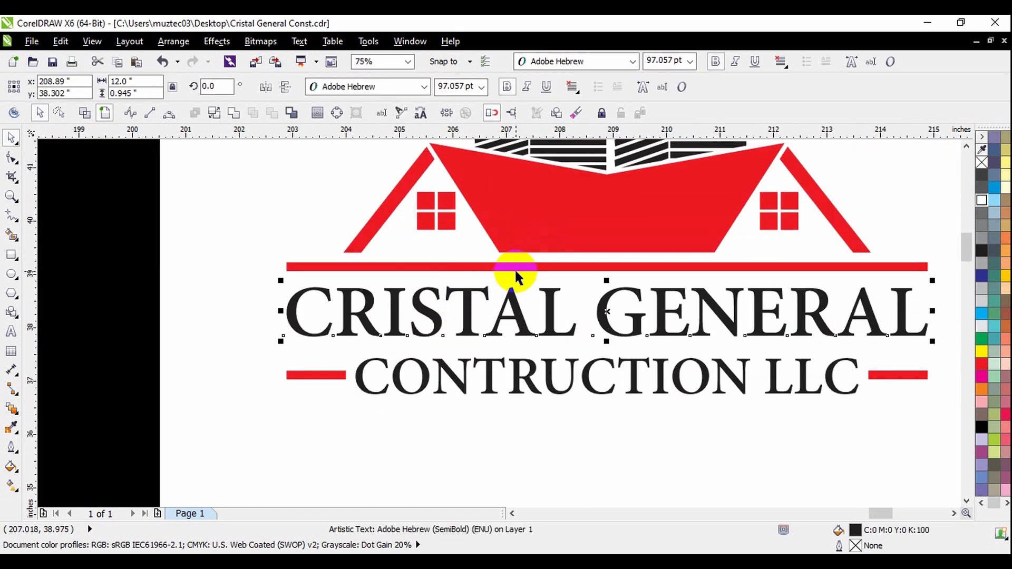
pyautogui.keyDown('shift'); pyautogui.click(522, 267); pyautogui.keyUp('shift')
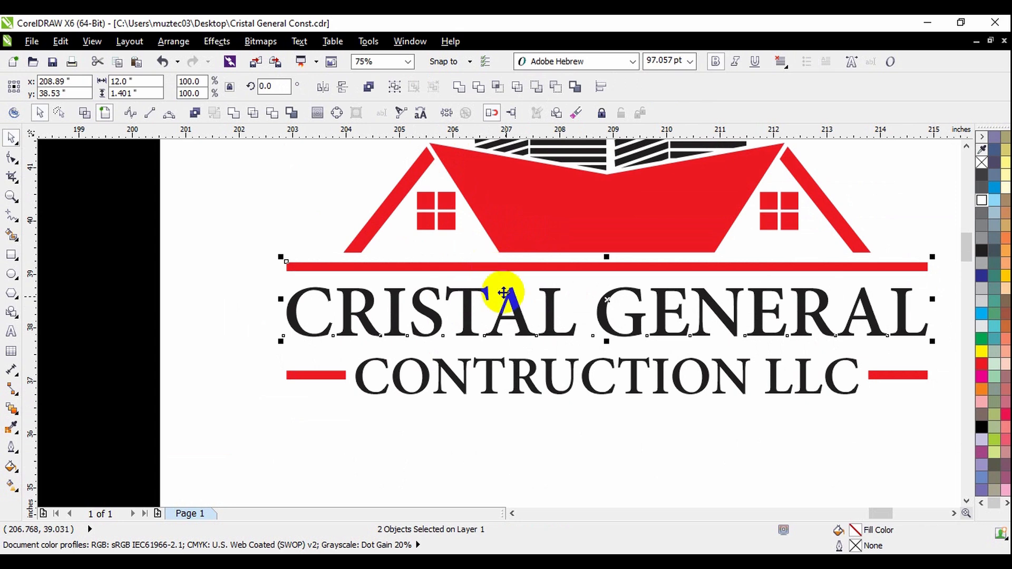
pyautogui.click(575, 424)
pyautogui.click(583, 369)
pyautogui.keyDown('shift'); pyautogui.click(605, 317); pyautogui.keyUp('shift')
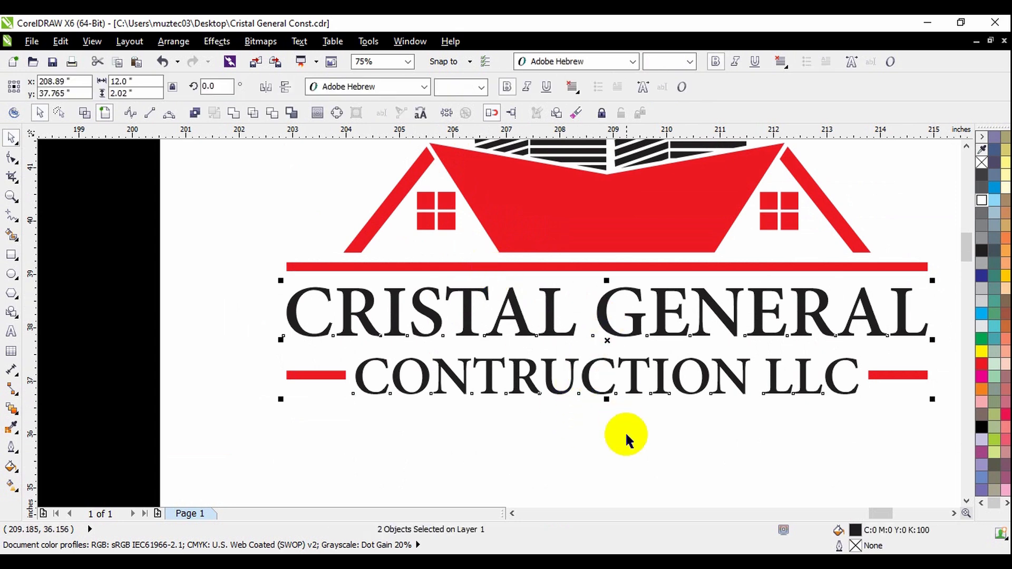
pyautogui.click(627, 436)
# - Examine the overall logo, the lettering's spacing, and the striped faces of the two buildings above the roof
pyautogui.scroll(-1, 564, 344)
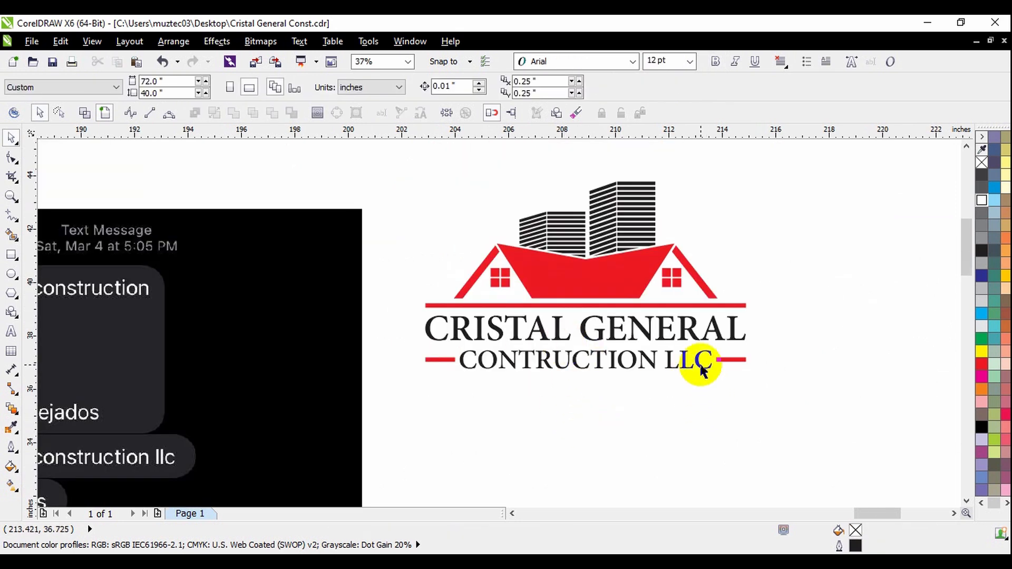
pyautogui.scroll(1, 698, 376)
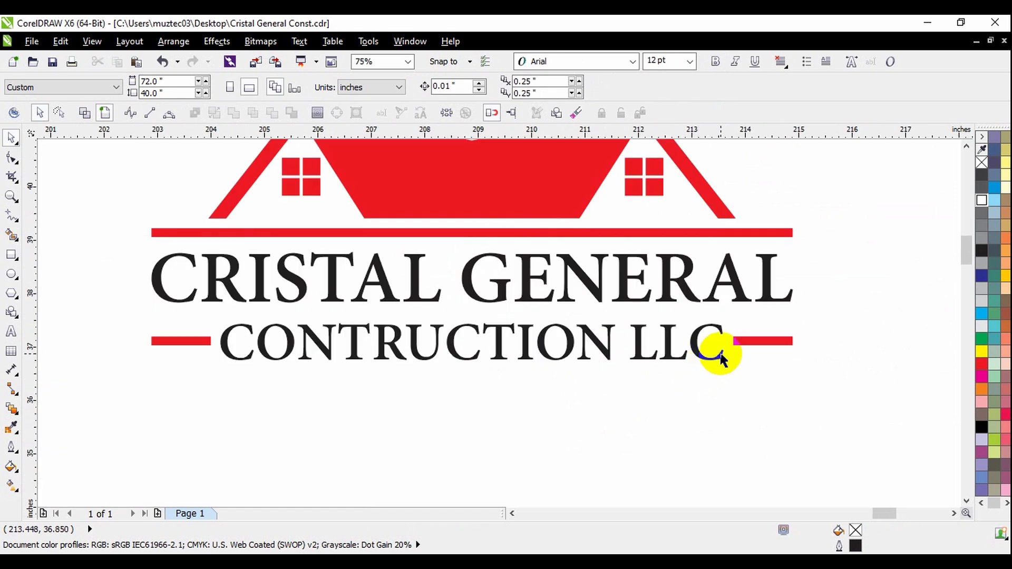
pyautogui.scroll(-2, 714, 340)
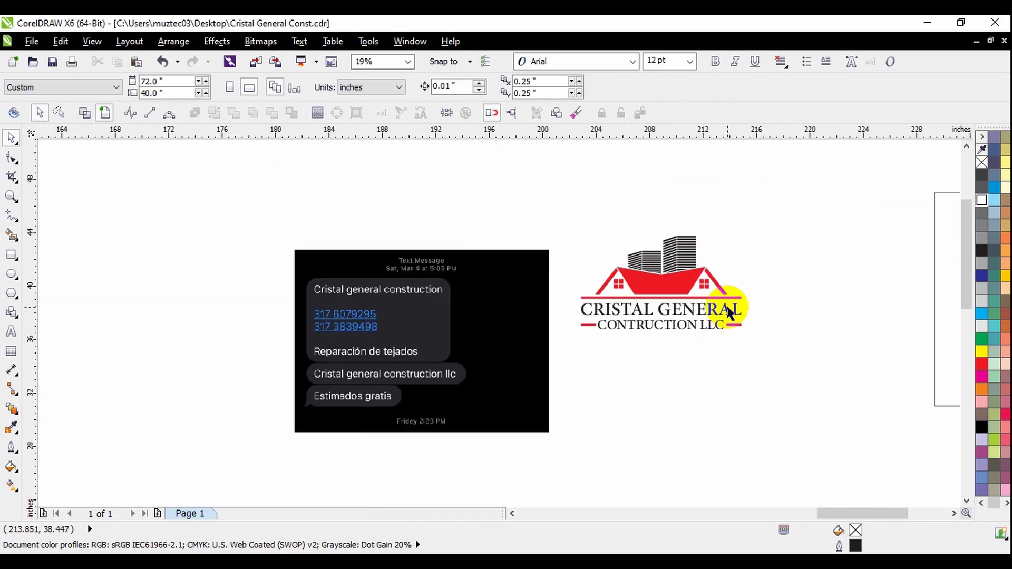
pyautogui.scroll(2, 690, 243)
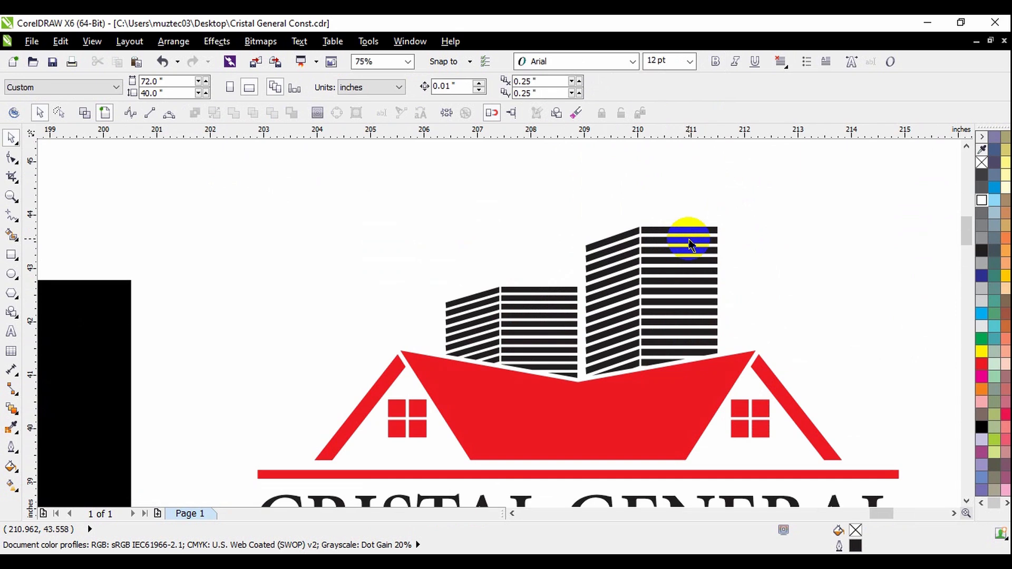
pyautogui.scroll(1, 660, 232)
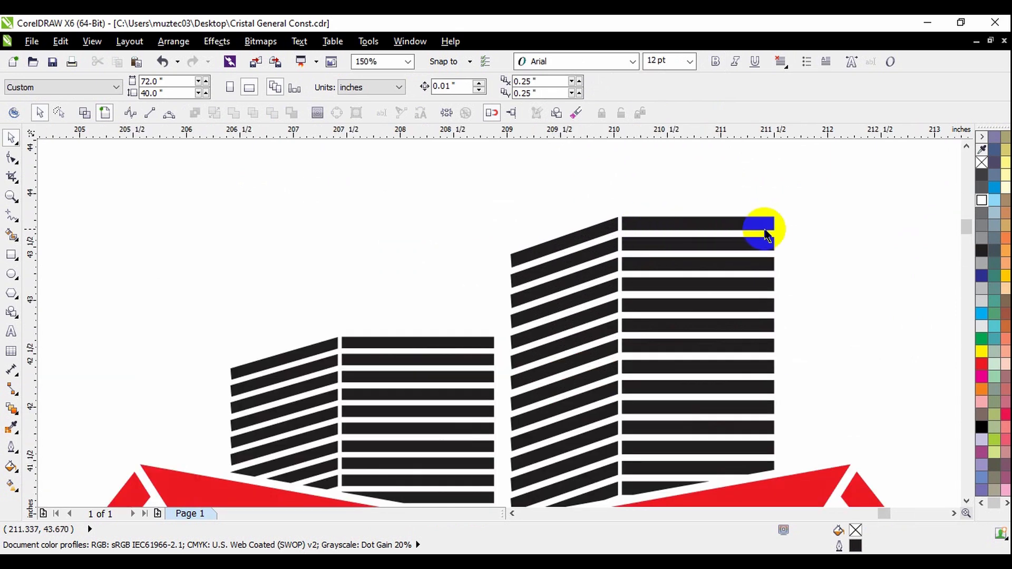
pyautogui.scroll(-1, 769, 243)
pyautogui.scroll(-1, 755, 243)
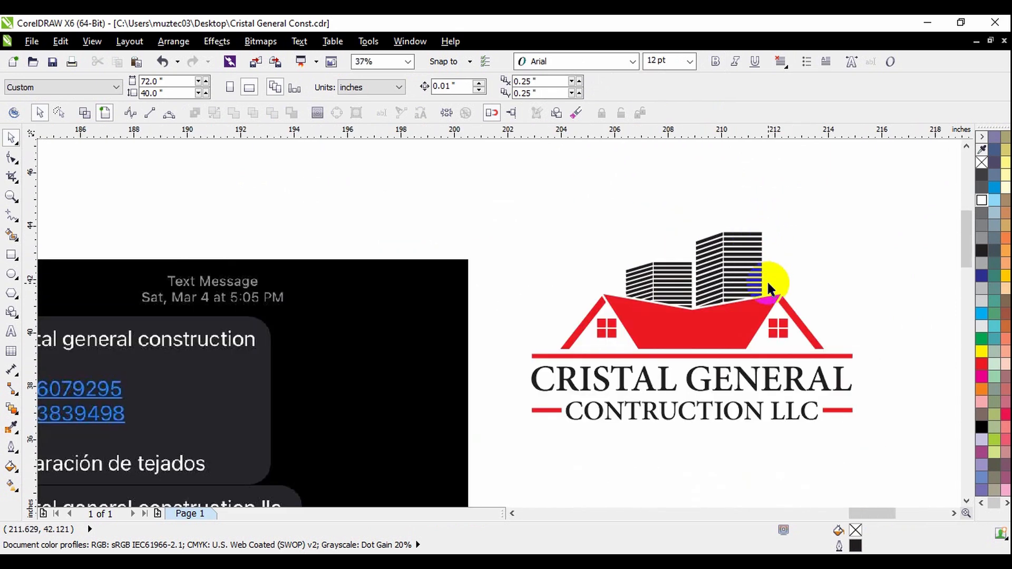
pyautogui.scroll(3, 767, 280)
pyautogui.scroll(-2, 523, 217)
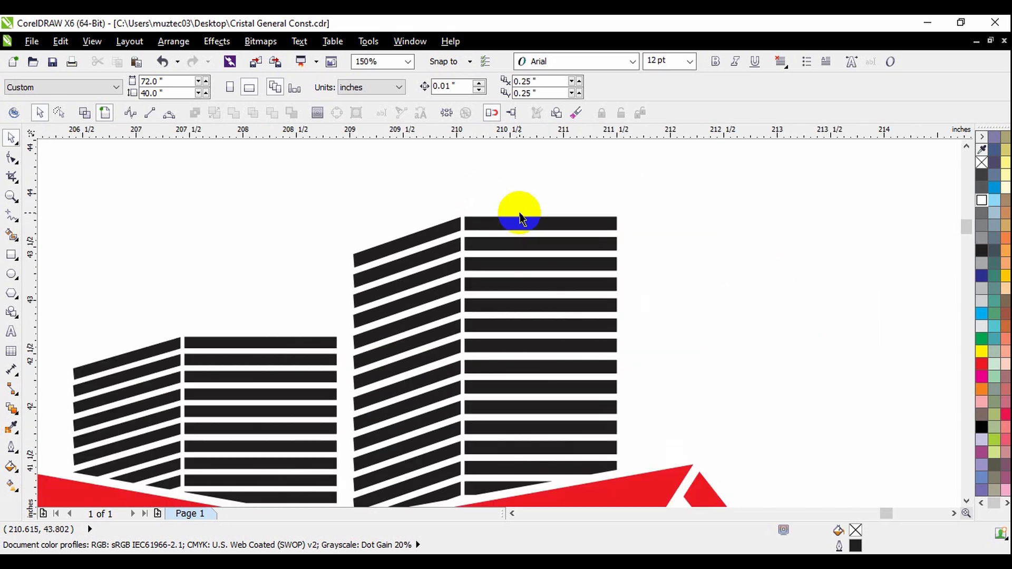
pyautogui.scroll(1, 428, 249)
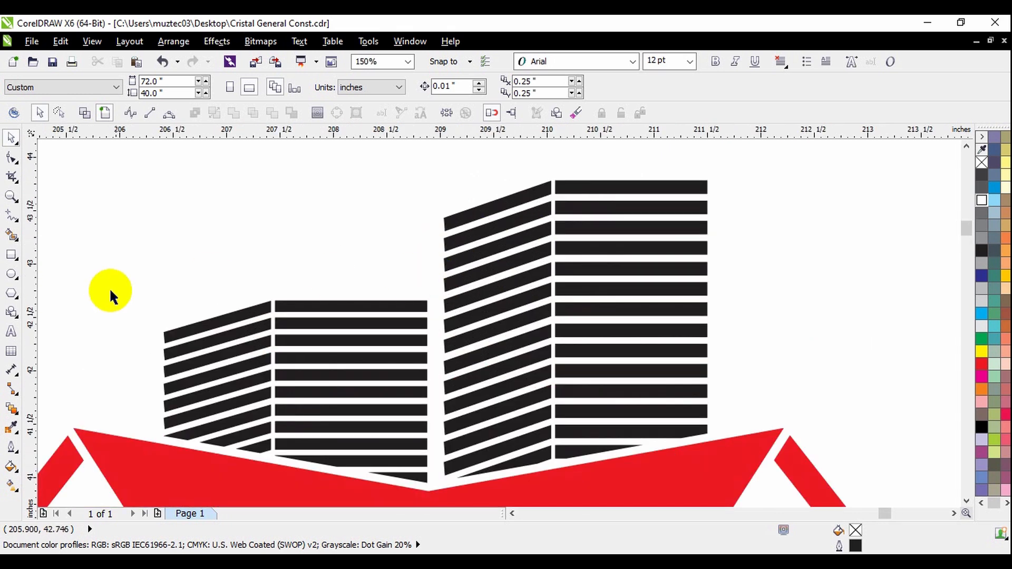
# - Check the slant of the tall building's outer edge against a temporary vertical guideline, and delete the guideline
pyautogui.moveTo(36, 299); pyautogui.dragTo(446, 279)
pyautogui.scroll(1, 445, 271)
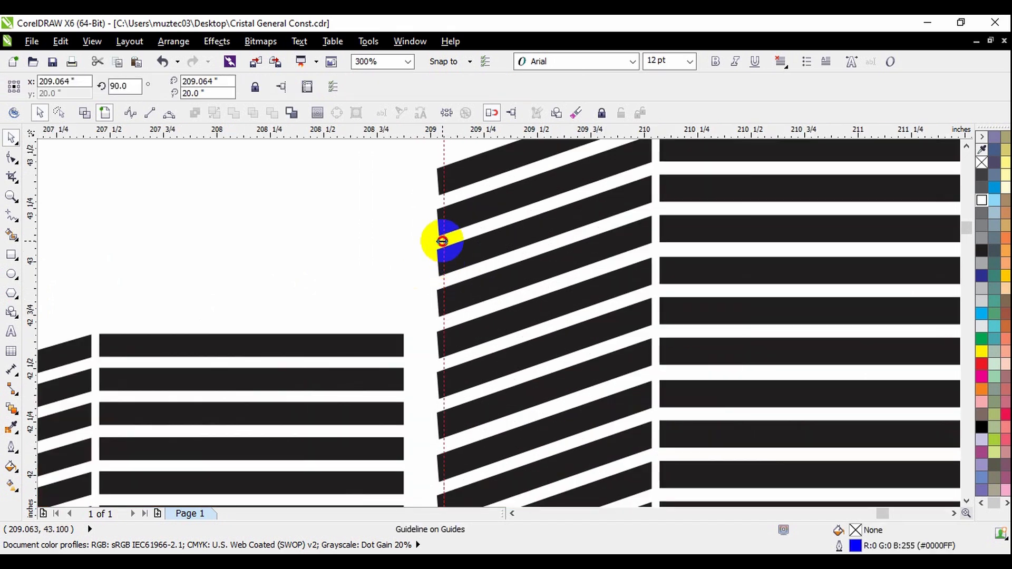
pyautogui.click(413, 262)
pyautogui.scroll(-1, 408, 262)
pyautogui.click(424, 191)
pyautogui.press('Delete')
# - Draw a rectangle about 1.425 by 2.608 in over the tall building's horizontally striped face, and inspect its fit along the stripe edges
pyautogui.click(11, 254)
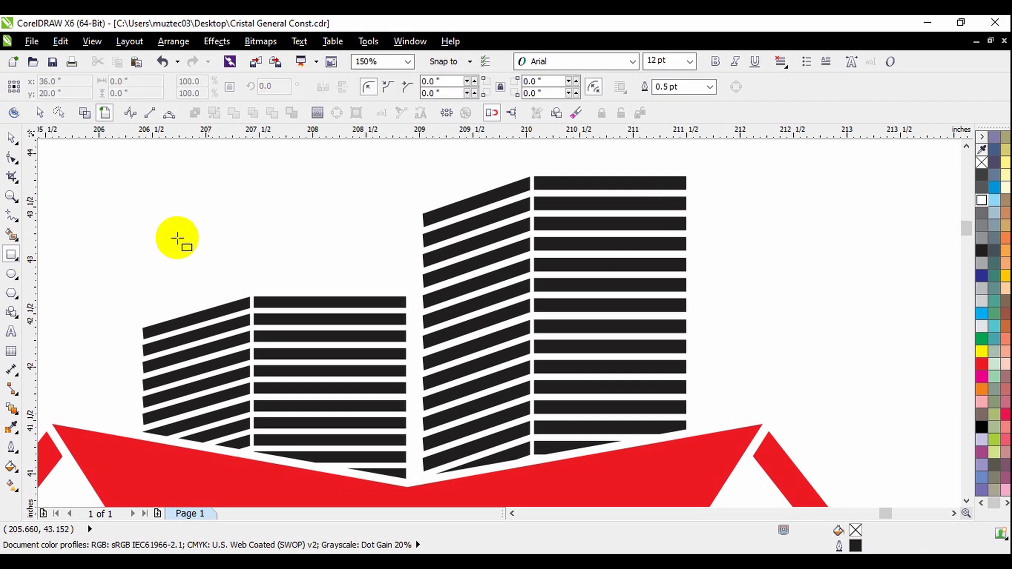
pyautogui.moveTo(533, 176); pyautogui.dragTo(692, 454)
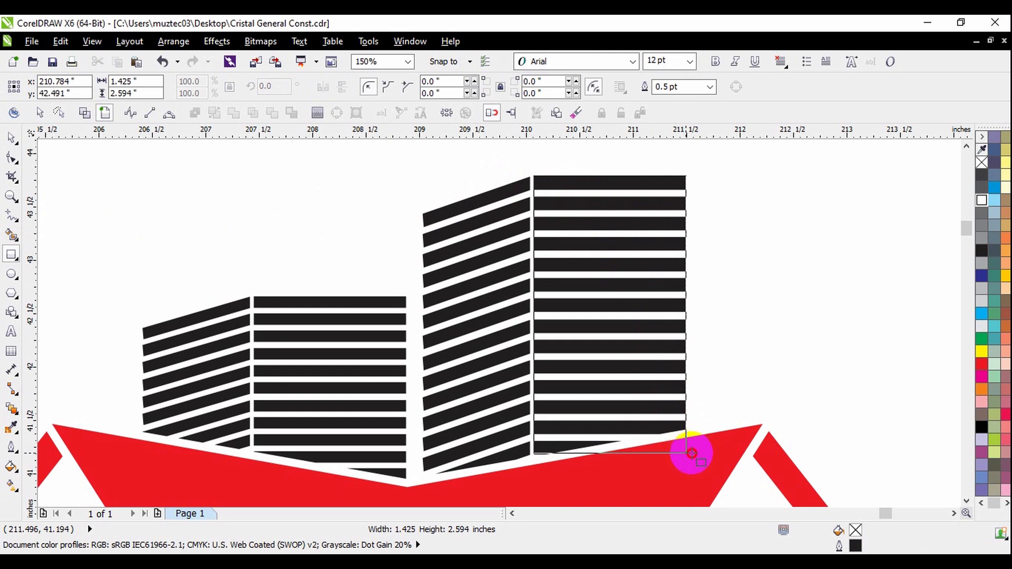
pyautogui.moveTo(692, 454); pyautogui.dragTo(690, 452)
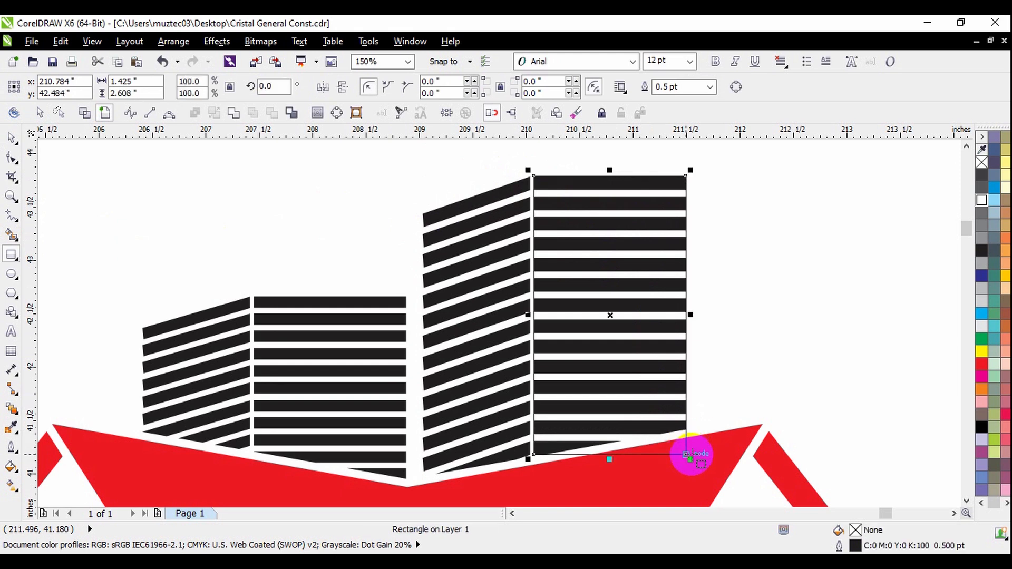
pyautogui.click(10, 140)
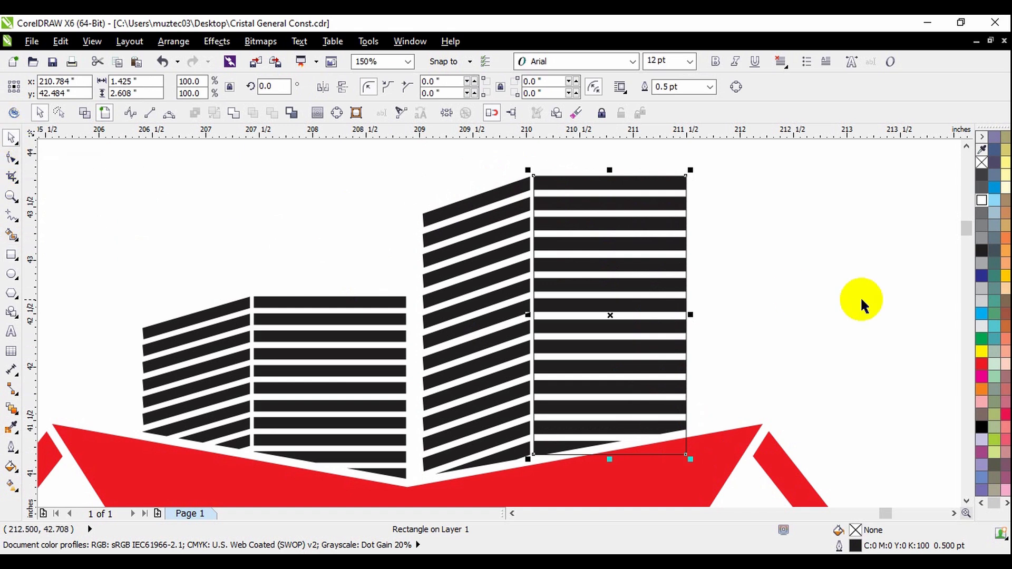
pyautogui.click(864, 300)
pyautogui.scroll(2, 553, 180)
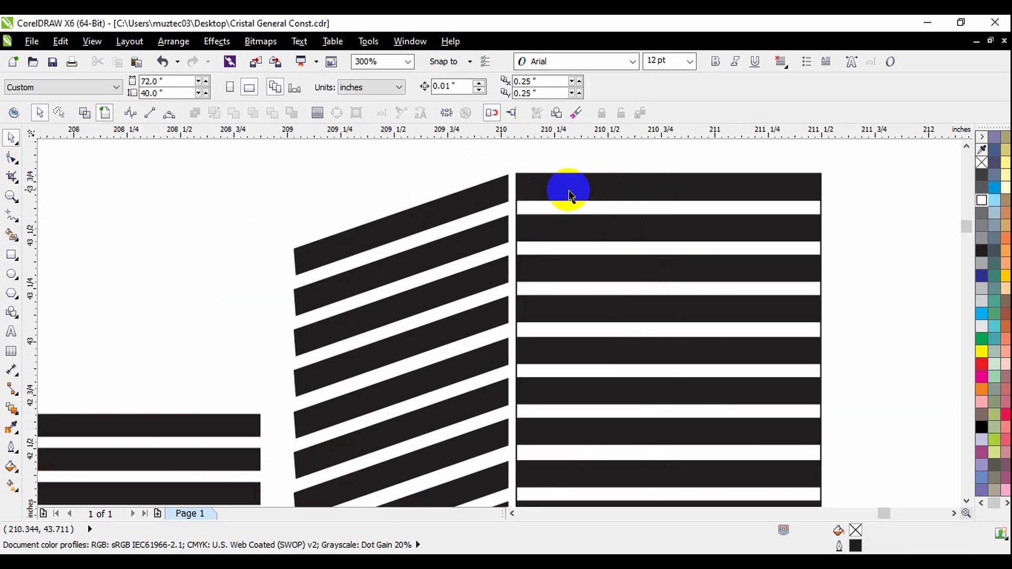
pyautogui.scroll(2, 550, 194)
pyautogui.scroll(-2, 505, 218)
pyautogui.scroll(2, 646, 205)
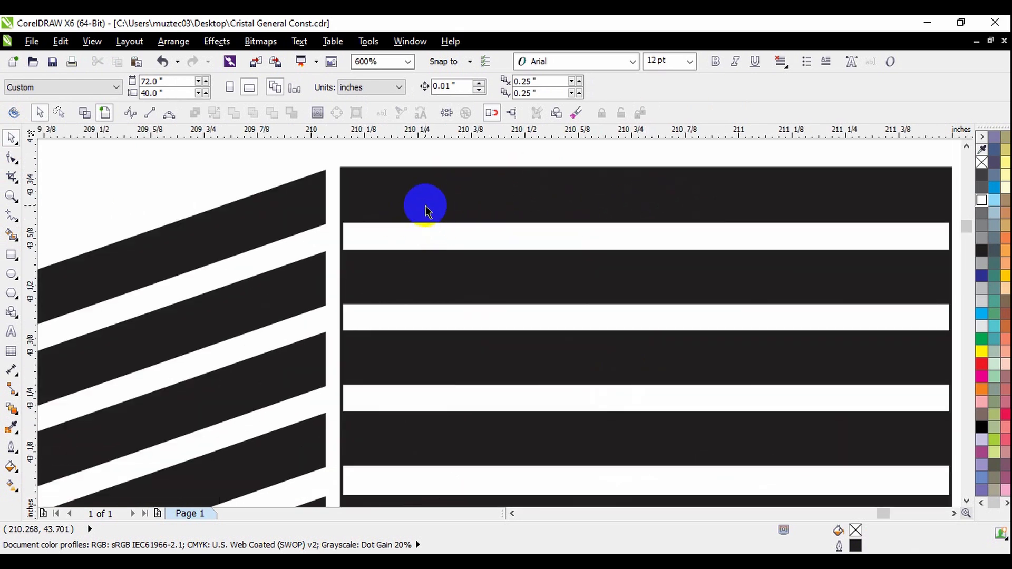
pyautogui.scroll(-2, 403, 224)
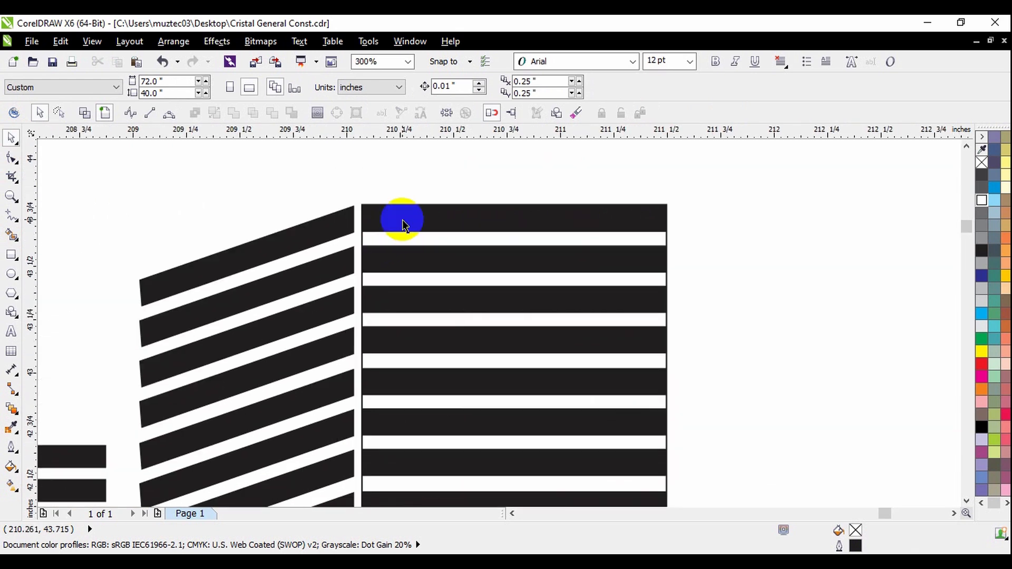
# - Draw a rectangle about 1.425 by 0.318 in over the tall building's top two horizontal stripes, filled cyan with no outline
pyautogui.scroll(2, 408, 216)
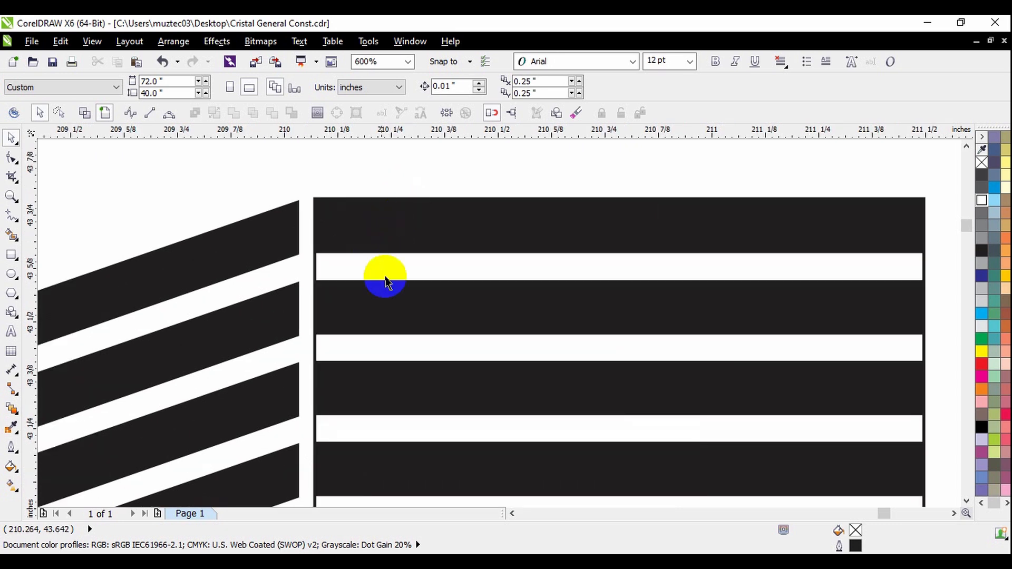
pyautogui.click(8, 255)
pyautogui.moveTo(313, 198); pyautogui.dragTo(925, 335)
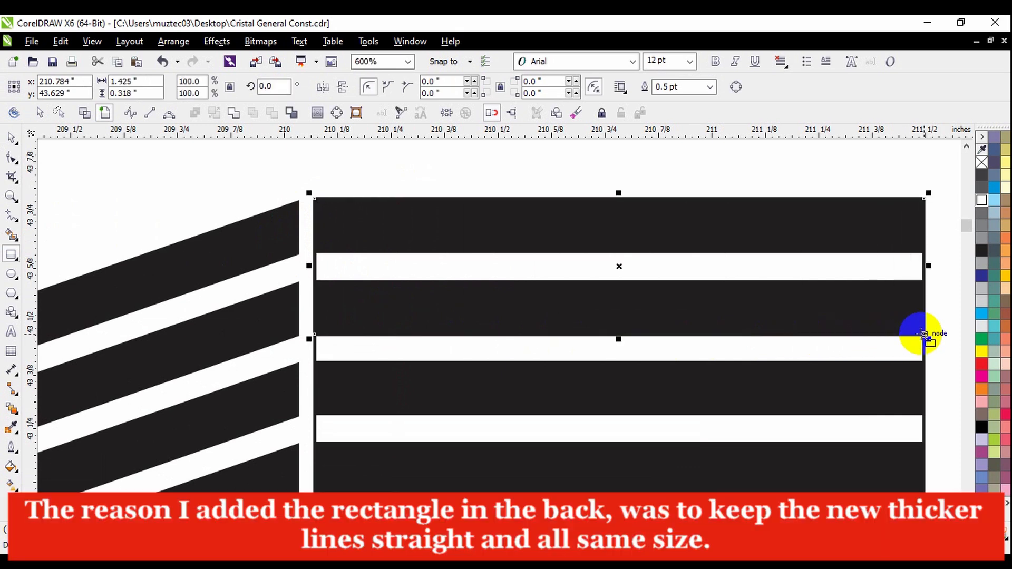
pyautogui.click(15, 138)
pyautogui.click(355, 172)
pyautogui.scroll(-1, 354, 172)
pyautogui.click(518, 219)
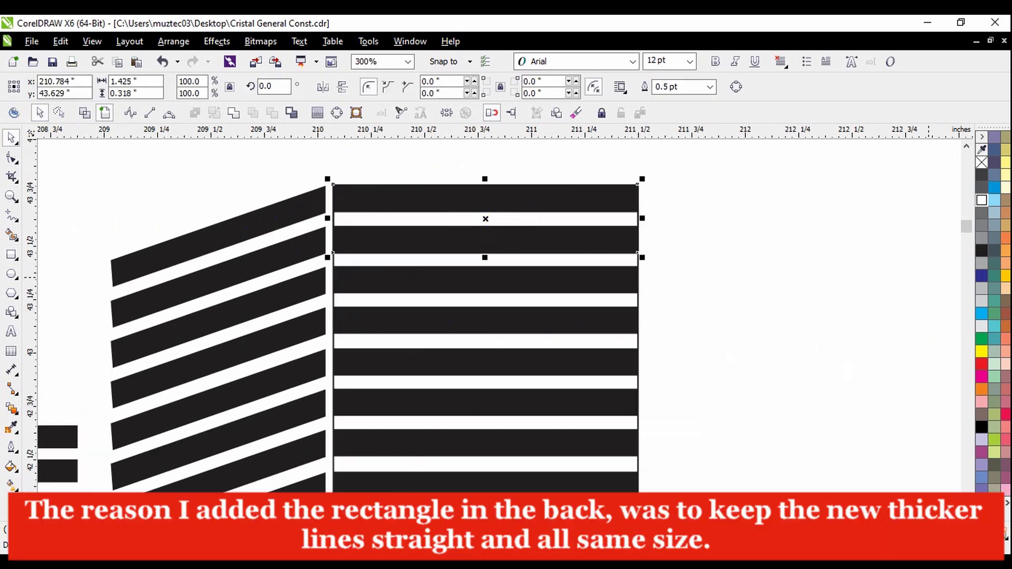
pyautogui.click(981, 315)
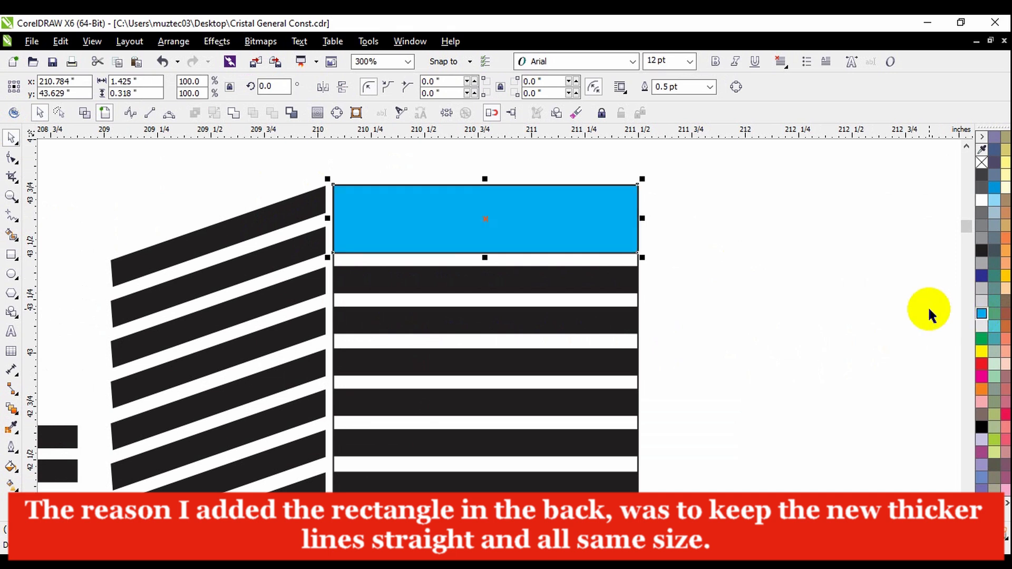
pyautogui.rightClick(982, 162)
pyautogui.click(781, 228)
# - Copy the cyan bar down over the next pair of horizontal stripes and align it with their edges
pyautogui.click(572, 212)
pyautogui.moveTo(572, 211); pyautogui.dragTo(566, 288)
pyautogui.click(609, 314)
pyautogui.scroll(2, 348, 278)
pyautogui.scroll(1, 328, 269)
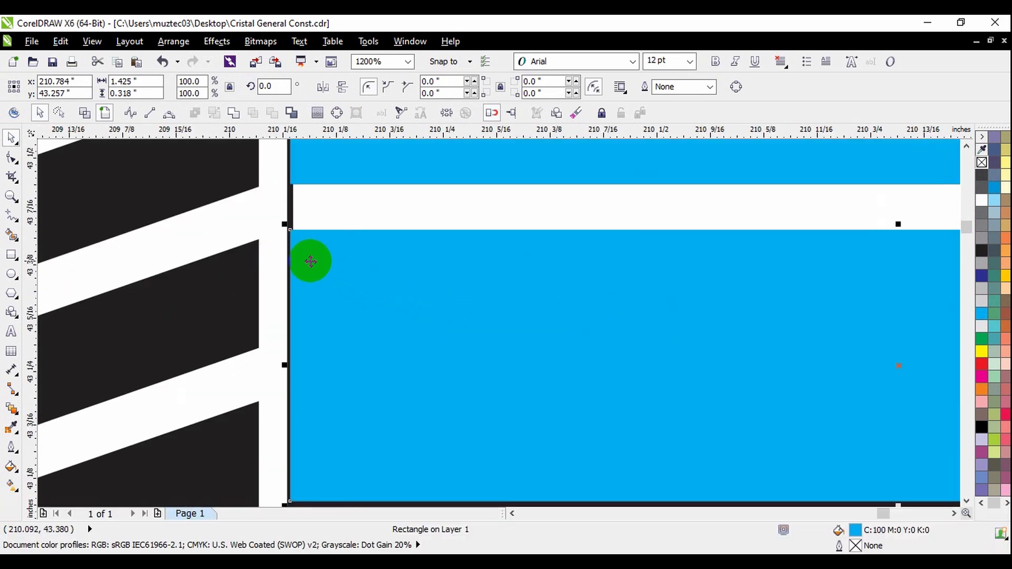
pyautogui.scroll(-1, 292, 246)
pyautogui.moveTo(363, 280); pyautogui.dragTo(518, 331)
pyautogui.scroll(2, 729, 370)
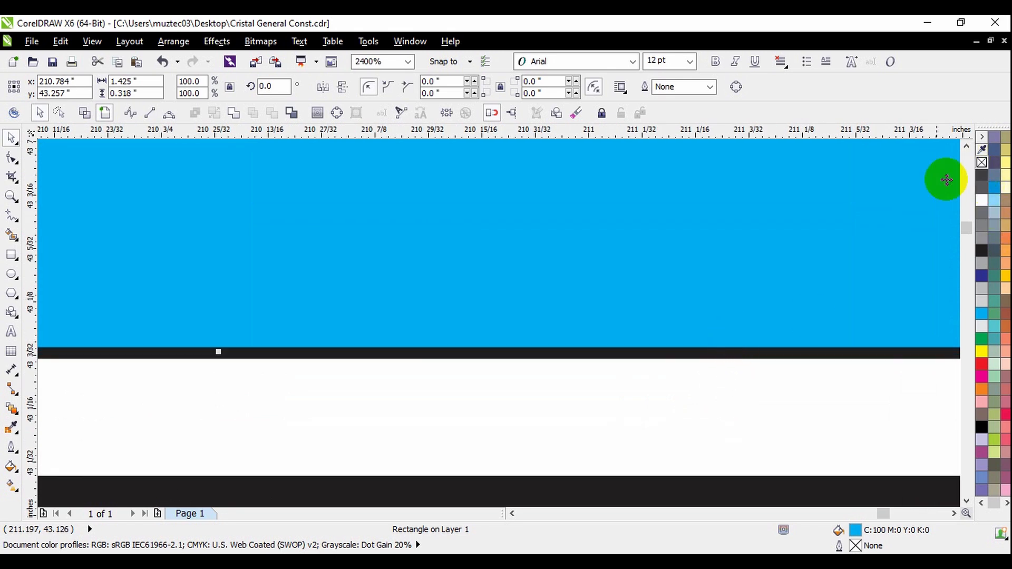
pyautogui.scroll(-3, 497, 236)
pyautogui.click(695, 265)
pyautogui.scroll(2, 587, 271)
pyautogui.moveTo(584, 262); pyautogui.dragTo(584, 269)
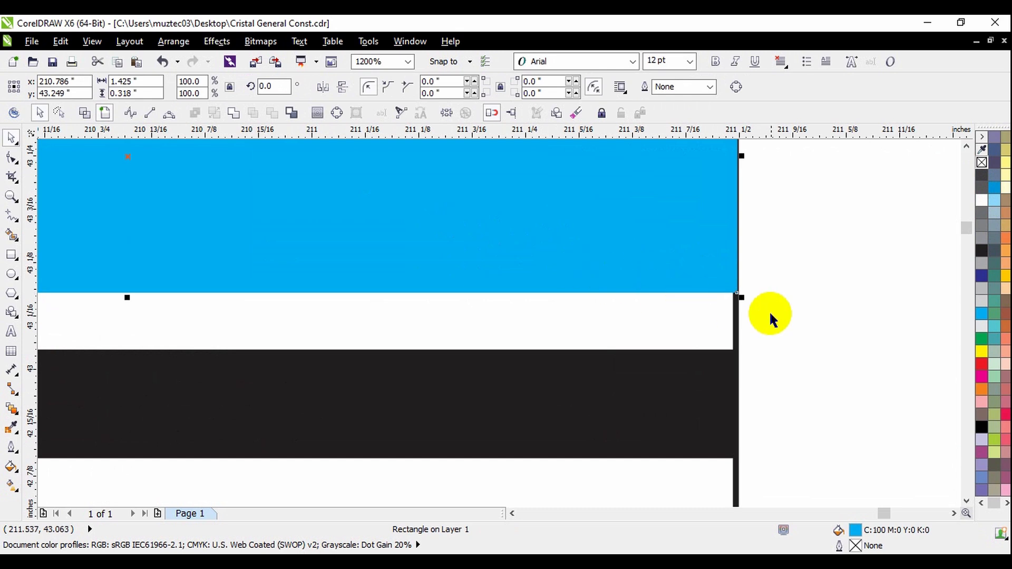
pyautogui.scroll(-3, 770, 314)
pyautogui.press('Escape')
# - Continue copying the cyan bar down the tall building's horizontally striped face to make seven evenly spaced bars
pyautogui.click(727, 272)
pyautogui.scroll(1, 732, 279)
pyautogui.moveTo(721, 266); pyautogui.dragTo(724, 341)
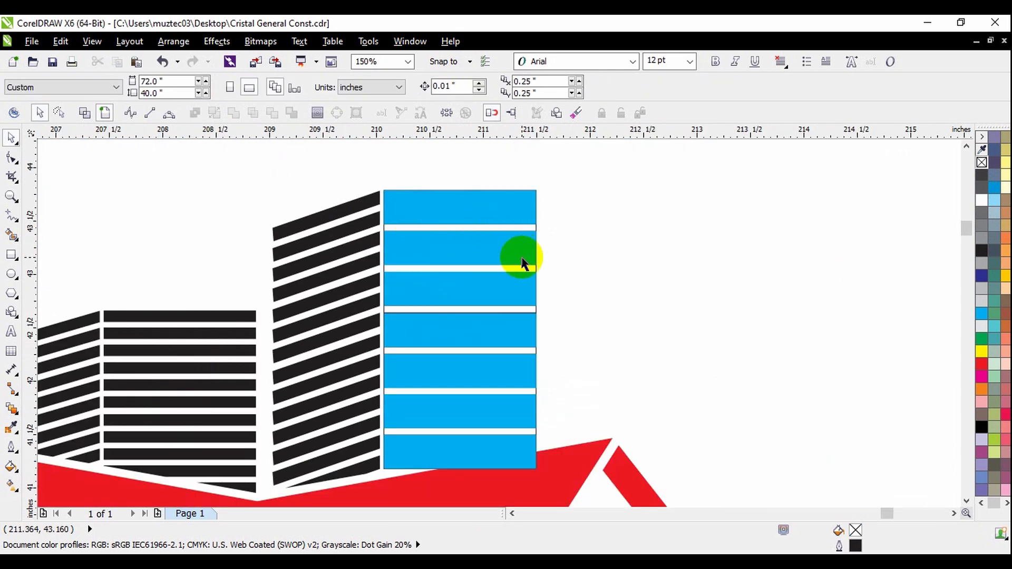
pyautogui.scroll(1, 527, 269)
pyautogui.scroll(-1, 519, 339)
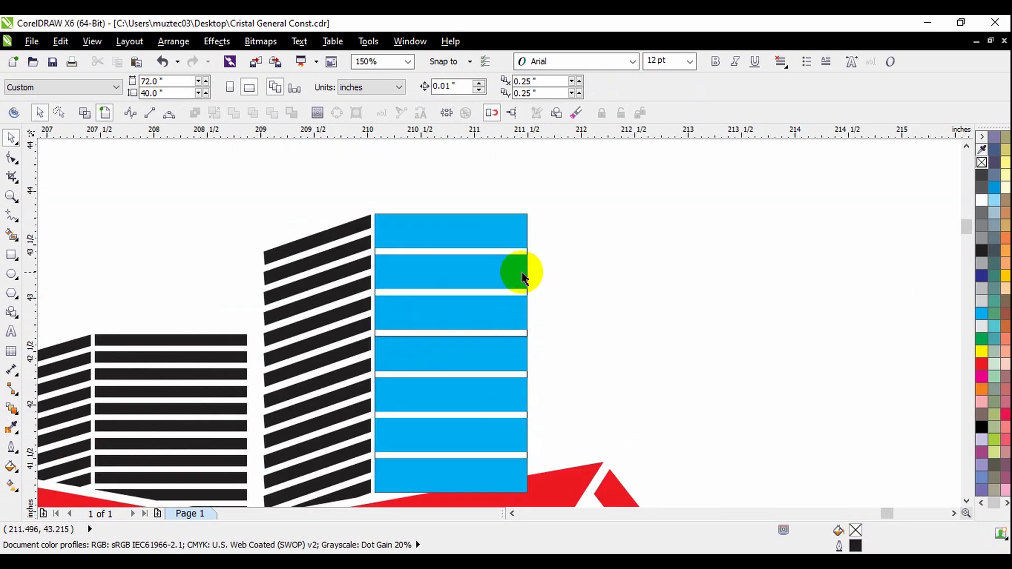
# - Pull the large guide rectangle out from behind the seven cyan bars and delete it
pyautogui.scroll(1, 517, 261)
pyautogui.moveTo(531, 243); pyautogui.dragTo(596, 244)
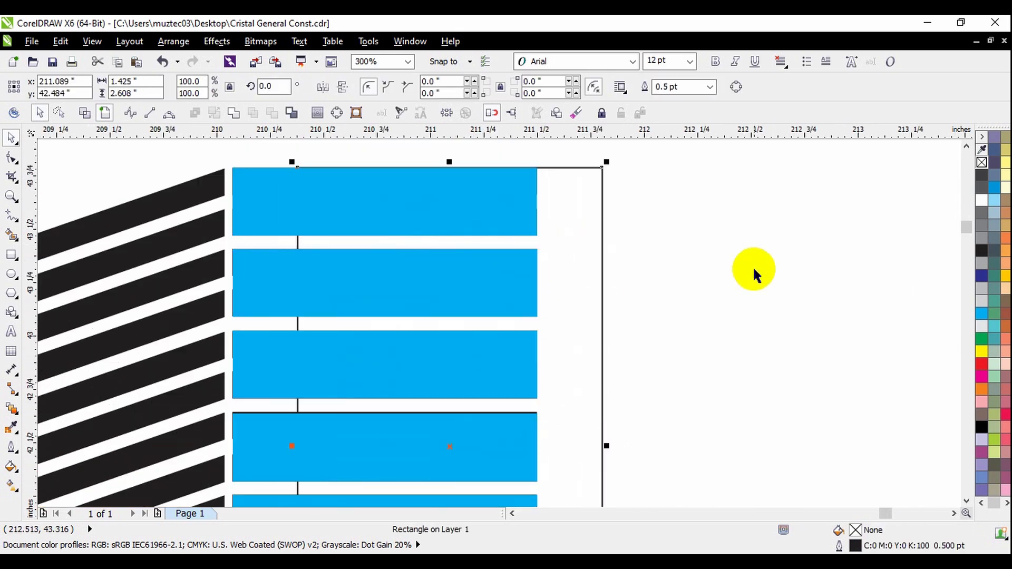
pyautogui.click(551, 266)
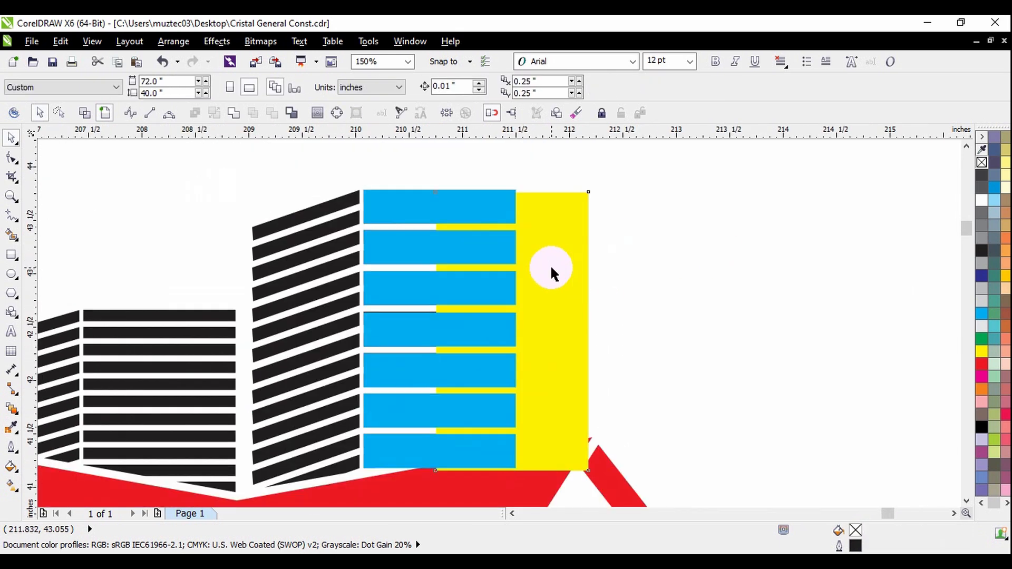
pyautogui.press('Delete')
pyautogui.click(705, 266)
pyautogui.scroll(1, 436, 338)
pyautogui.scroll(-1, 394, 324)
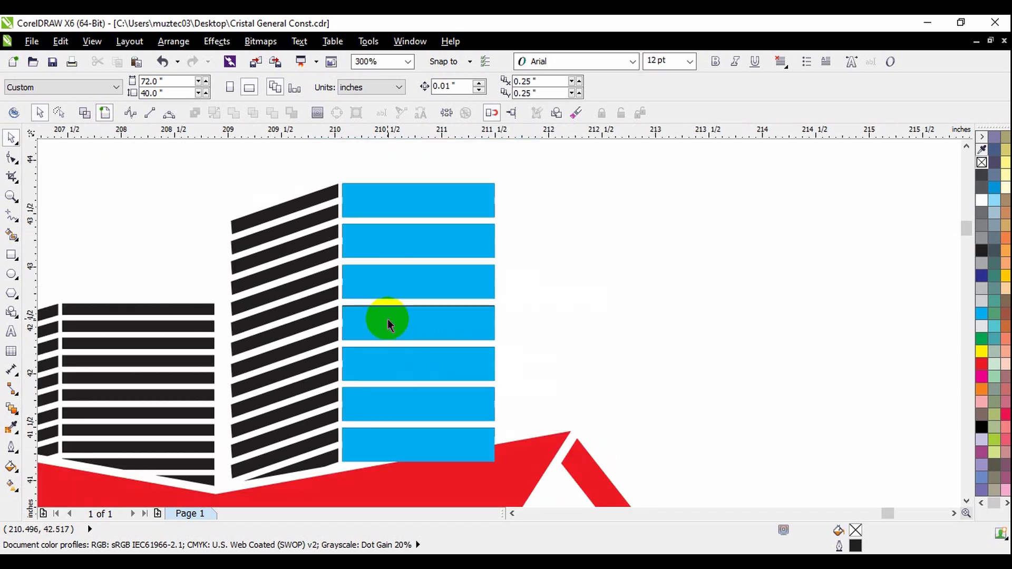
pyautogui.scroll(2, 398, 303)
pyautogui.scroll(-2, 398, 303)
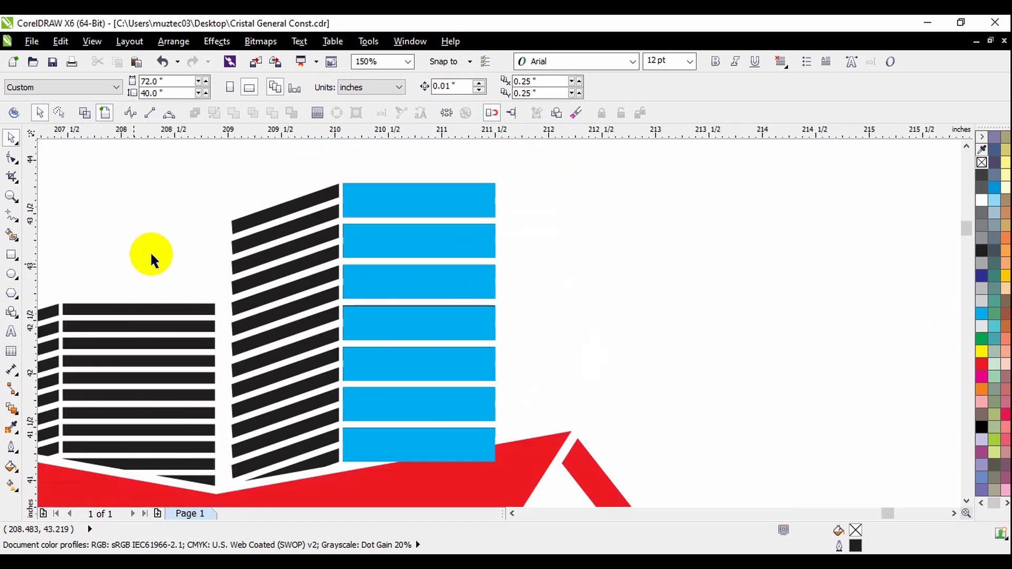
# - Draw a rectangle about 1.042 by 0.313 in across the tall building's angled stripes and convert it to curves
pyautogui.click(11, 255)
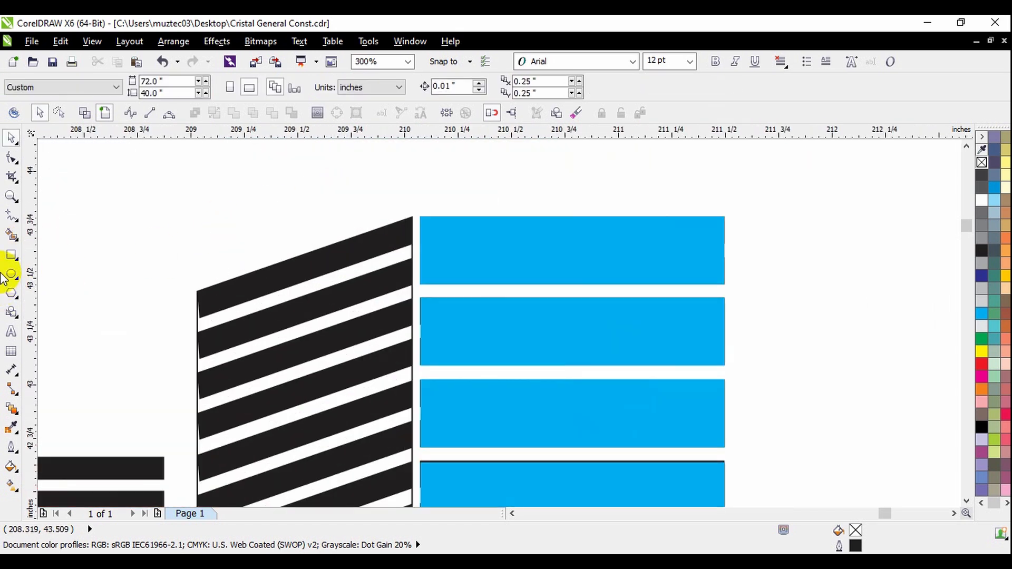
pyautogui.click(12, 256)
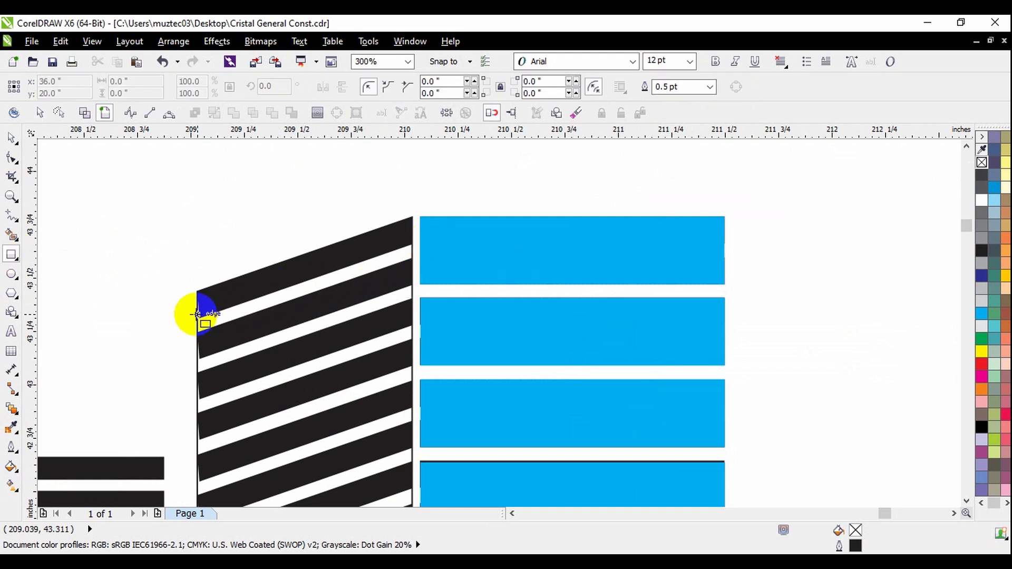
pyautogui.scroll(2, 198, 294)
pyautogui.moveTo(199, 275); pyautogui.dragTo(643, 409)
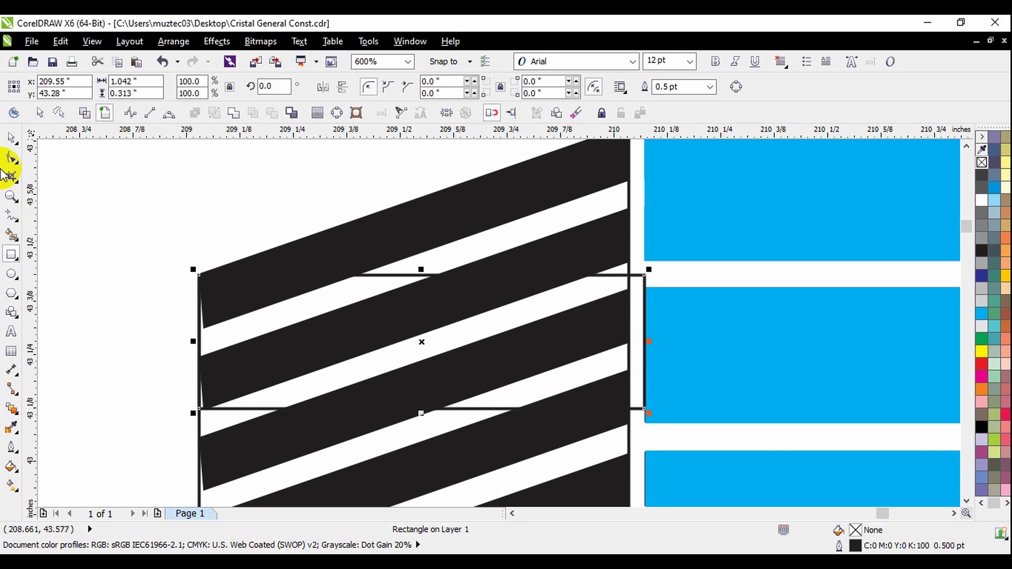
pyautogui.click(10, 139)
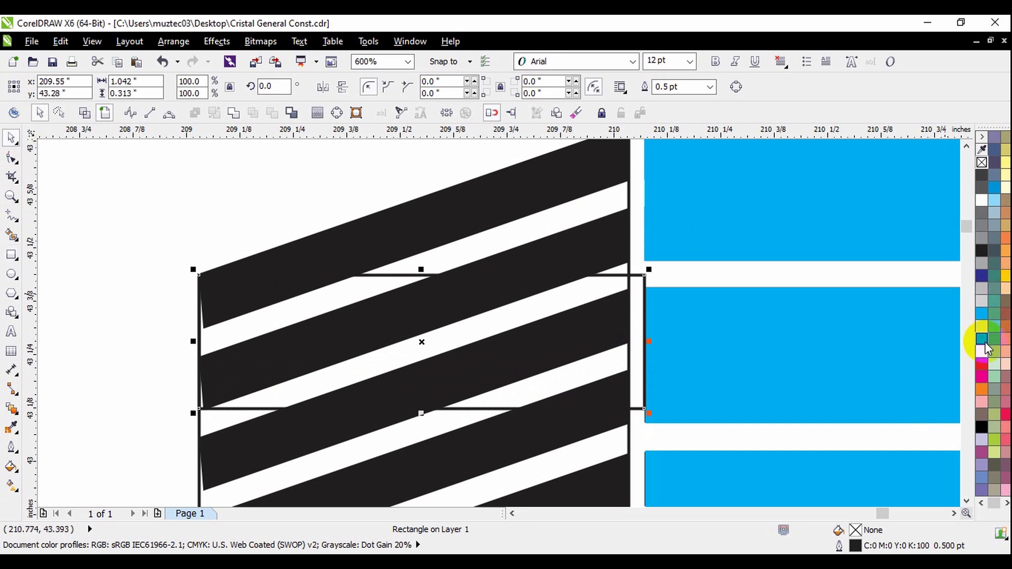
pyautogui.click(234, 112)
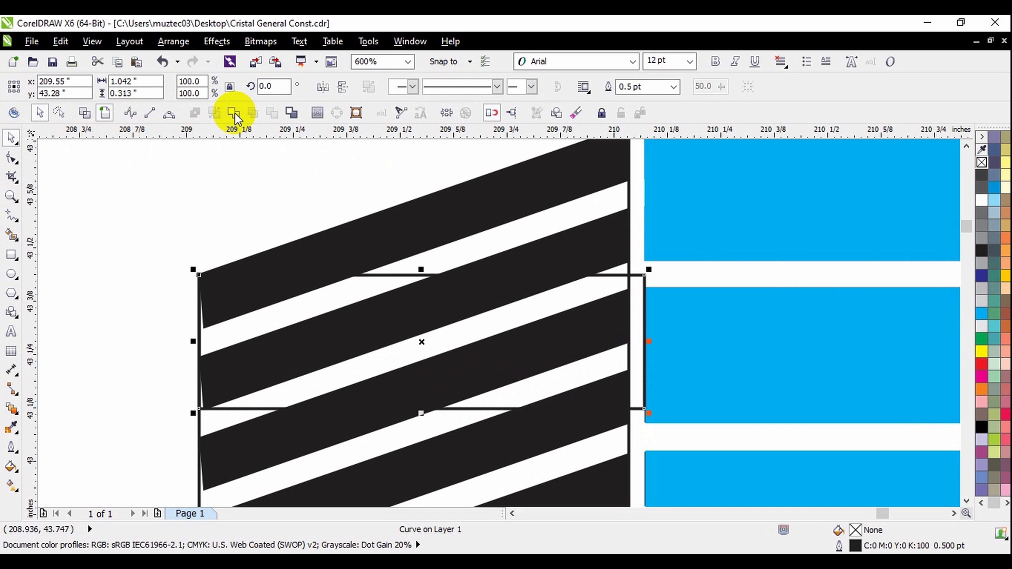
# - Reshape the converted rectangle into a slanted bar that follows the top two angled stripes and ends at the face's inner edge
pyautogui.click(11, 159)
pyautogui.moveTo(642, 285); pyautogui.dragTo(642, 257)
pyautogui.scroll(-1, 384, 343)
pyautogui.scroll(1, 493, 260)
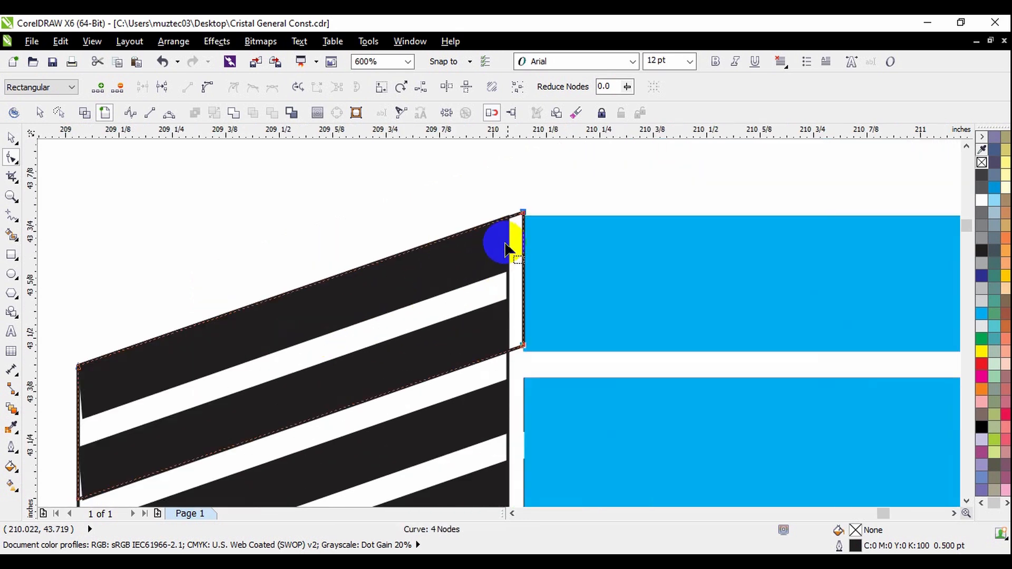
pyautogui.moveTo(516, 187)
pyautogui.mouseDown()
pyautogui.moveTo(549, 359)
pyautogui.moveTo(496, 348)
pyautogui.mouseUp()
pyautogui.scroll(1, 523, 346)
pyautogui.scroll(-1, 496, 288)
pyautogui.scroll(-1, 508, 274)
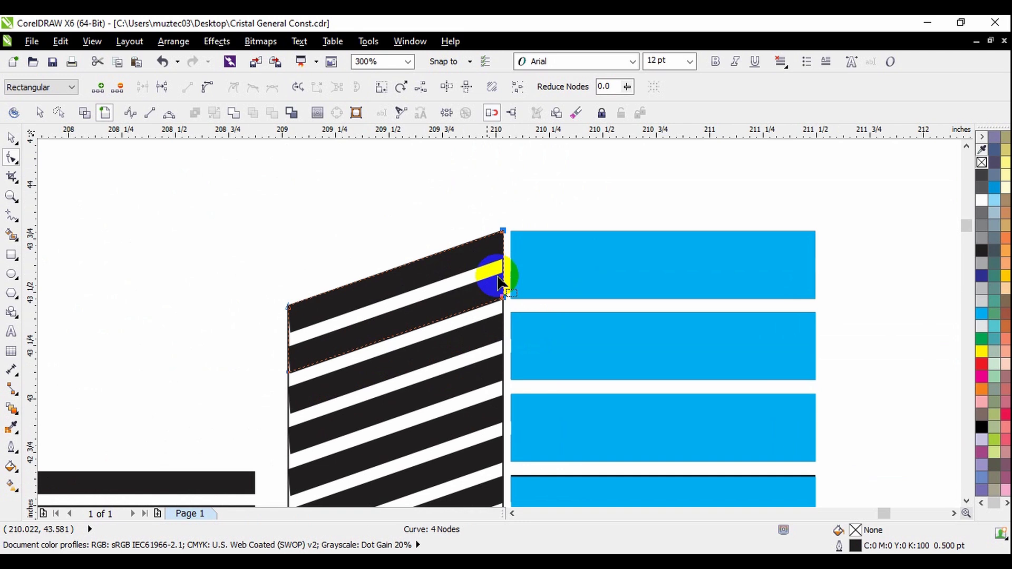
# - Fill the slanted bar with cyan and remove its outline
pyautogui.click(11, 137)
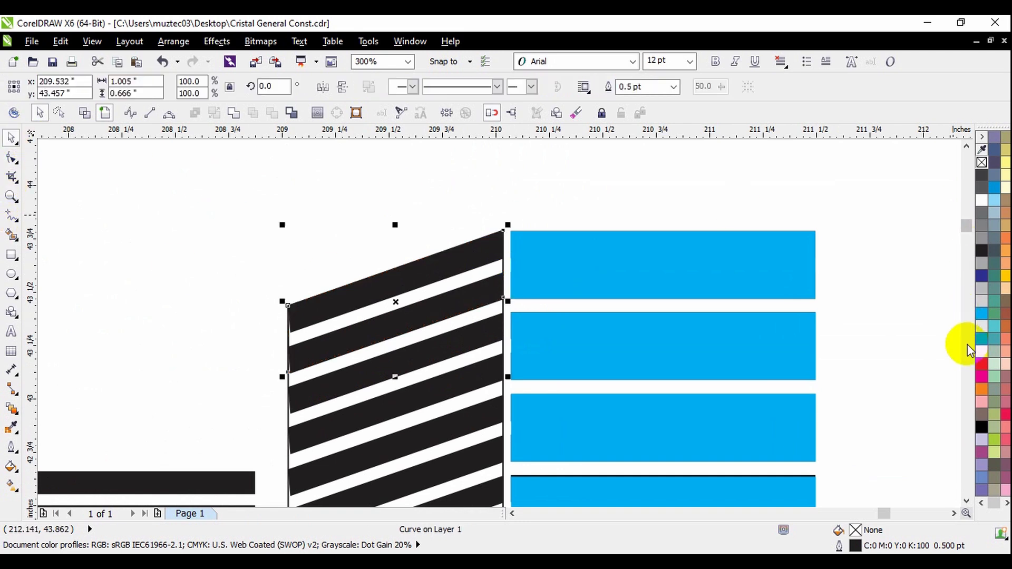
pyautogui.click(982, 313)
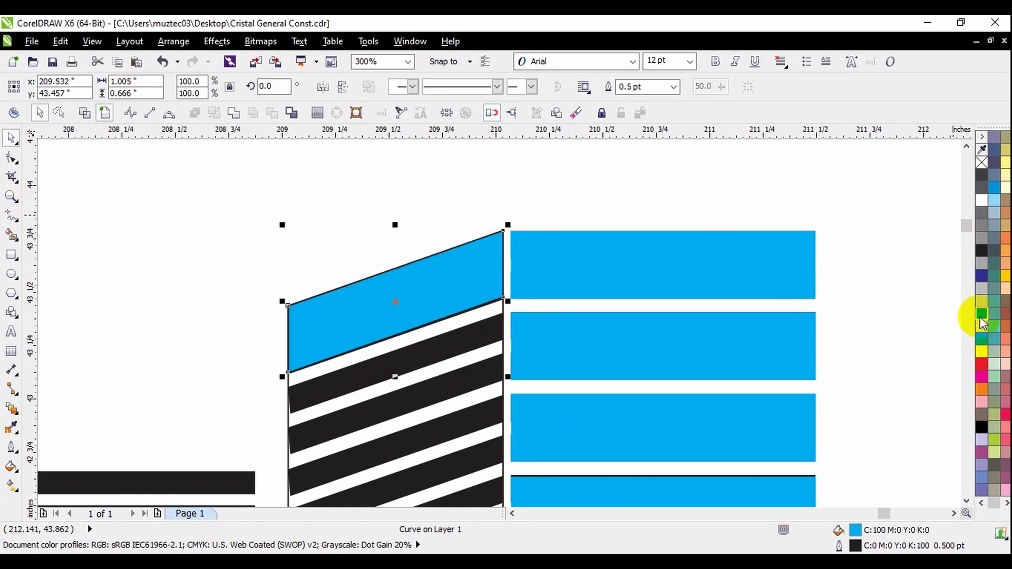
pyautogui.rightClick(982, 164)
pyautogui.click(458, 234)
pyautogui.scroll(-1, 375, 311)
pyautogui.scroll(1, 399, 280)
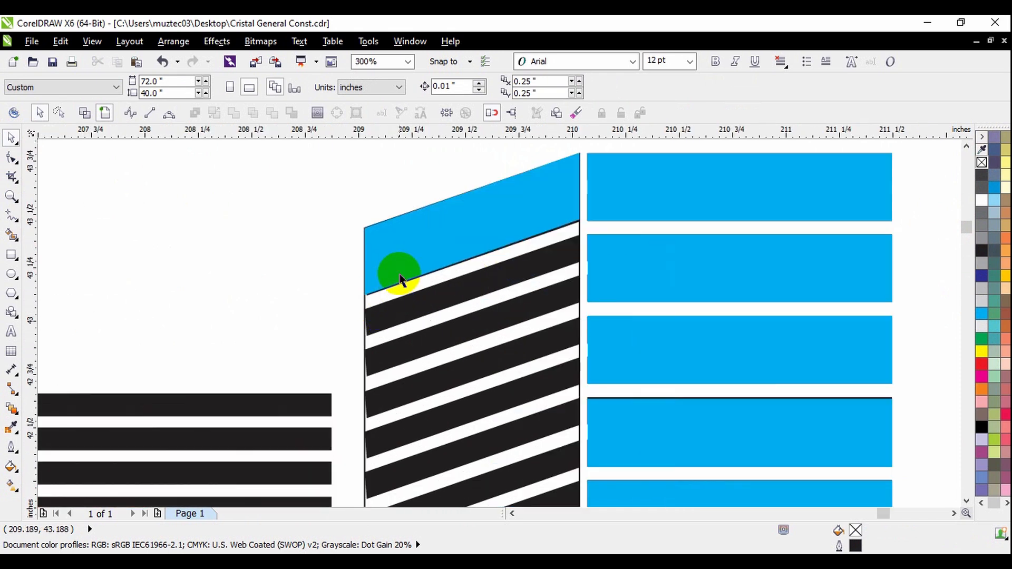
# - Move the slanted bar's lower outer corner node straight up by about 0.007 in
pyautogui.click(400, 279)
pyautogui.click(11, 157)
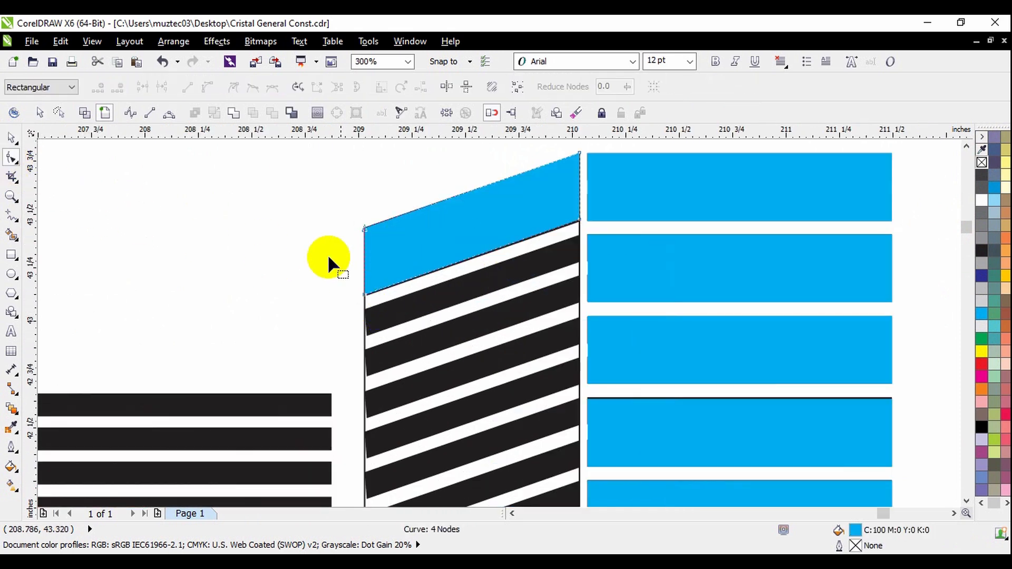
pyautogui.scroll(2, 364, 296)
pyautogui.moveTo(366, 317); pyautogui.dragTo(365, 315)
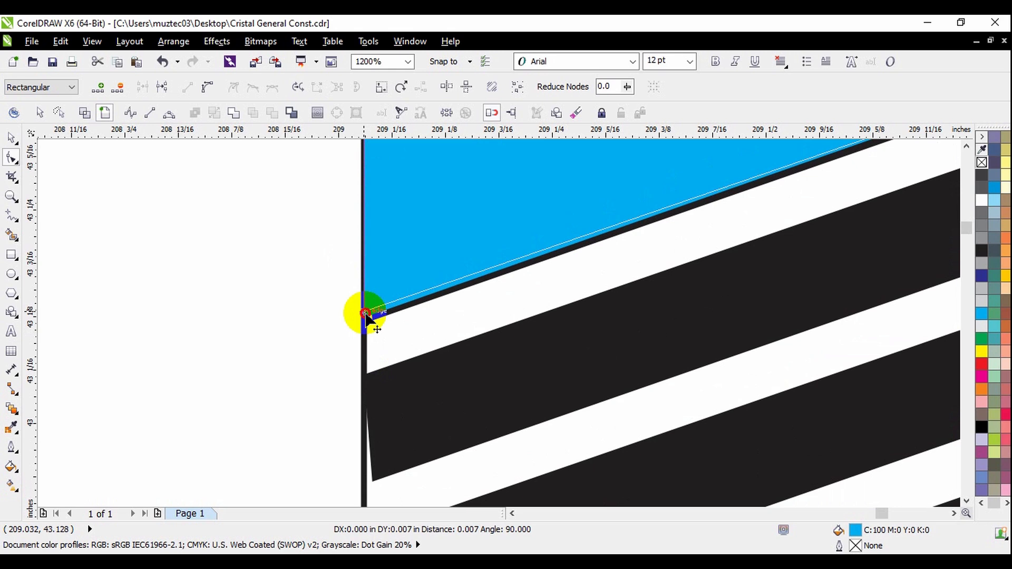
pyautogui.scroll(-2, 366, 315)
pyautogui.click(11, 138)
pyautogui.click(375, 199)
# - Copy the slanted cyan bar down over the second pair of angled stripes and align it with the face's edges
pyautogui.scroll(-1, 375, 199)
pyautogui.click(423, 224)
pyautogui.moveTo(425, 222); pyautogui.dragTo(425, 265)
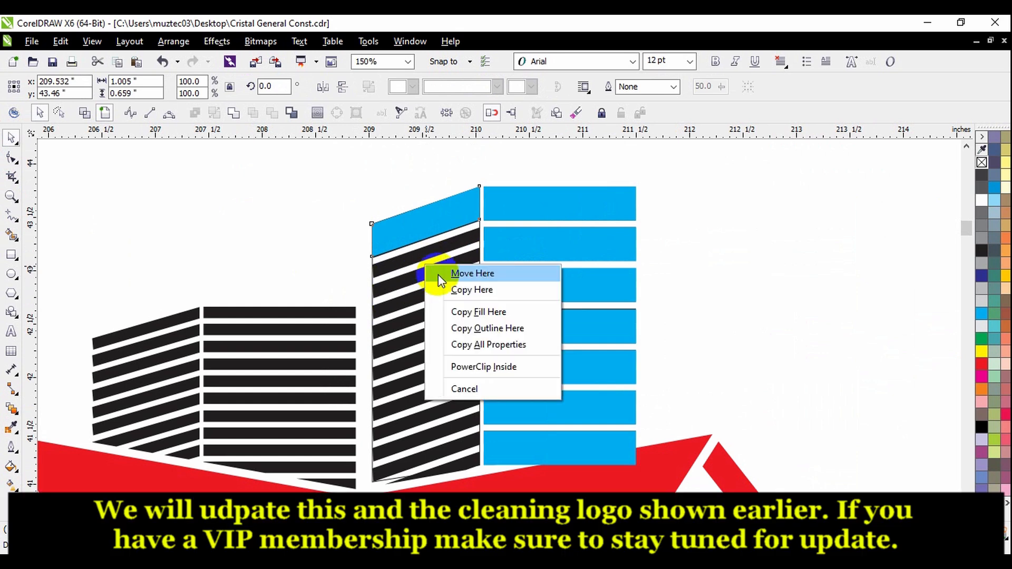
pyautogui.click(448, 288)
pyautogui.scroll(2, 374, 268)
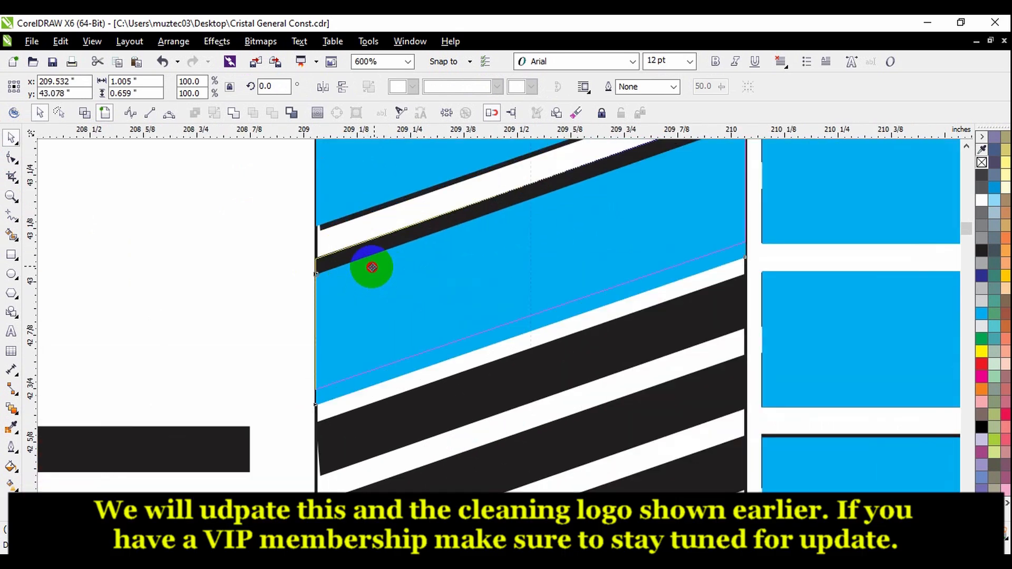
pyautogui.scroll(-1, 372, 268)
pyautogui.click(333, 290)
pyautogui.scroll(1, 383, 289)
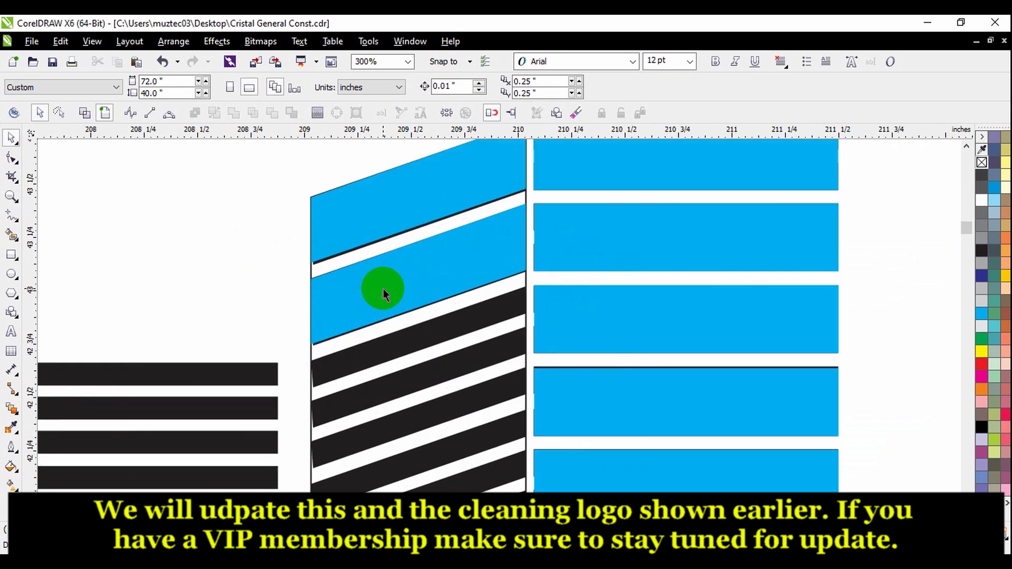
# - Copy the second slanted bar down over the third pair of angled stripes and adjust its alignment and gap
pyautogui.scroll(-1, 383, 288)
pyautogui.click(384, 288)
pyautogui.moveTo(384, 289); pyautogui.dragTo(399, 333)
pyautogui.click(417, 357)
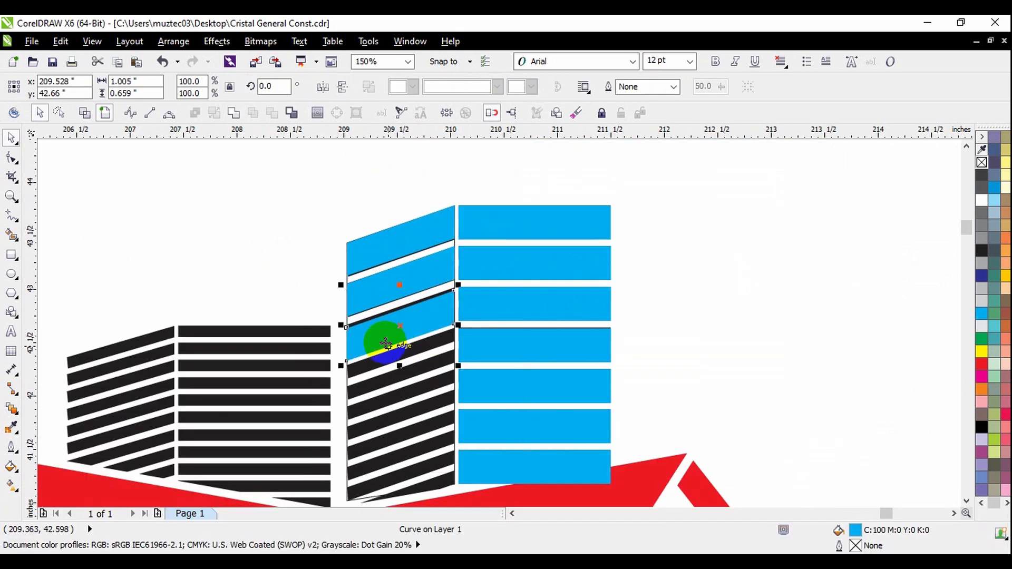
pyautogui.scroll(2, 384, 339)
pyautogui.moveTo(335, 330); pyautogui.dragTo(334, 318)
pyautogui.scroll(-1, 338, 318)
pyautogui.scroll(2, 338, 318)
pyautogui.moveTo(321, 373); pyautogui.dragTo(325, 385)
pyautogui.scroll(-1, 325, 386)
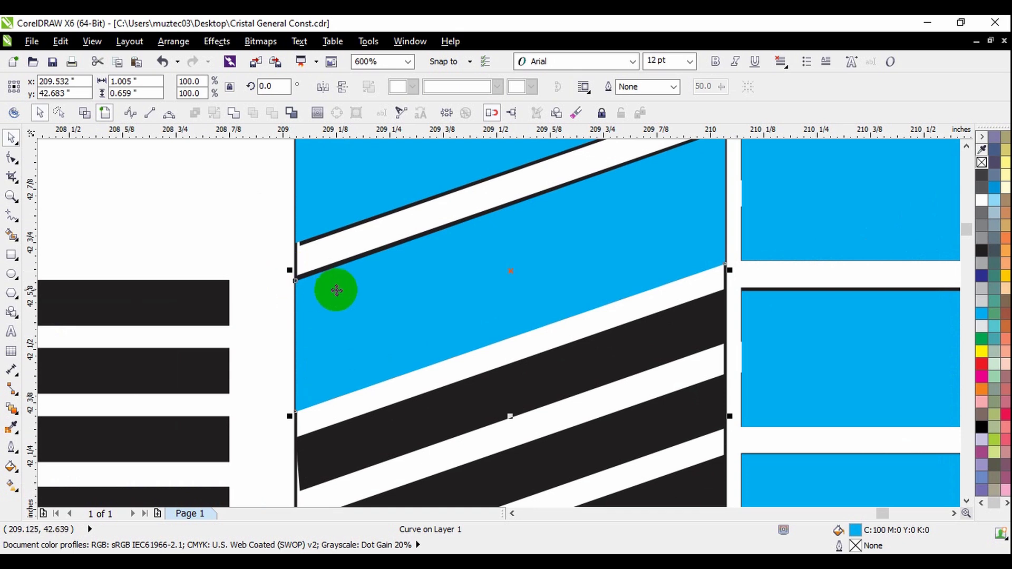
pyautogui.click(258, 235)
pyautogui.scroll(-1, 330, 284)
pyautogui.scroll(-1, 364, 276)
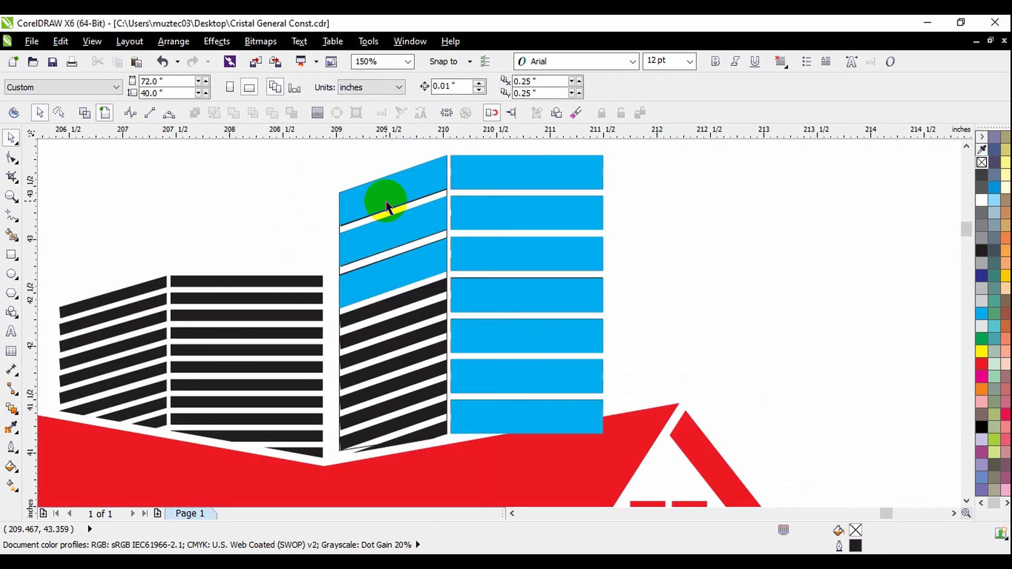
# - Copy the third slanted bar down over the fourth pair of angled stripes and align it with the face's outer edge
pyautogui.click(392, 279)
pyautogui.scroll(1, 392, 280)
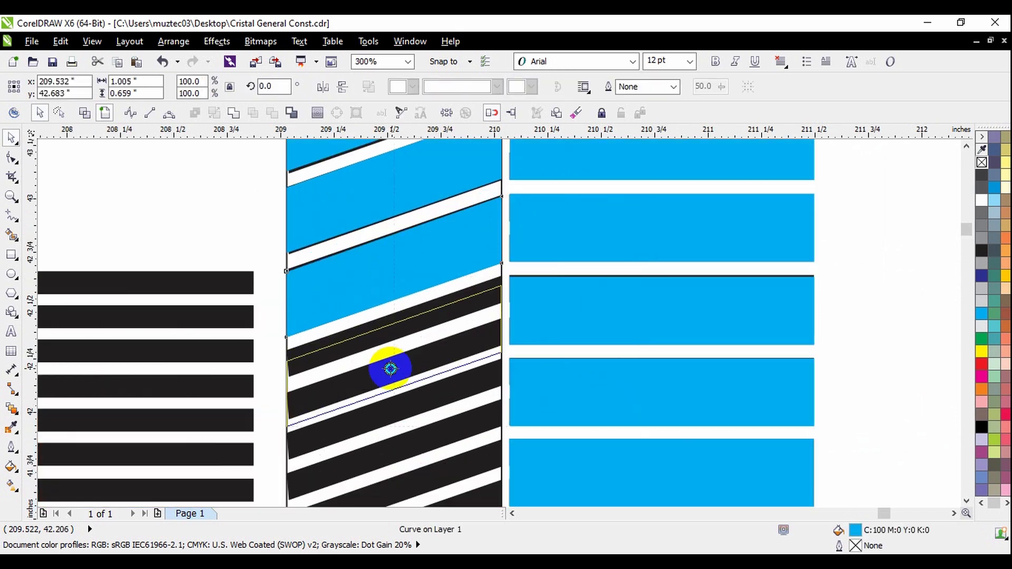
pyautogui.moveTo(390, 365); pyautogui.dragTo(393, 365)
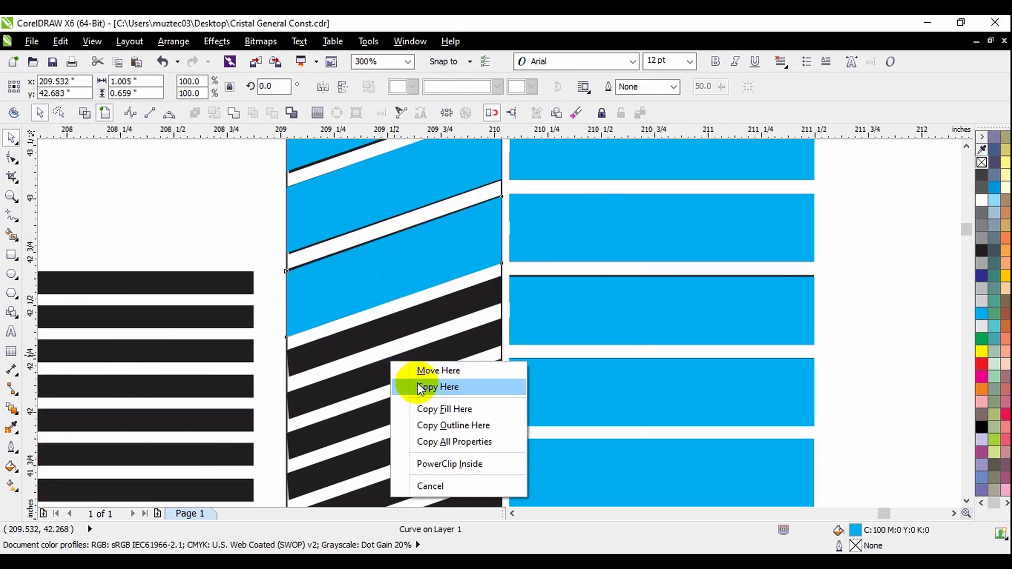
pyautogui.click(413, 386)
pyautogui.scroll(2, 302, 402)
pyautogui.moveTo(302, 375); pyautogui.dragTo(293, 402)
pyautogui.scroll(-2, 294, 403)
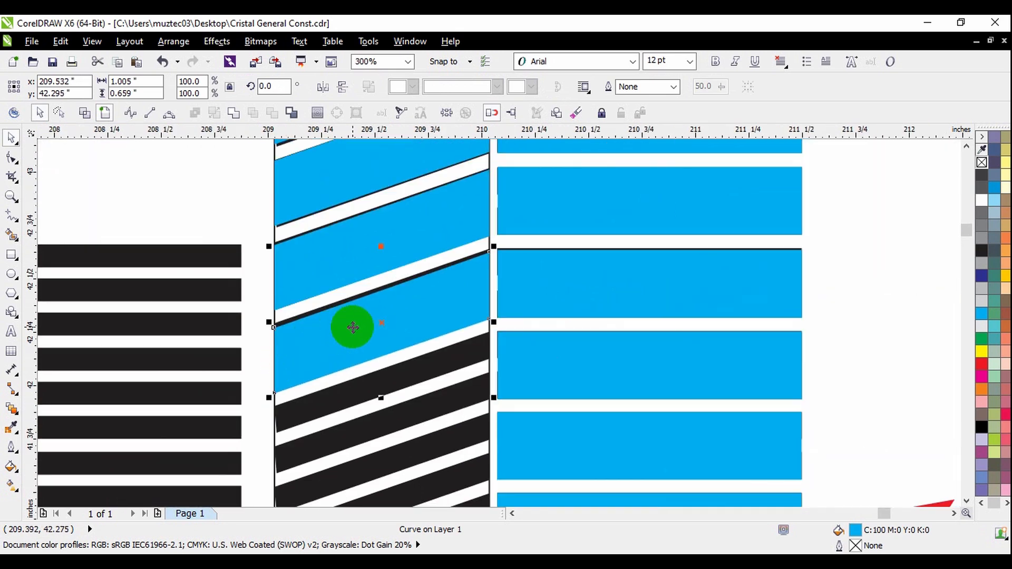
pyautogui.scroll(-1, 345, 332)
pyautogui.click(279, 204)
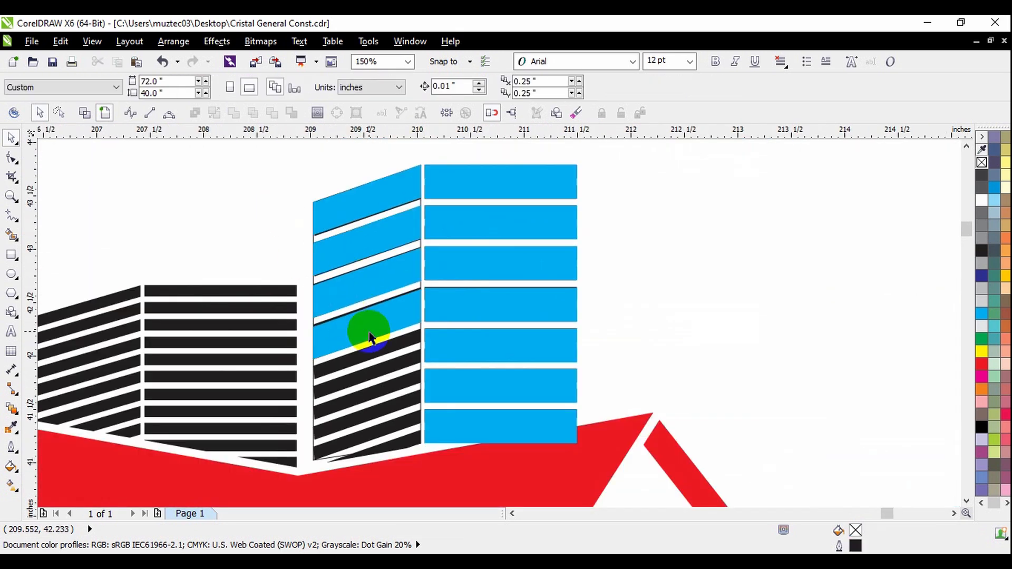
# - Copy the fourth slanted cyan bar down over the fifth pair of angled stripes and align it with the face's edges
pyautogui.moveTo(371, 327); pyautogui.dragTo(368, 372)
pyautogui.click(407, 393)
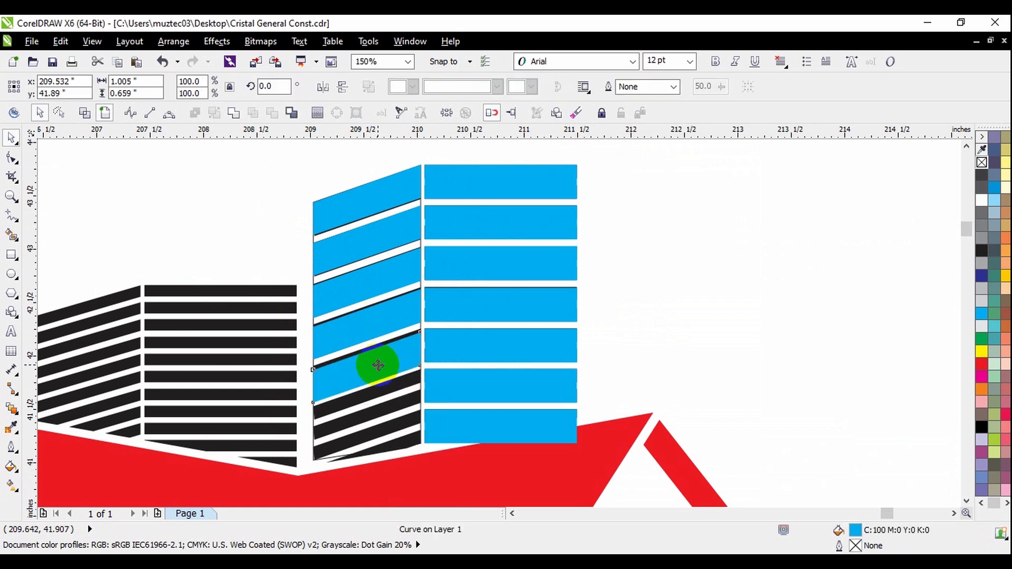
pyautogui.scroll(2, 375, 362)
pyautogui.scroll(-2, 375, 345)
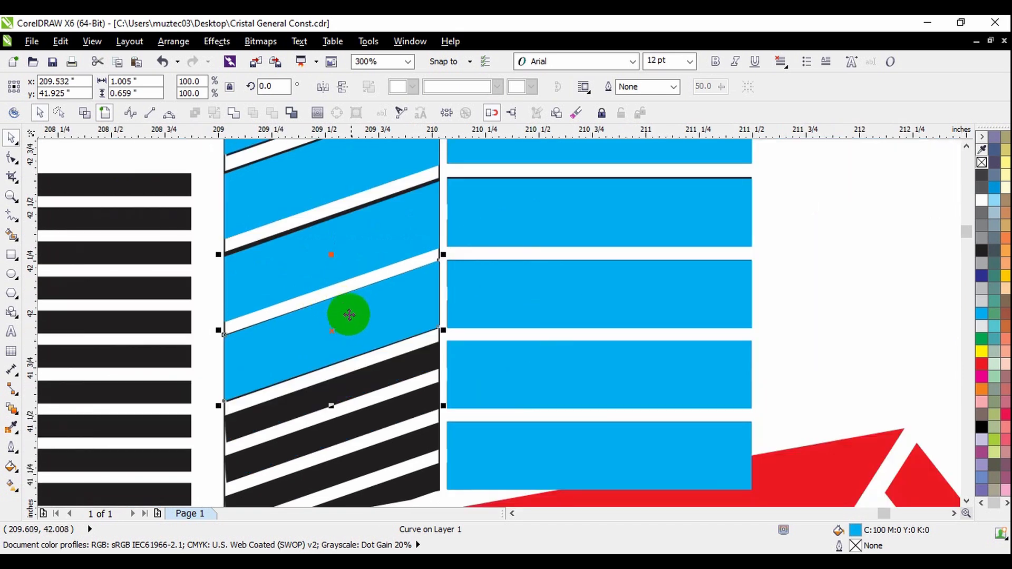
# - Copy the slanted cyan bar down twice more to cover the remaining angled stripes down to the roof, keeping even gaps
pyautogui.moveTo(353, 362); pyautogui.dragTo(366, 412)
pyautogui.click(390, 383)
pyautogui.scroll(1, 372, 387)
pyautogui.click(370, 363)
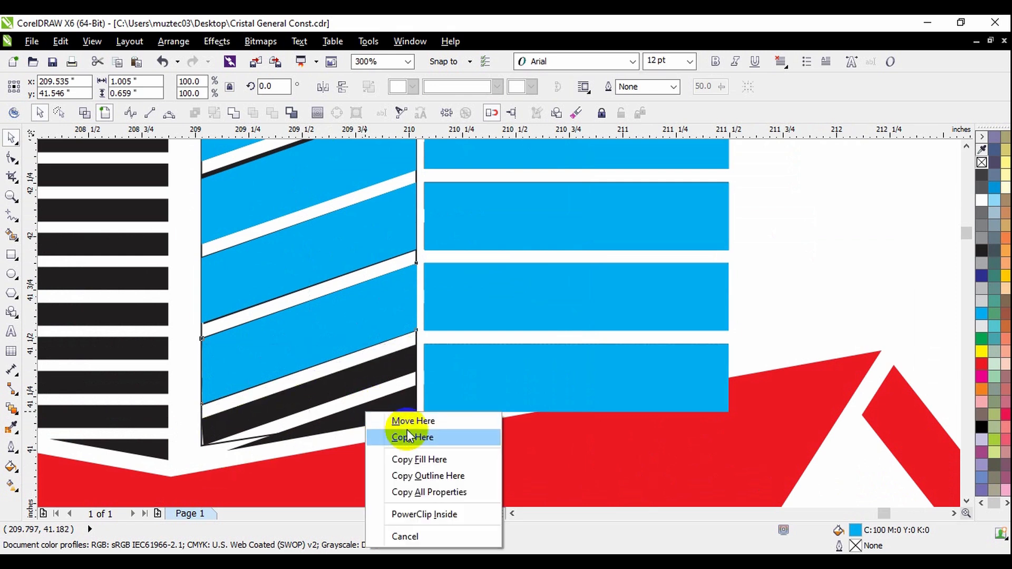
pyautogui.click(407, 433)
pyautogui.scroll(-1, 356, 354)
pyautogui.click(707, 297)
pyautogui.scroll(-1, 386, 305)
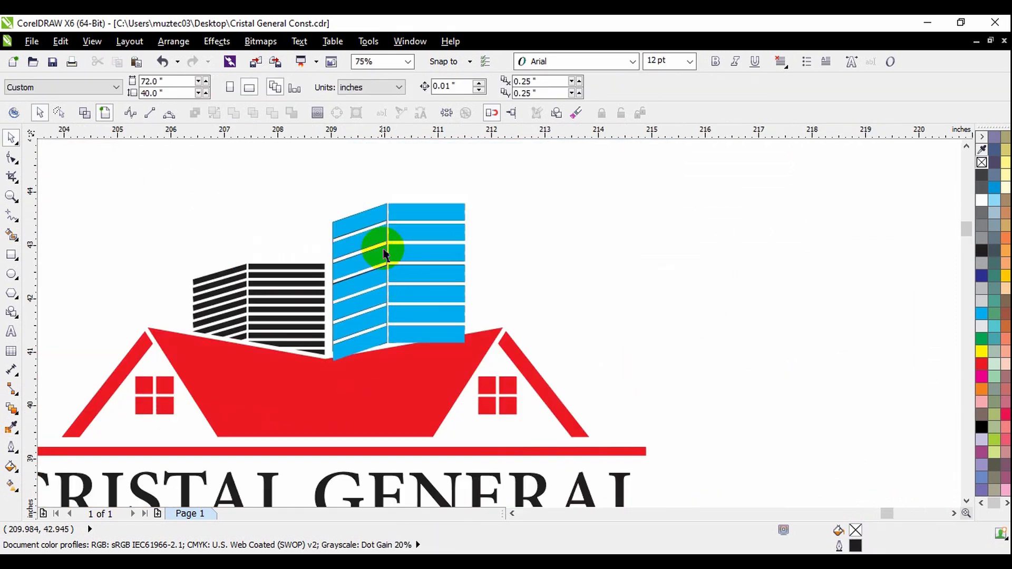
# - Delete the tall building's original black stripes behind the cyan bars and undo that deletion
pyautogui.scroll(1, 369, 247)
pyautogui.scroll(1, 368, 247)
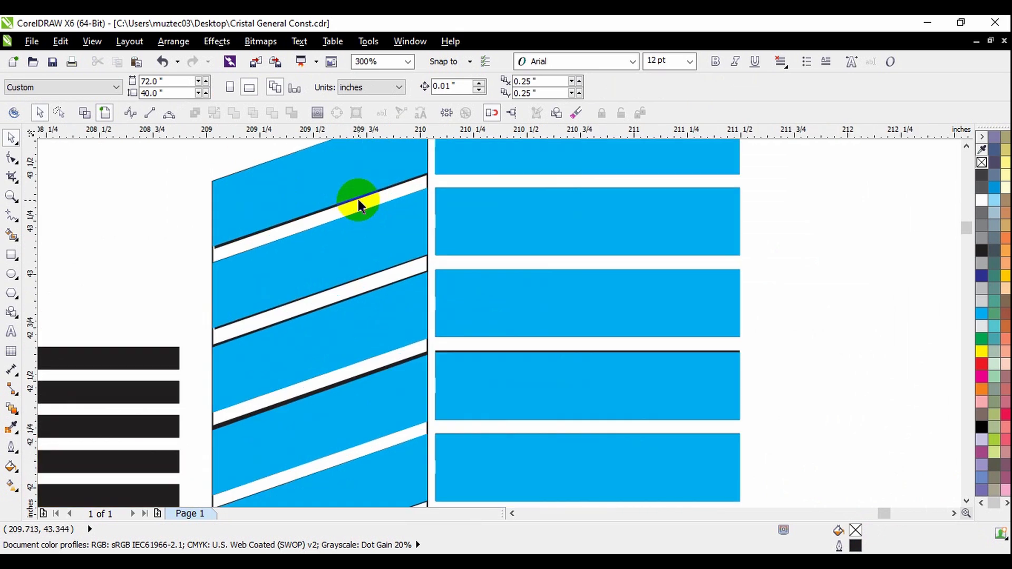
pyautogui.click(359, 201)
pyautogui.click(398, 213)
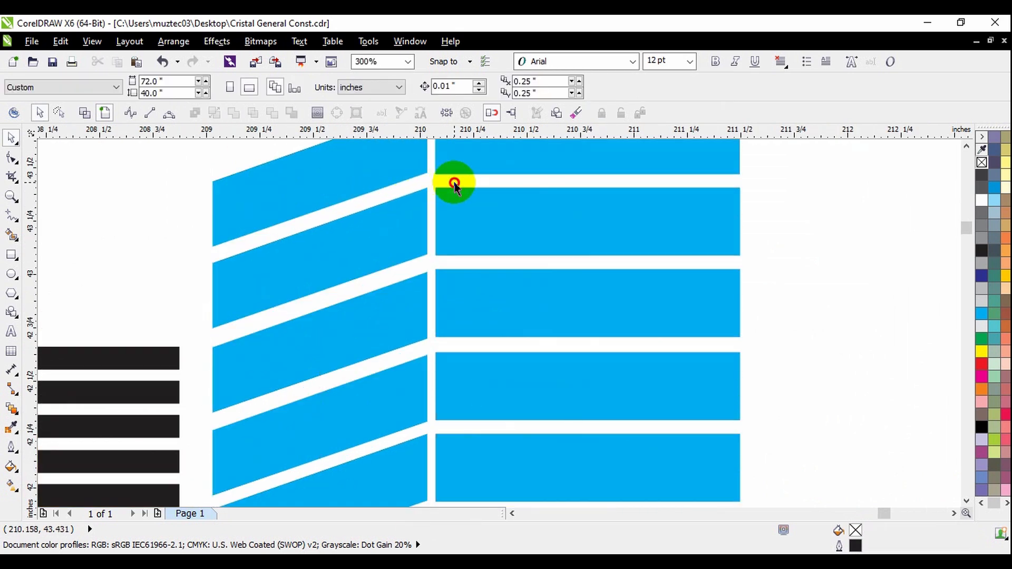
pyautogui.scroll(-1, 432, 195)
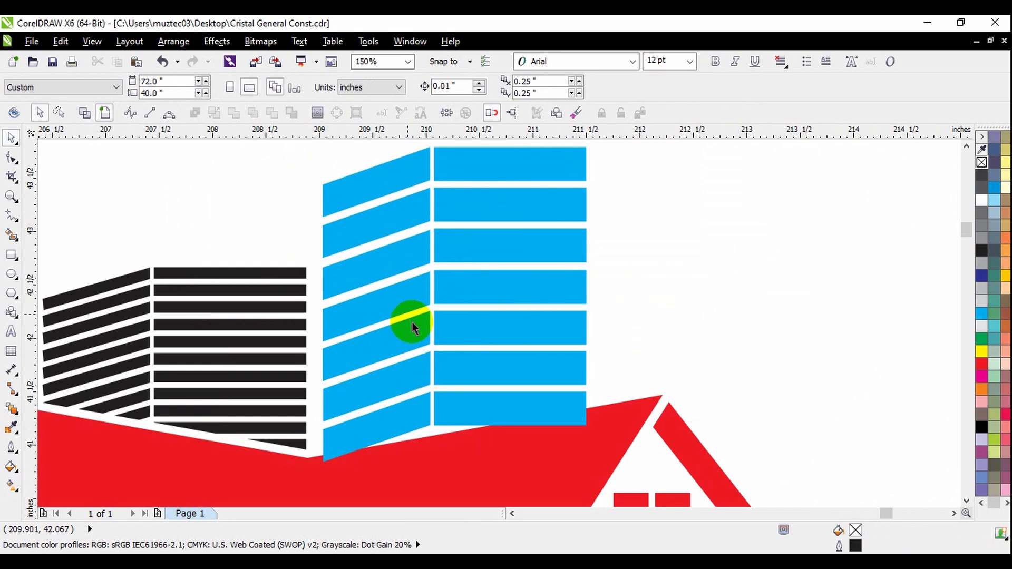
pyautogui.click(167, 60)
pyautogui.click(168, 60)
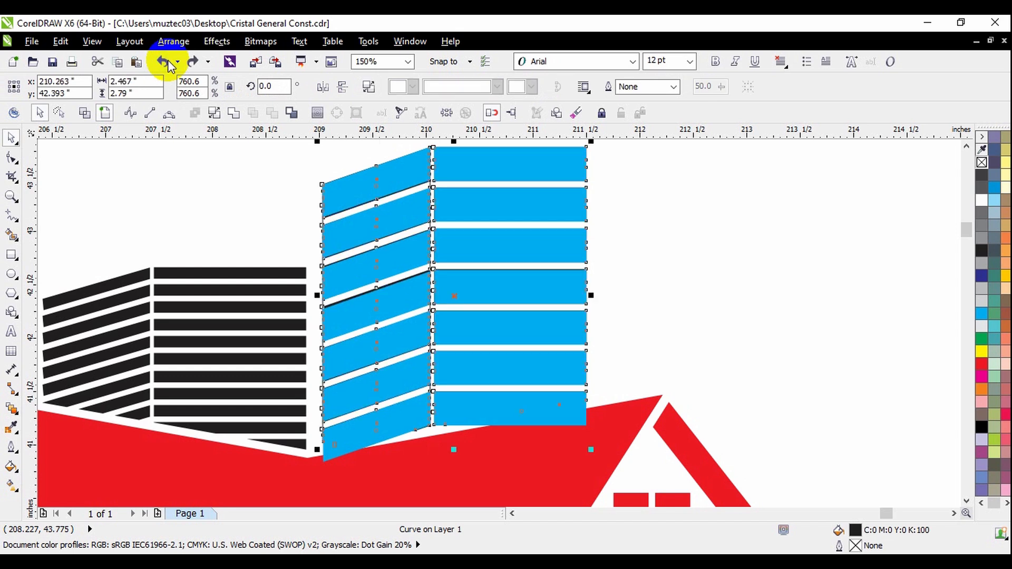
# - In wireframe view, raise the lowest slanted bar's lower outer corner node by about 0.12 in, above the roof line
pyautogui.click(84, 113)
pyautogui.click(593, 302)
pyautogui.scroll(-1, 429, 376)
pyautogui.scroll(4, 399, 368)
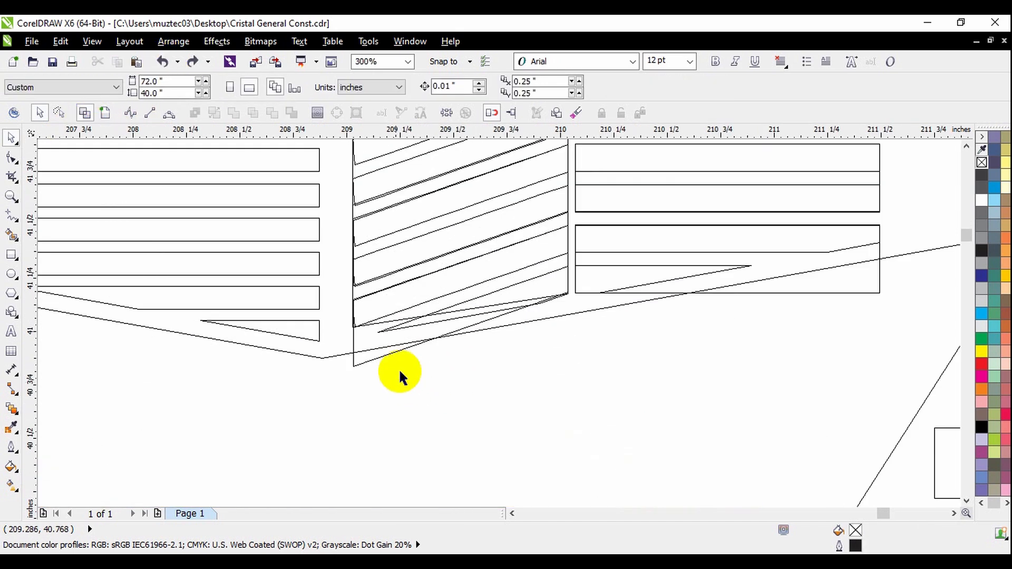
pyautogui.scroll(-1, 353, 380)
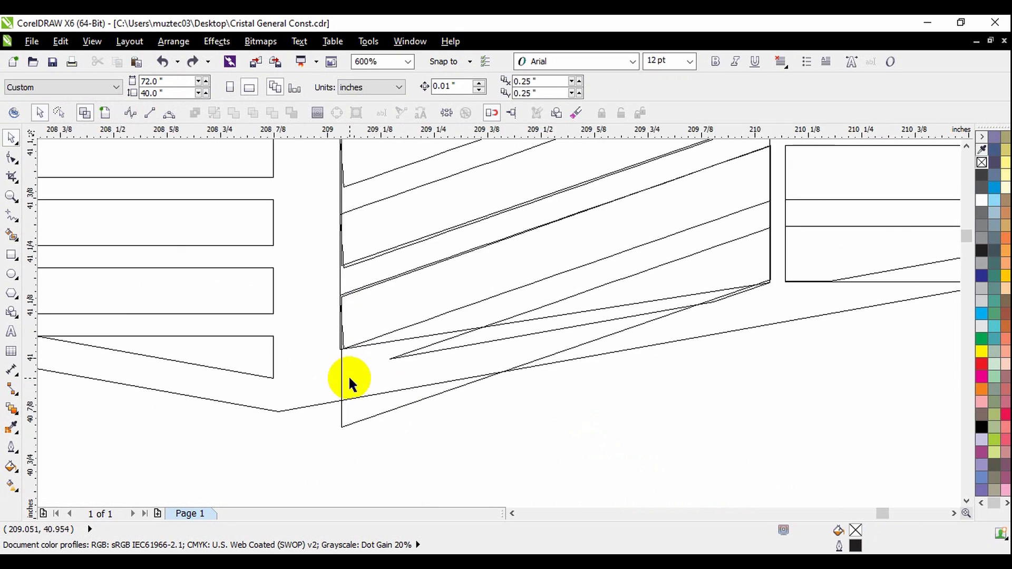
pyautogui.click(338, 400)
pyautogui.click(102, 112)
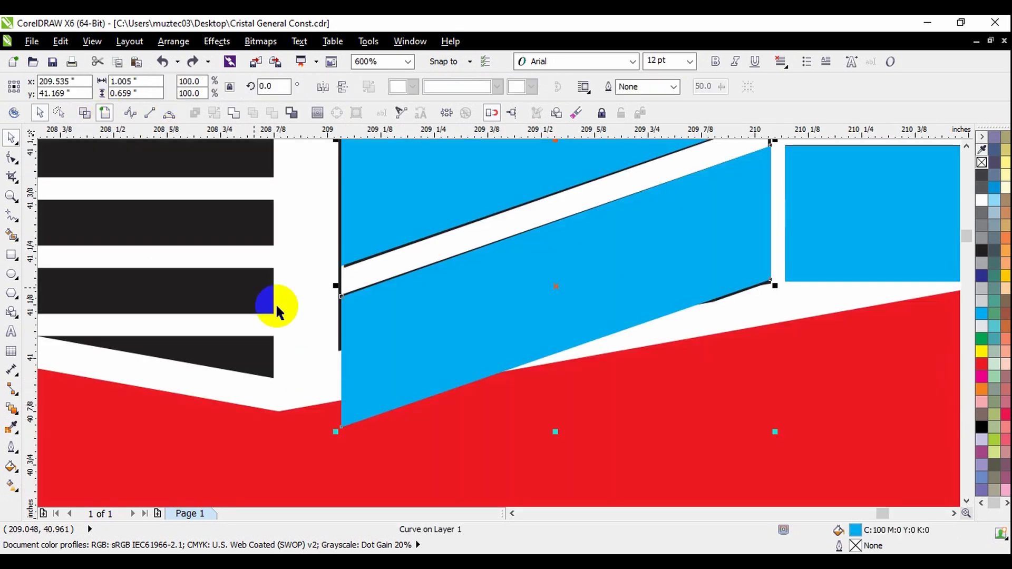
pyautogui.click(11, 157)
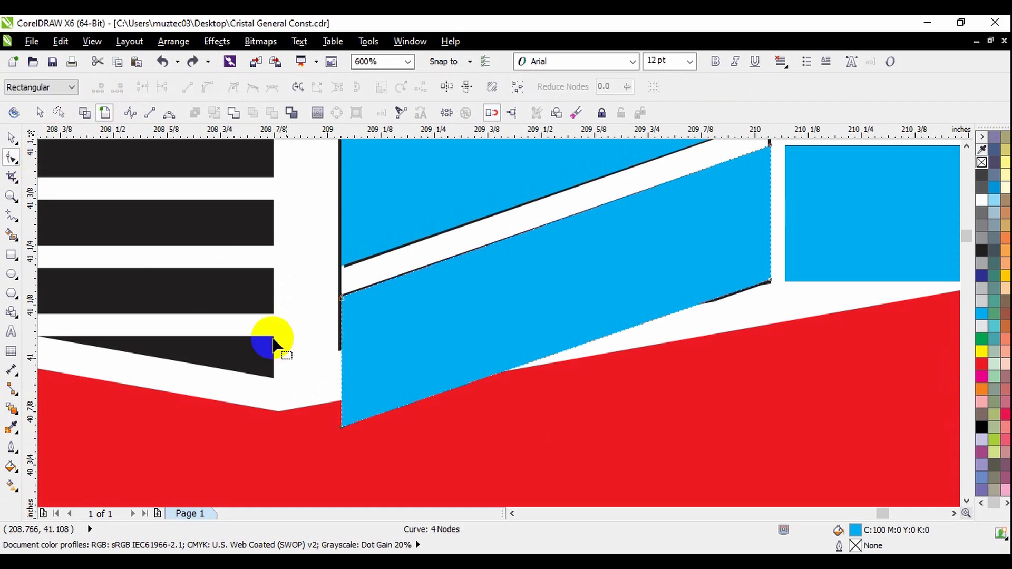
pyautogui.click(85, 113)
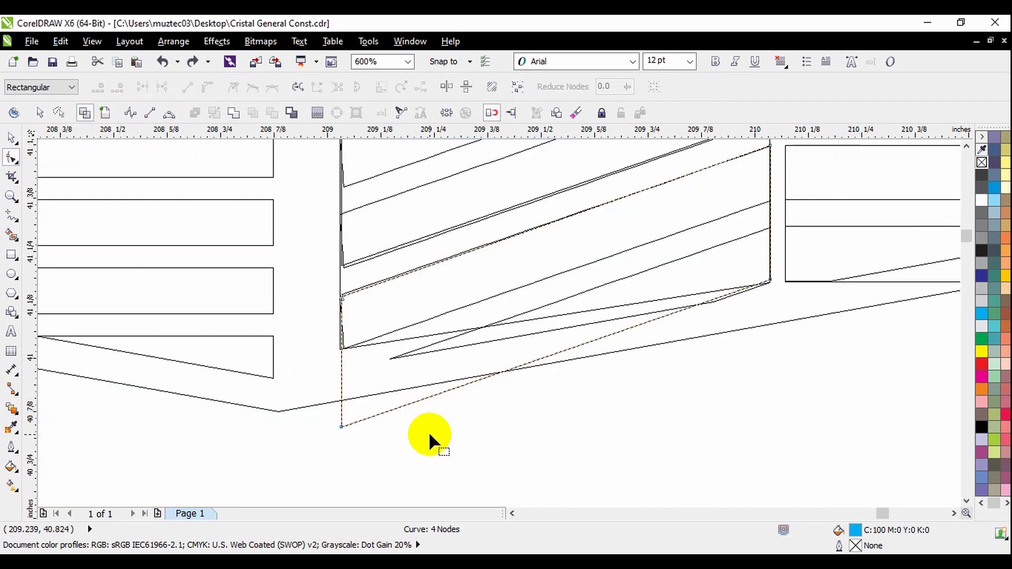
pyautogui.moveTo(342, 427); pyautogui.dragTo(340, 378)
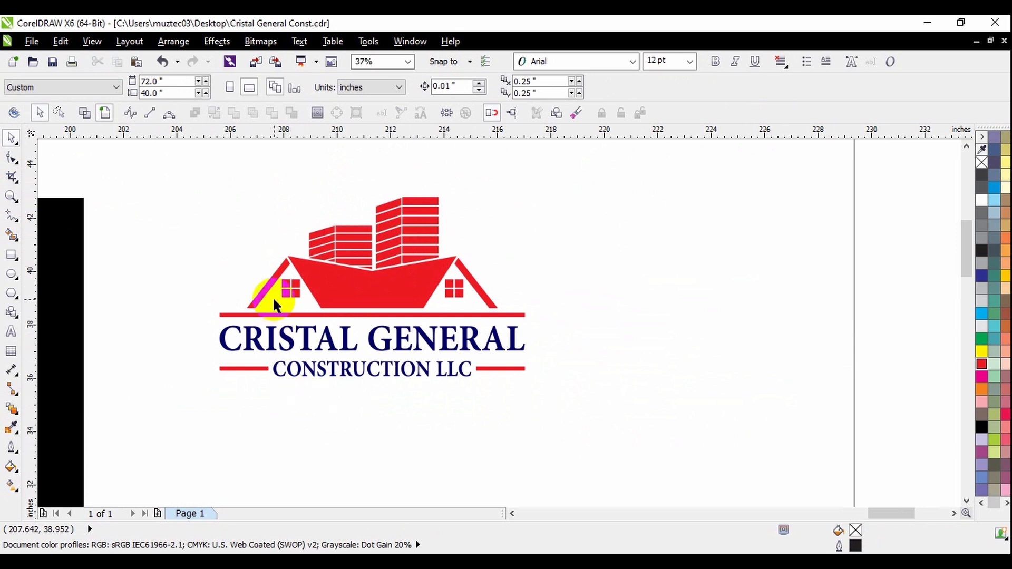
# - Move the 24 by 16 inch sign rectangle over the logo so that it frames the artwork beside the text message reference
pyautogui.scroll(2, 316, 243)
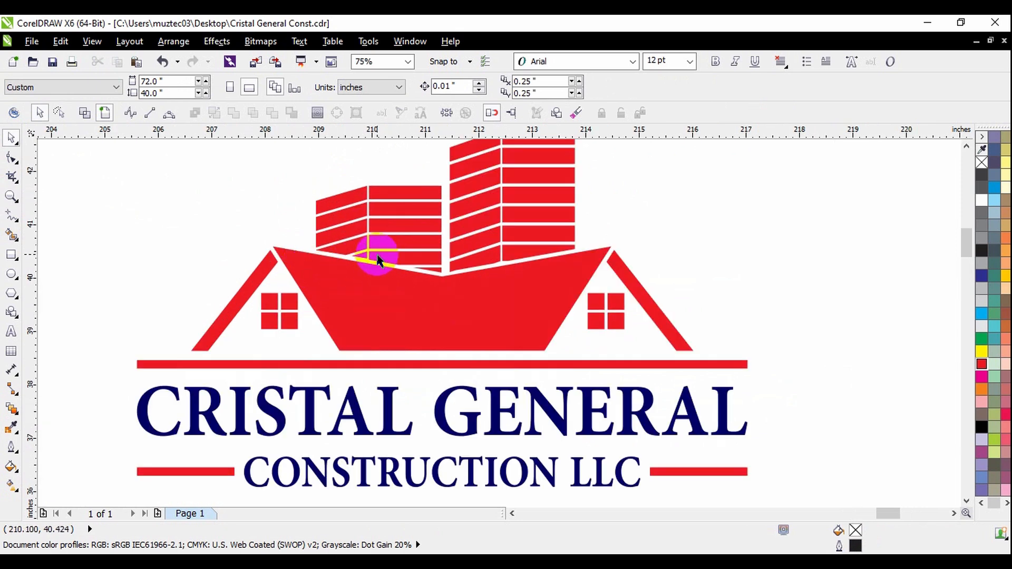
pyautogui.scroll(3, 378, 253)
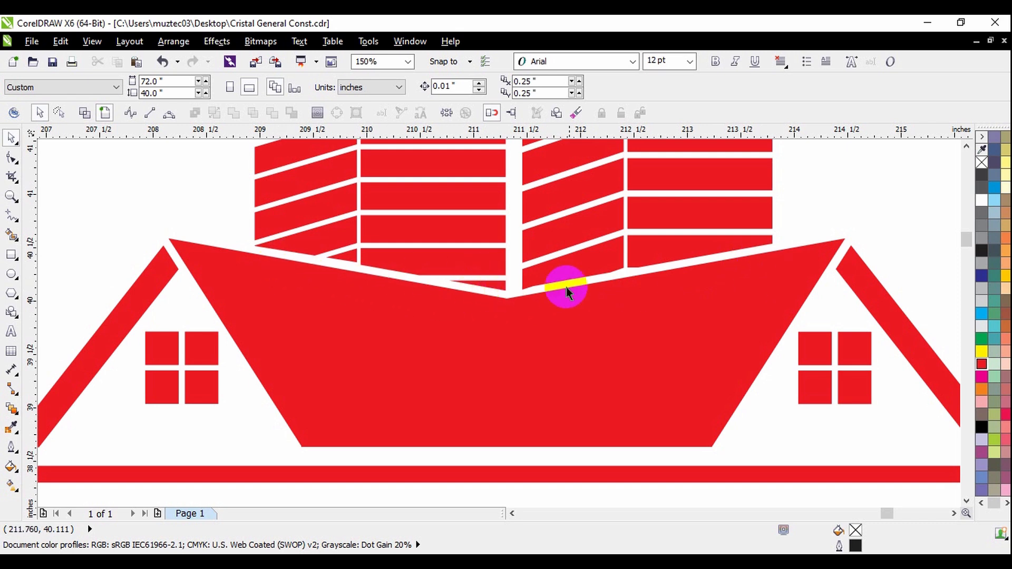
pyautogui.scroll(1, 633, 274)
pyautogui.scroll(-5, 592, 272)
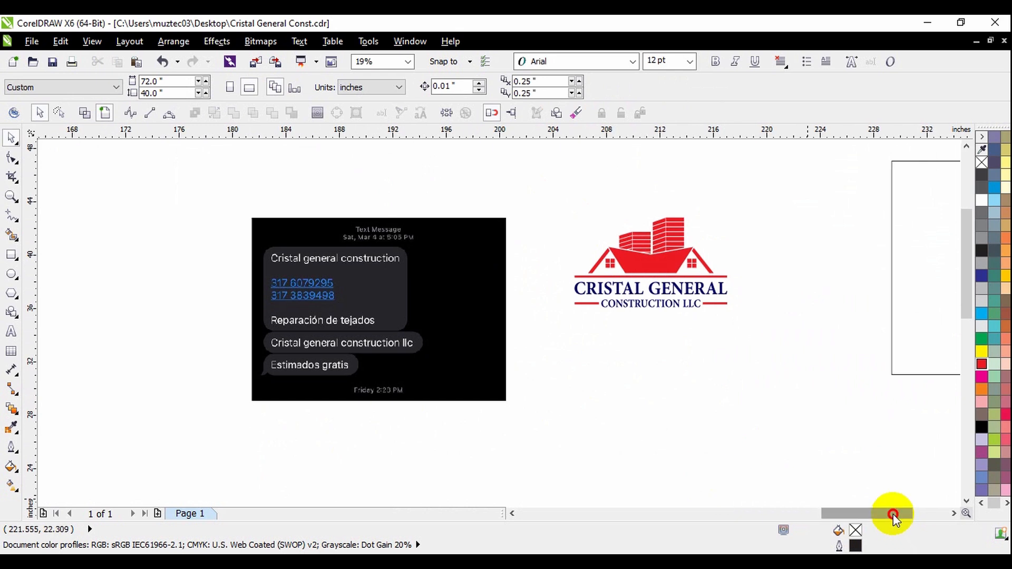
pyautogui.moveTo(893, 513); pyautogui.dragTo(905, 513)
pyautogui.moveTo(881, 360); pyautogui.dragTo(514, 398)
pyautogui.click(777, 322)
# - Enlarge the logo to about 13.6 by 8 in and place it near the centre of the sign's upper part
pyautogui.moveTo(394, 154); pyautogui.dragTo(715, 345)
pyautogui.moveTo(552, 259); pyautogui.dragTo(587, 246)
pyautogui.click(792, 276)
pyautogui.moveTo(482, 226); pyautogui.dragTo(500, 226)
pyautogui.click(777, 258)
pyautogui.moveTo(485, 178); pyautogui.dragTo(677, 321)
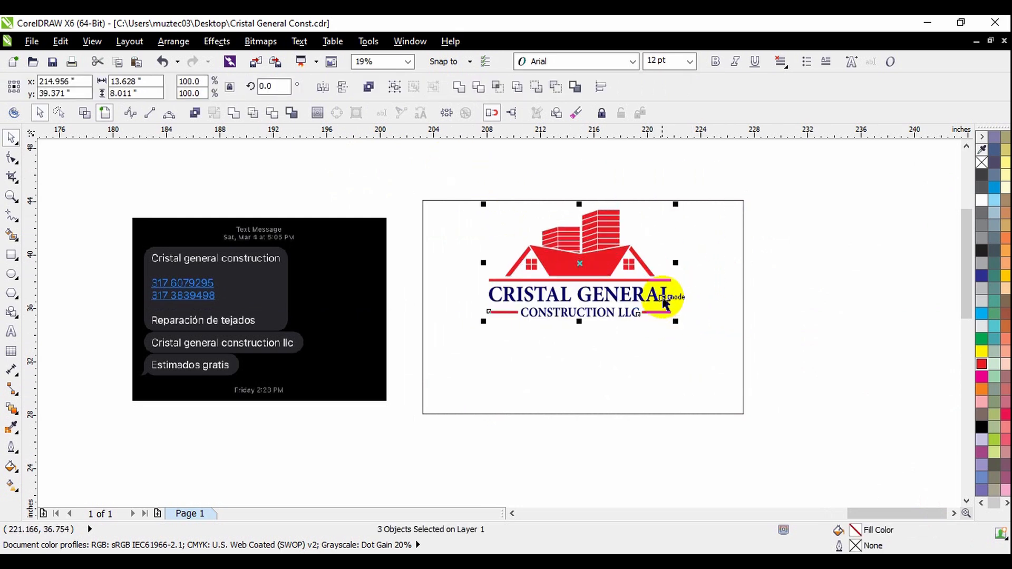
pyautogui.press('Escape')
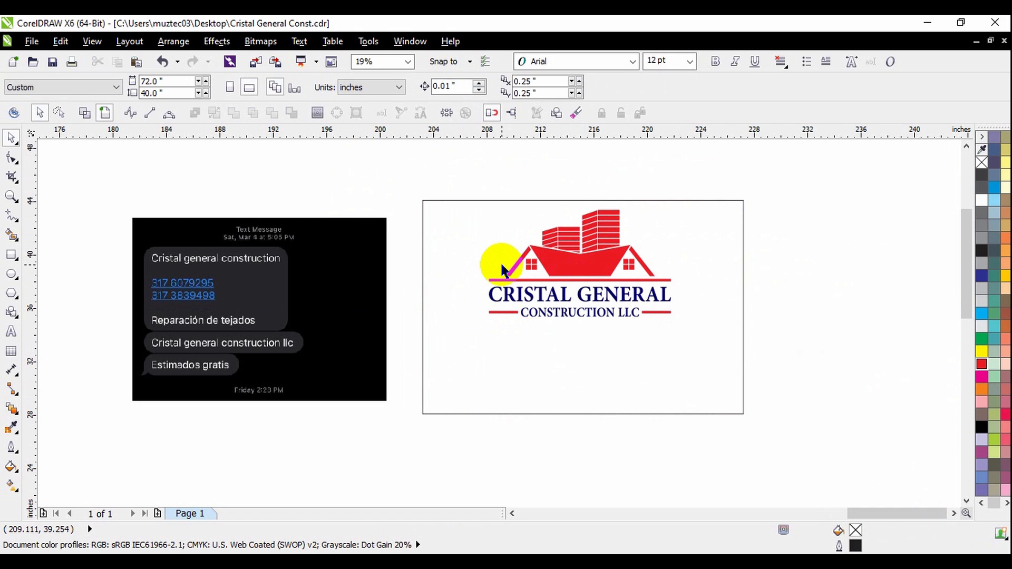
# - Draw a rectangle about 23.4 by 5.8 in below the logo and centre it across the sign's width
pyautogui.click(11, 256)
pyautogui.moveTo(430, 355); pyautogui.dragTo(741, 413)
pyautogui.click(11, 137)
pyautogui.moveTo(585, 372); pyautogui.dragTo(586, 327)
pyautogui.click(802, 338)
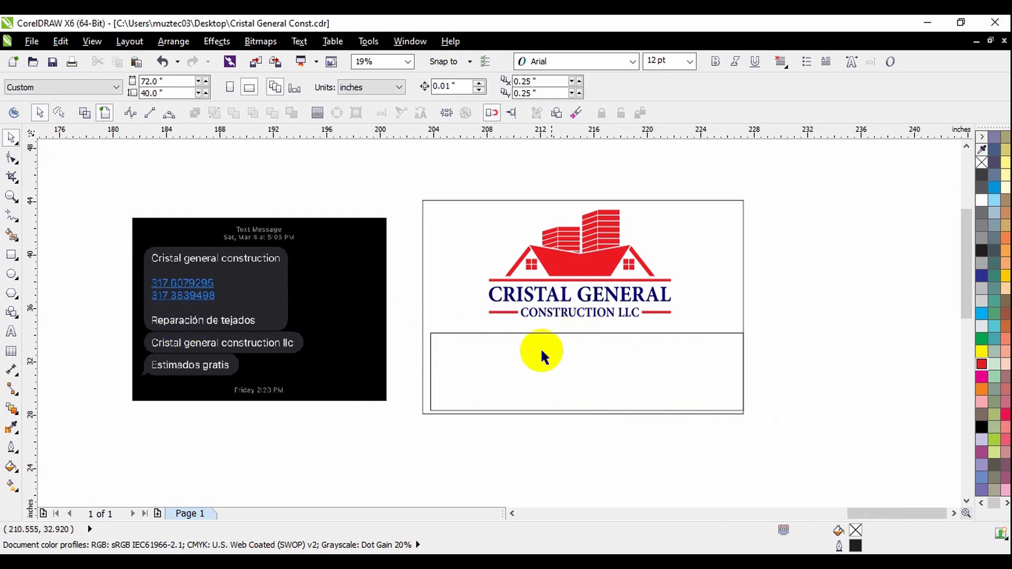
pyautogui.scroll(2, 610, 359)
pyautogui.click(602, 353)
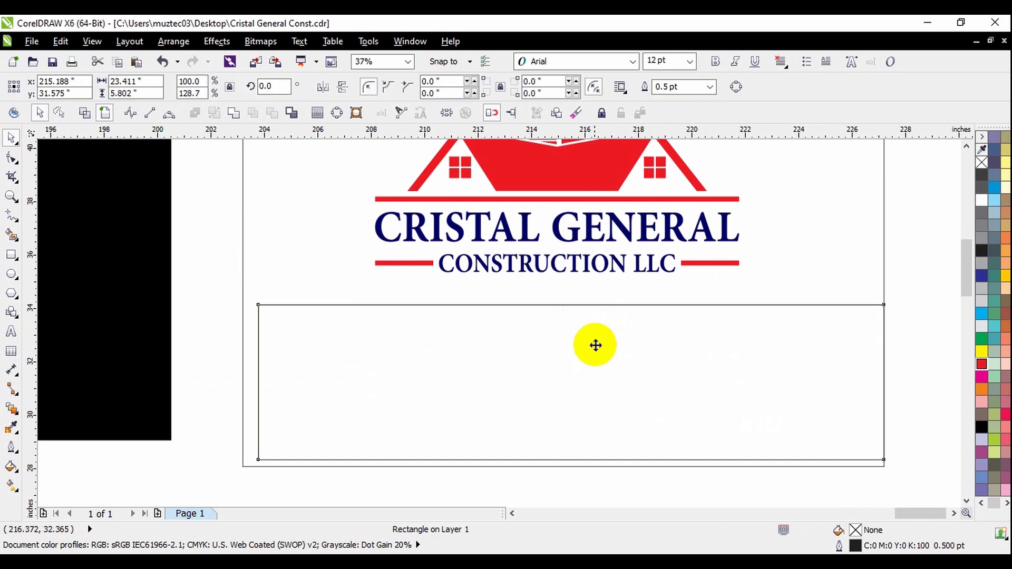
pyautogui.scroll(-2, 594, 343)
pyautogui.click(818, 355)
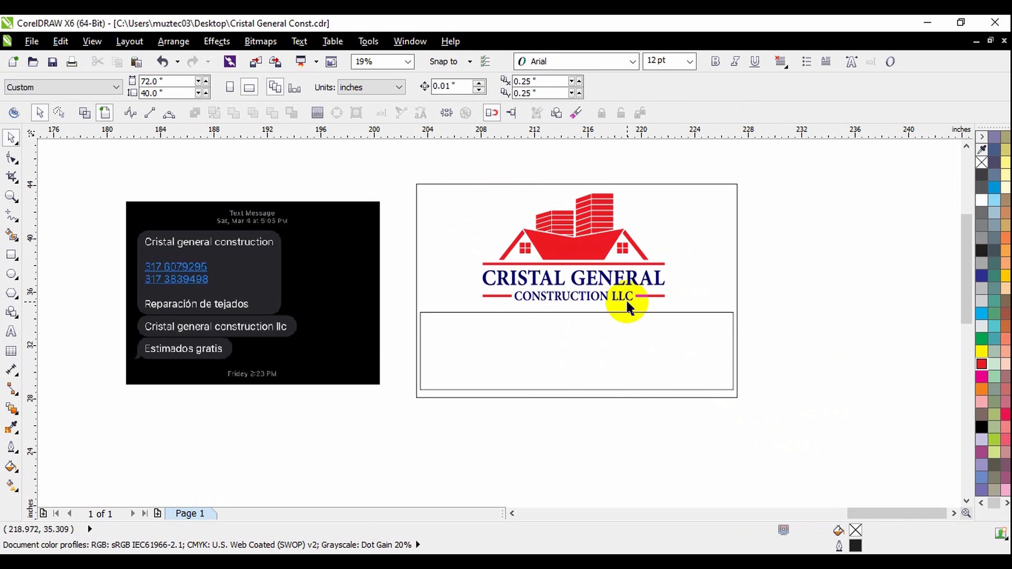
# - Lower the inner rectangle's upper edge so it is about 5.2 in high, and slightly shrink the logo above it
pyautogui.click(637, 337)
pyautogui.scroll(2, 577, 323)
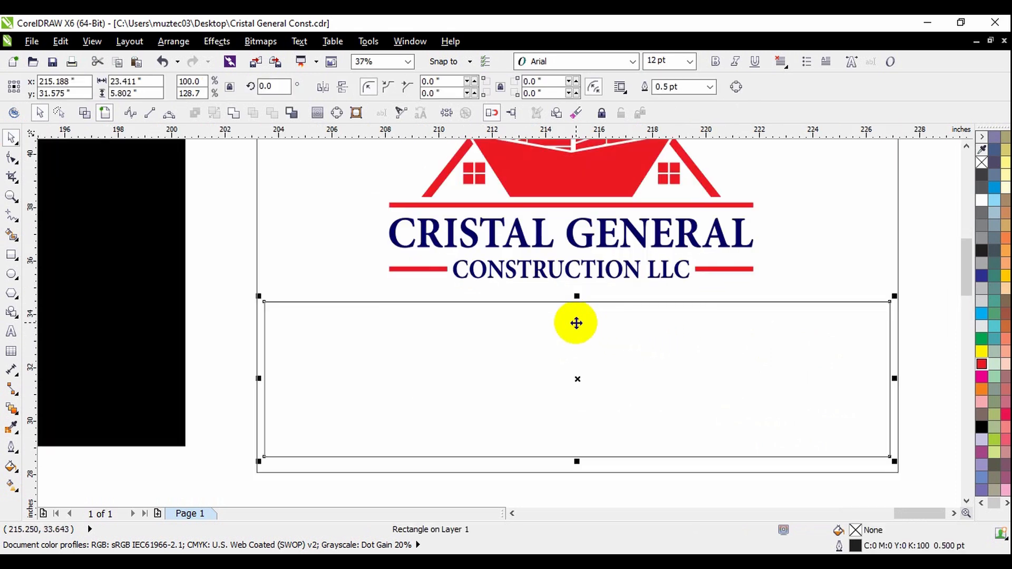
pyautogui.moveTo(577, 301); pyautogui.dragTo(578, 315)
pyautogui.scroll(-1, 561, 323)
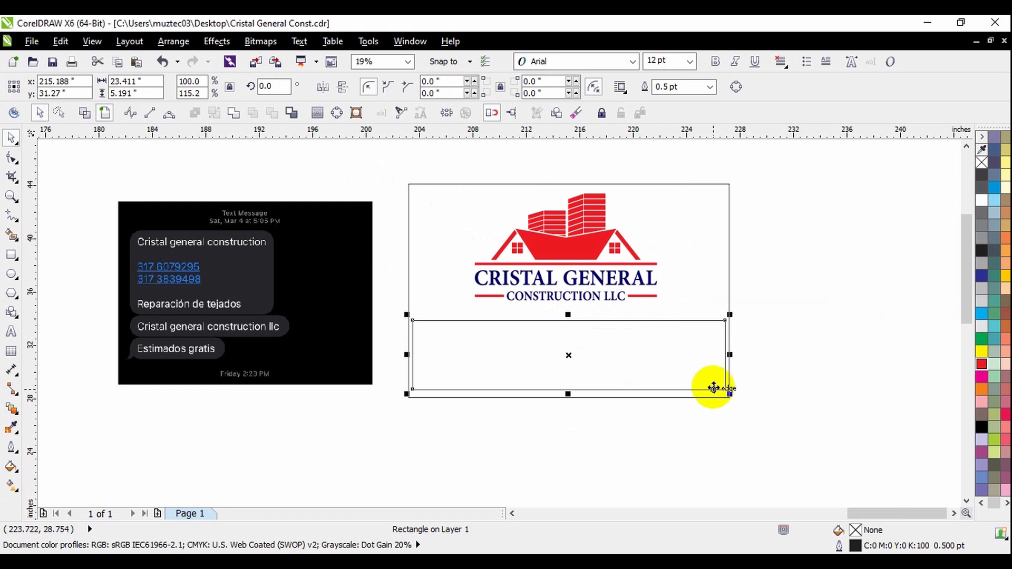
pyautogui.click(767, 354)
pyautogui.moveTo(451, 158); pyautogui.dragTo(708, 312)
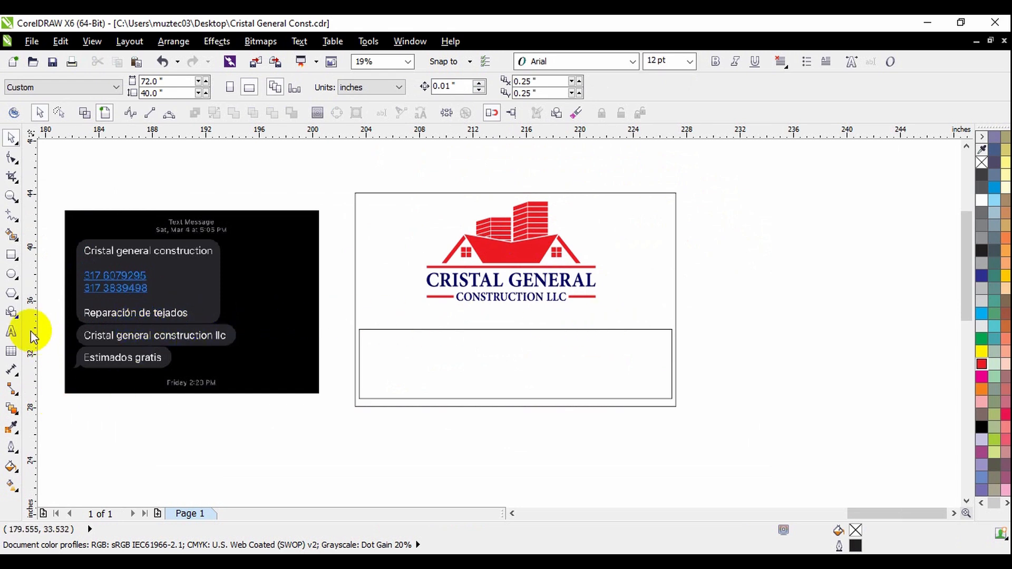
# - Add the text "FREE ESTIMATES" in the empty space beside the sign
pyautogui.click(12, 333)
pyautogui.click(711, 308)
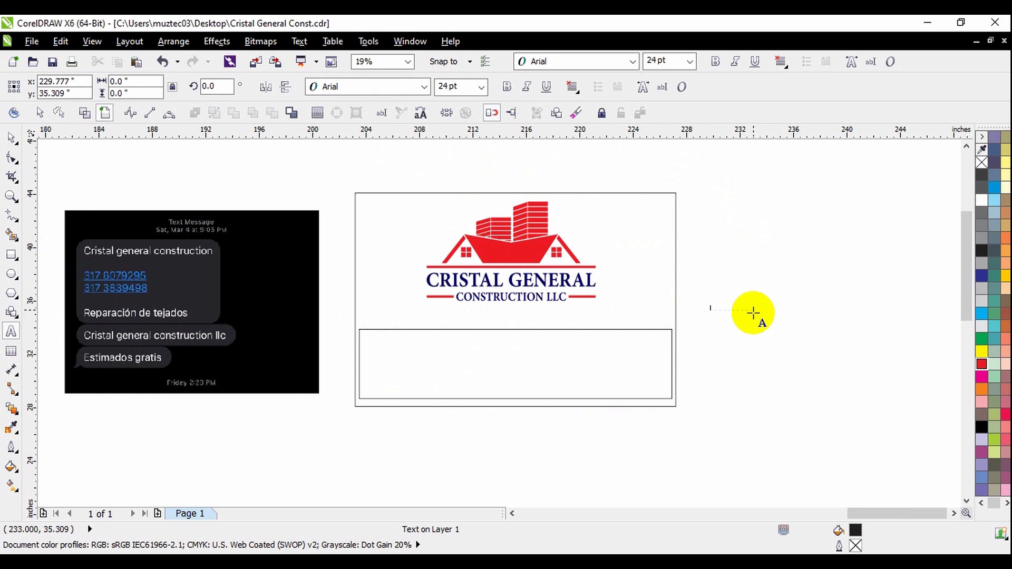
pyautogui.write('FREE ESTIMATES')
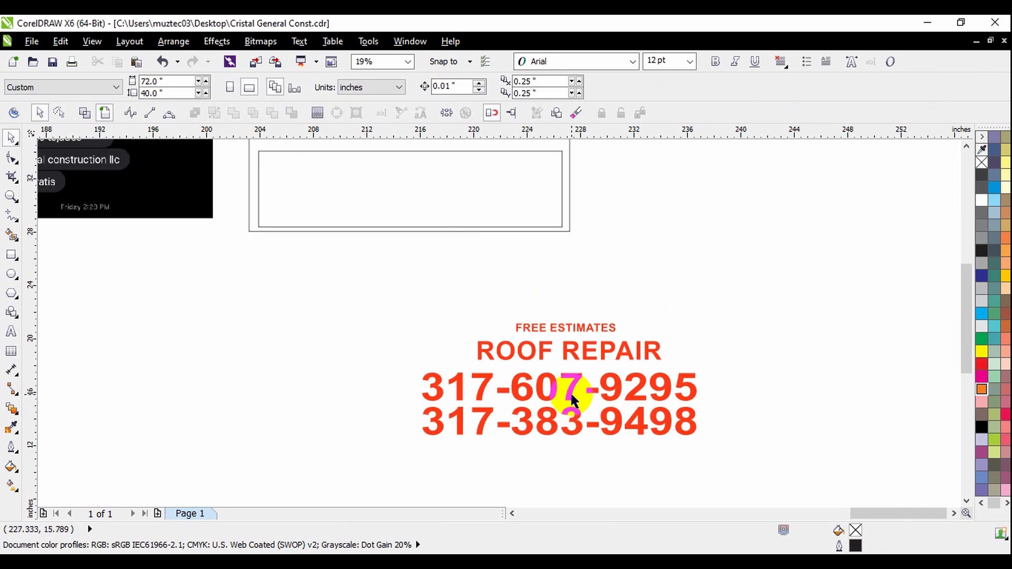
# - Move the two phone-number lines just below the sign, separate from the FREE ESTIMATES and ROOF REPAIR text
pyautogui.click(581, 404)
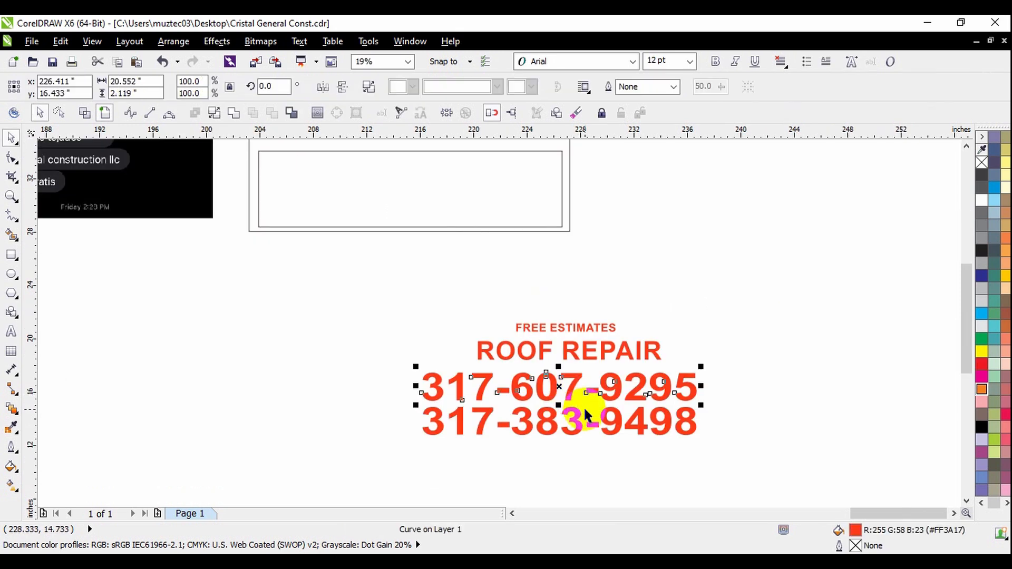
pyautogui.click(649, 357)
pyautogui.click(703, 362)
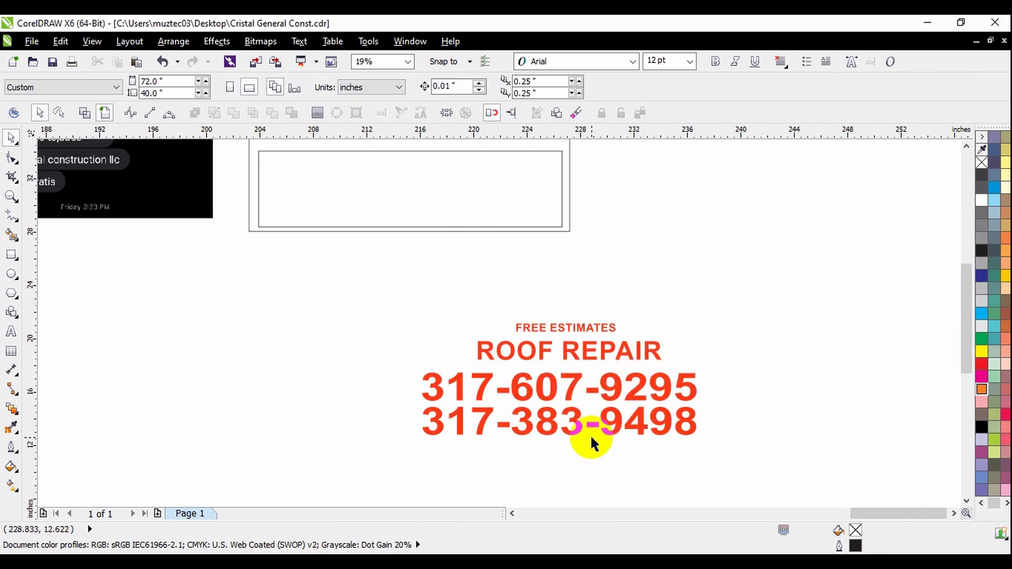
pyautogui.scroll(-1, 589, 432)
pyautogui.scroll(1, 587, 432)
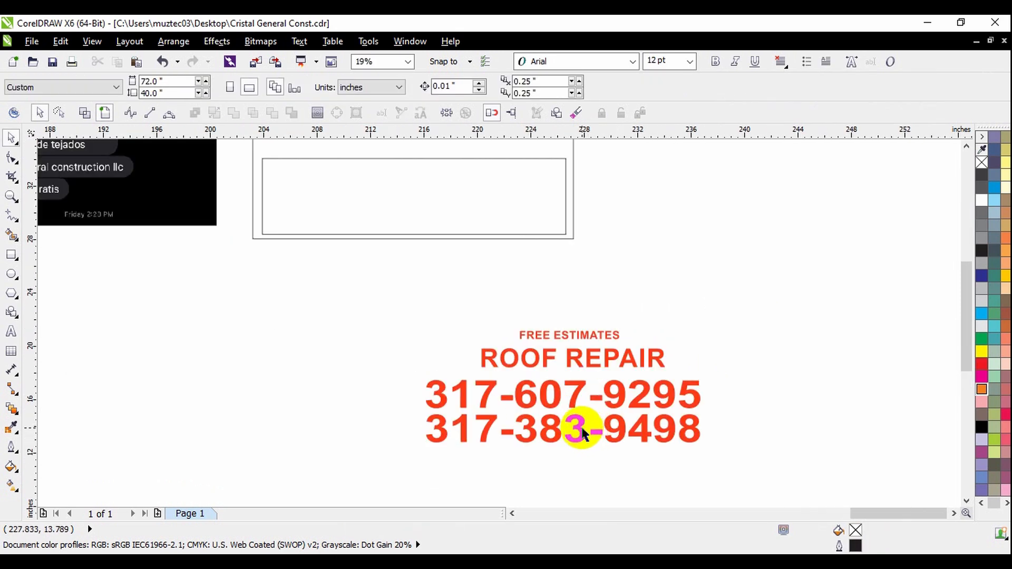
pyautogui.click(561, 399)
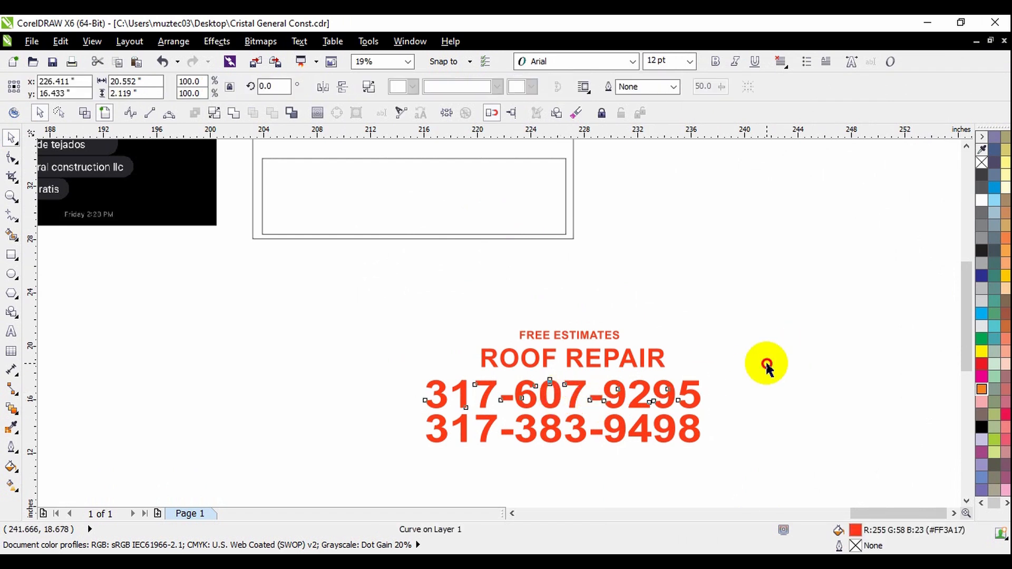
pyautogui.click(767, 364)
pyautogui.scroll(-1, 418, 395)
# - Fill the 24 by 16 inch sign rectangle with 20% black
pyautogui.click(564, 264)
pyautogui.scroll(1, 533, 244)
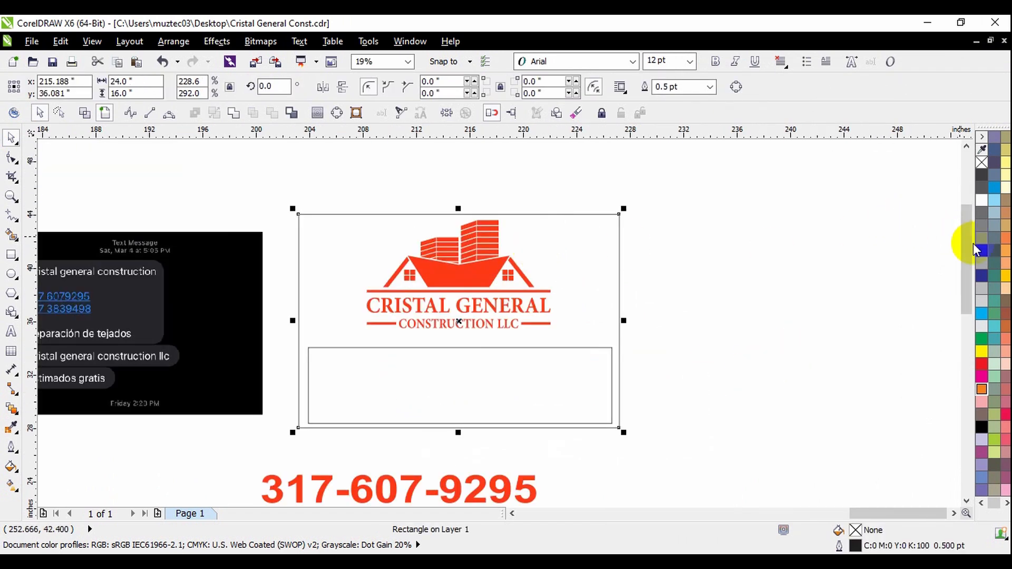
pyautogui.click(980, 306)
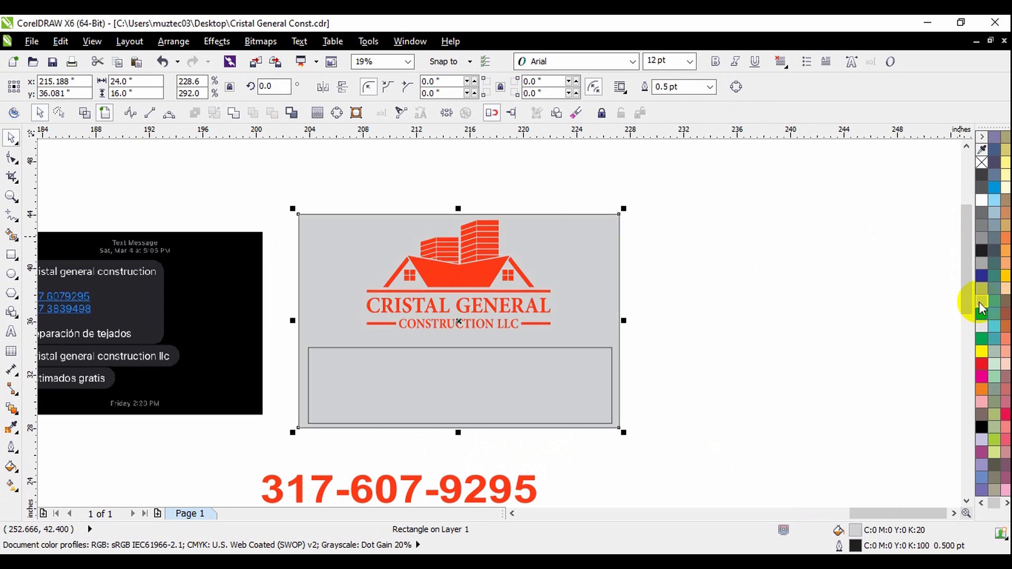
pyautogui.click(763, 291)
# - Move the two phone-number lines into the inner rectangle of the sign and center them there
pyautogui.scroll(-1, 535, 253)
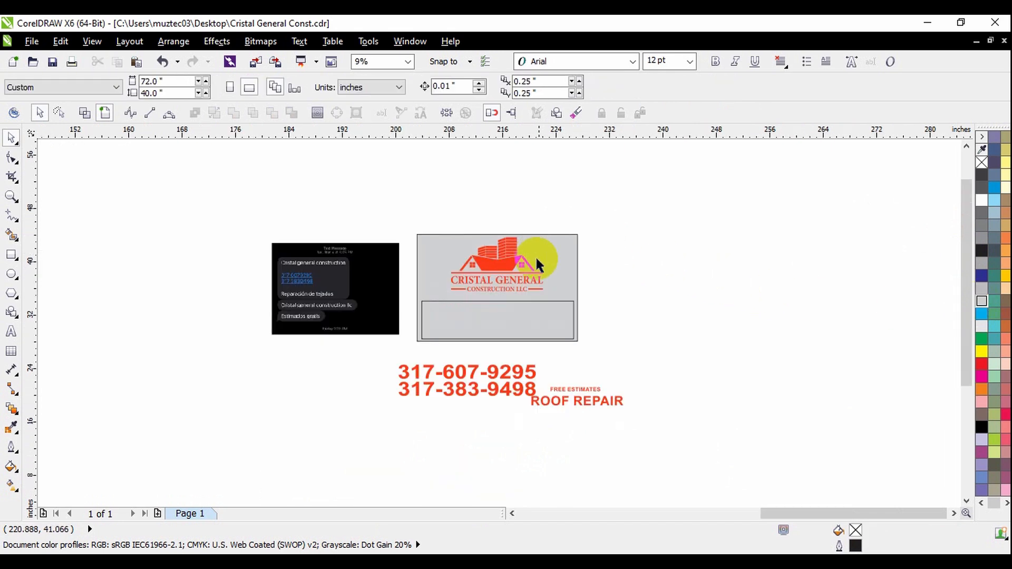
pyautogui.scroll(1, 554, 274)
pyautogui.click(576, 298)
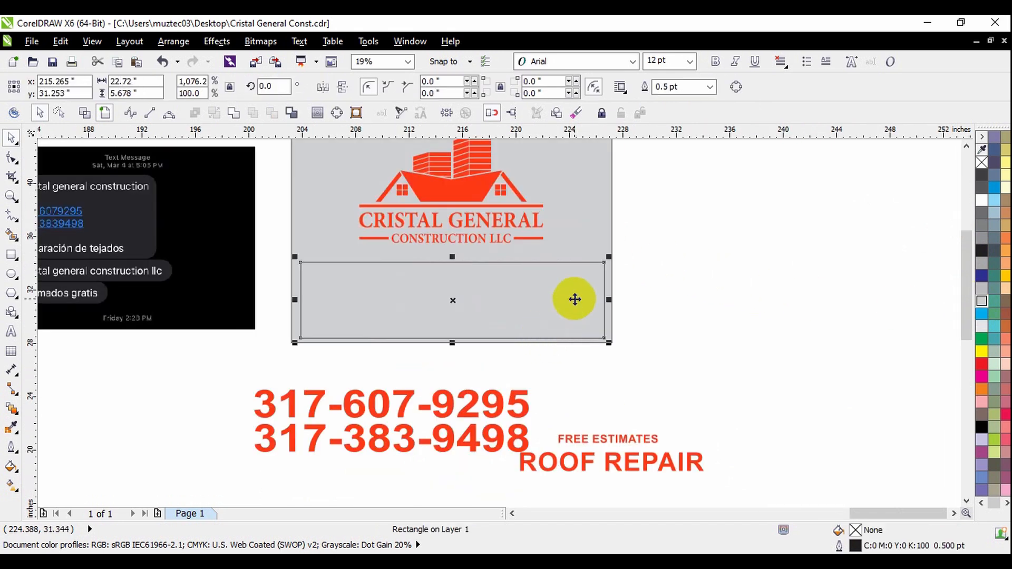
pyautogui.click(712, 298)
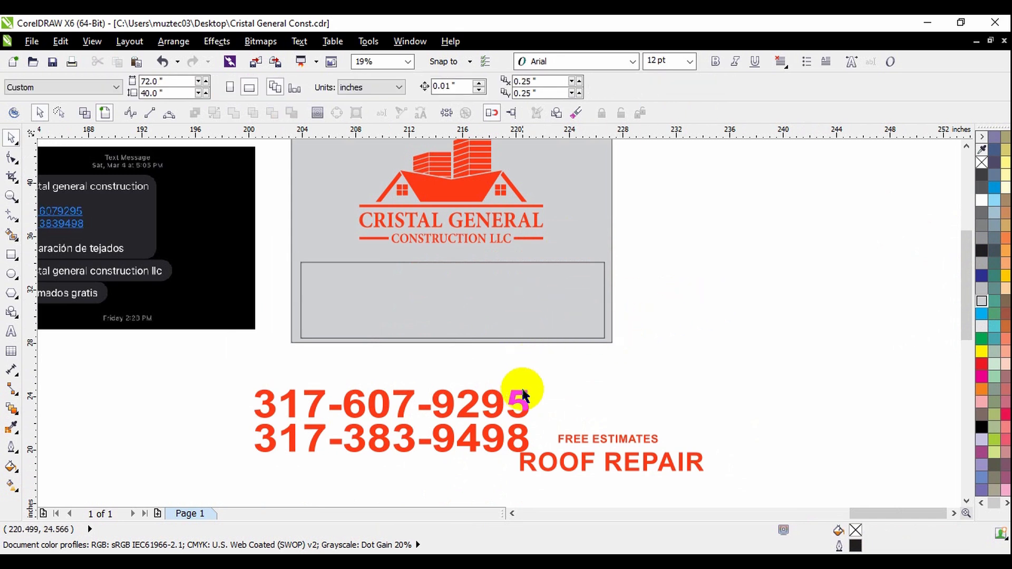
pyautogui.moveTo(201, 373); pyautogui.dragTo(581, 315)
# - Bring the two phone-number lines in front of the gray sign background
pyautogui.click(642, 322)
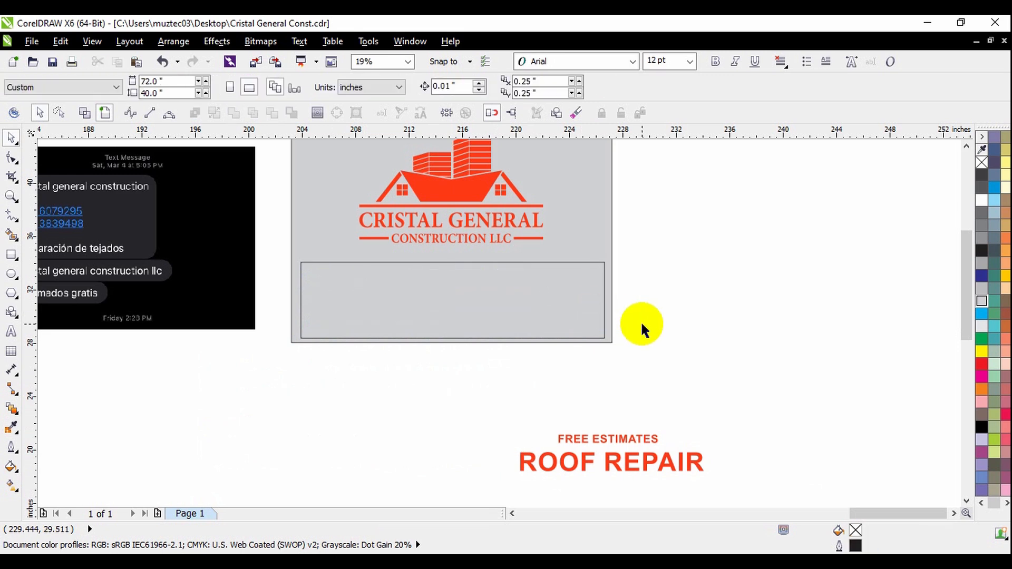
pyautogui.moveTo(299, 366); pyautogui.dragTo(599, 239)
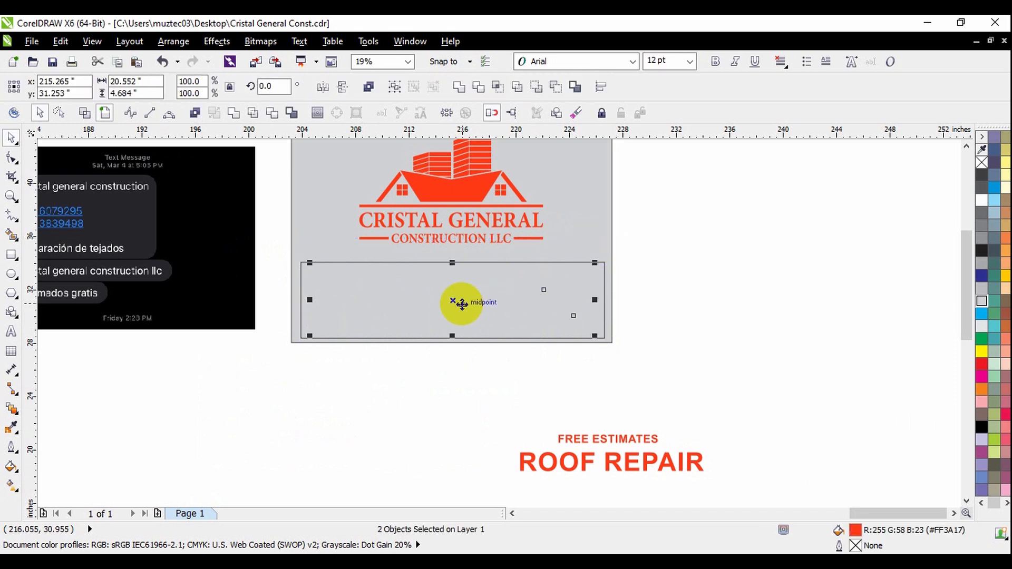
pyautogui.click(14, 112)
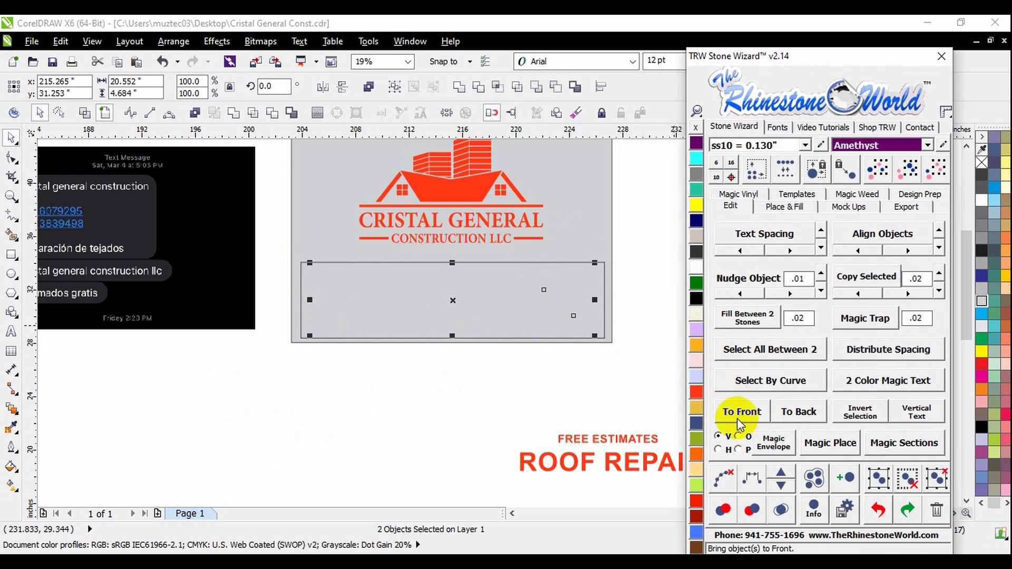
pyautogui.click(737, 414)
pyautogui.click(612, 363)
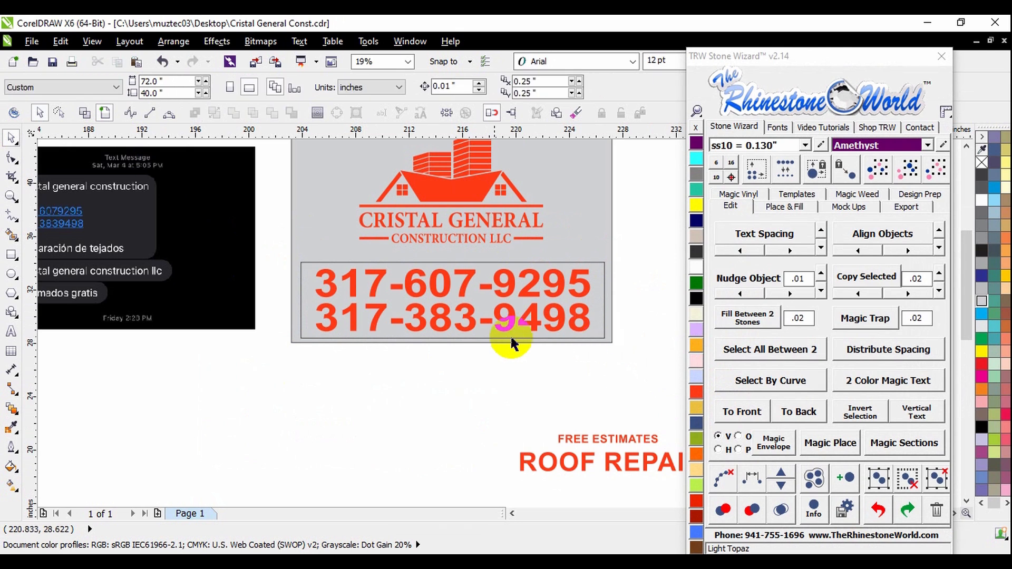
# - Place the FREE ESTIMATES text inside the sign's upper-right corner, aligned near the inner rectangle's right edge
pyautogui.scroll(-1, 611, 442)
pyautogui.moveTo(593, 436); pyautogui.dragTo(583, 289)
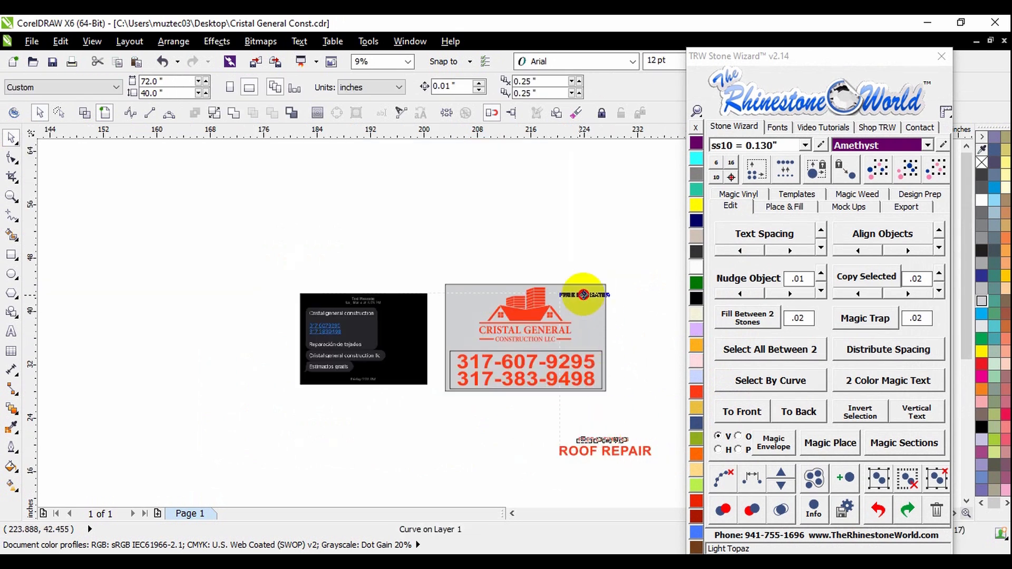
pyautogui.scroll(2, 583, 290)
pyautogui.moveTo(623, 317); pyautogui.dragTo(592, 294)
pyautogui.click(542, 206)
pyautogui.scroll(-1, 543, 205)
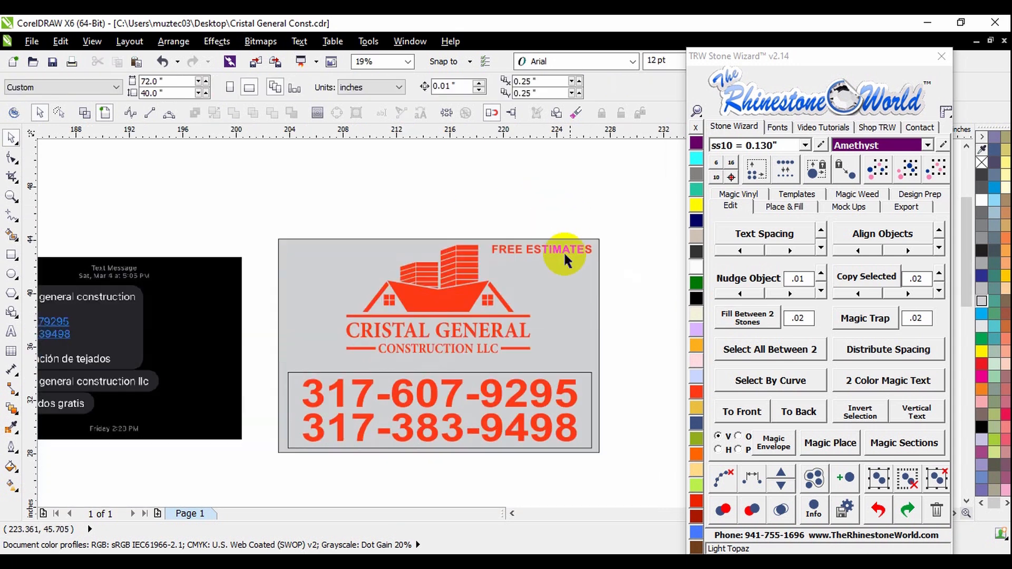
# - Place the ROOF REPAIR text between the logo and the phone-number box, scaled down to about 11.2 in wide
pyautogui.scroll(1, 543, 374)
pyautogui.moveTo(556, 499); pyautogui.dragTo(409, 289)
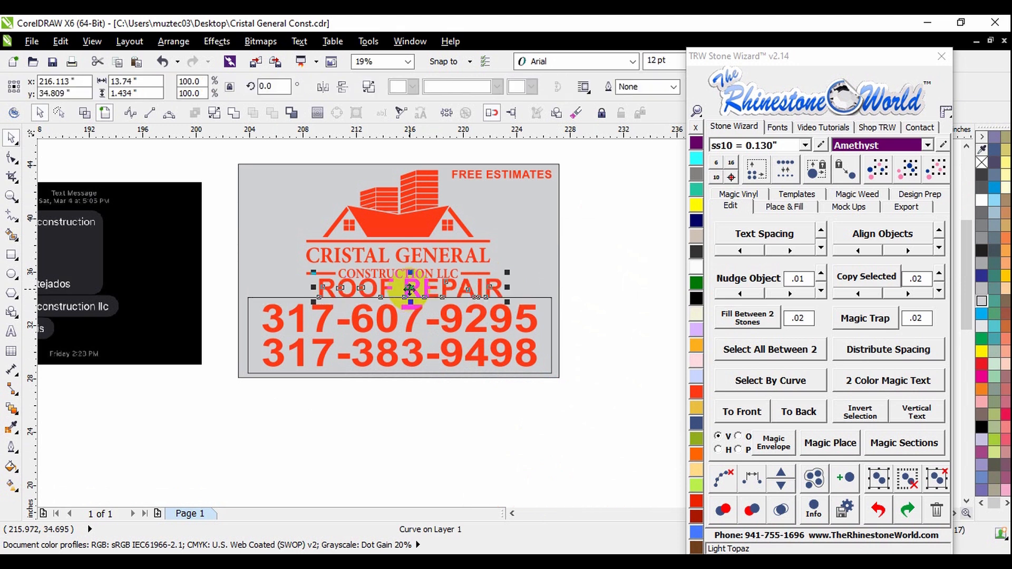
pyautogui.scroll(1, 396, 288)
pyautogui.scroll(-1, 395, 289)
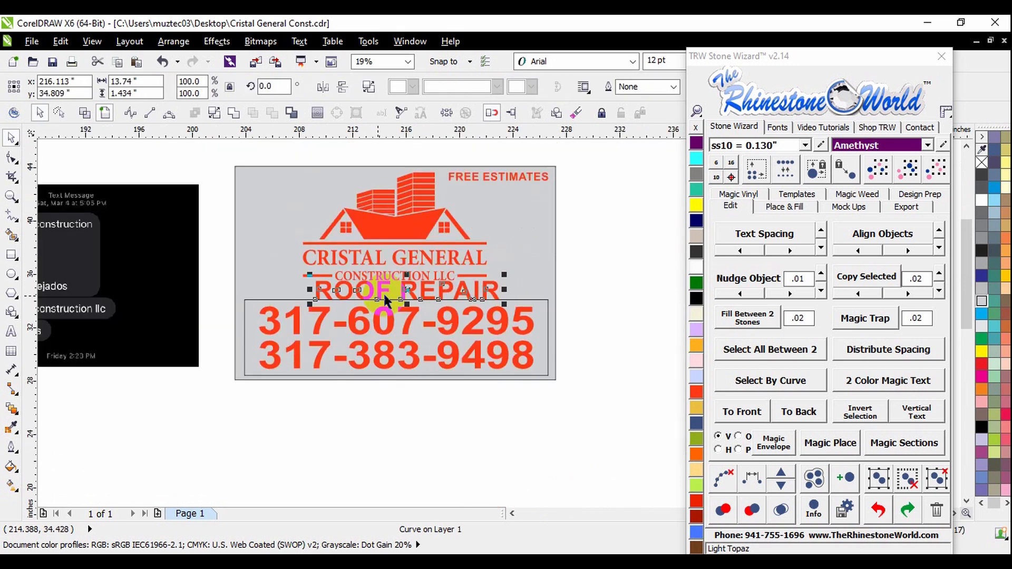
pyautogui.scroll(1, 472, 282)
pyautogui.moveTo(533, 275); pyautogui.dragTo(464, 282)
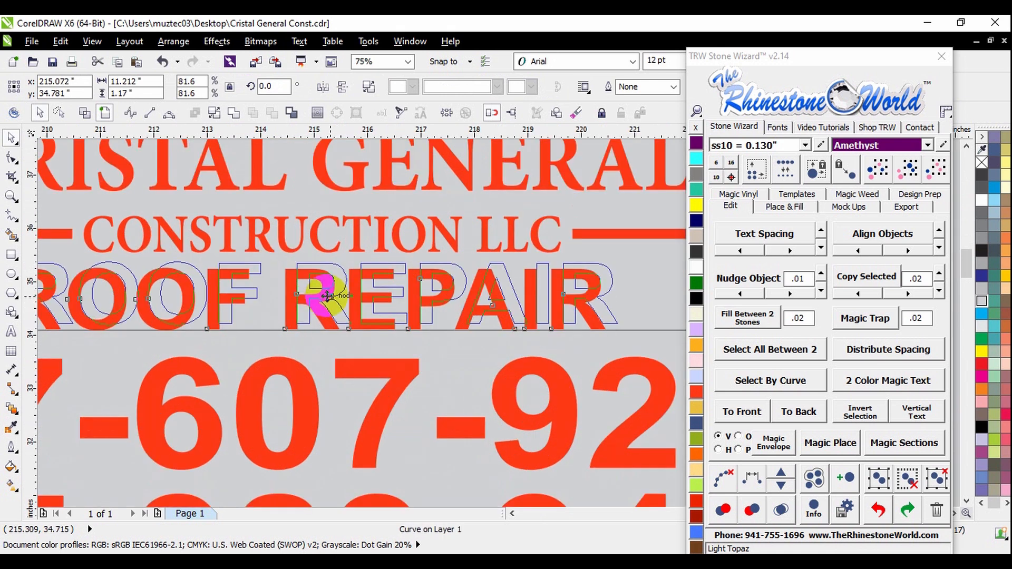
pyautogui.scroll(-5, 314, 301)
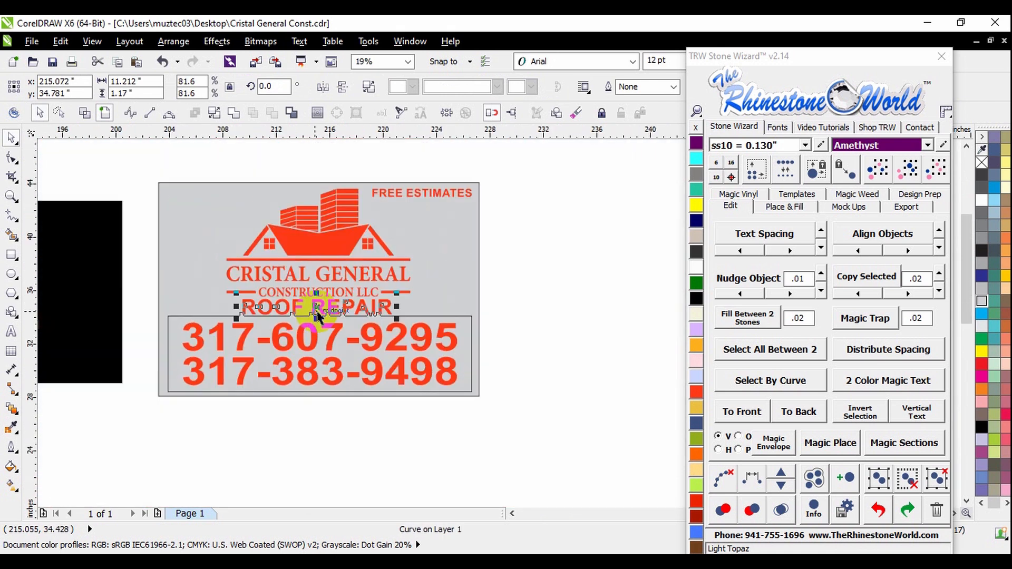
# - Shrink the logo with its company name proportionally to about 12.7 in wide
pyautogui.click(233, 174)
pyautogui.moveTo(220, 161); pyautogui.dragTo(444, 296)
pyautogui.moveTo(417, 185); pyautogui.dragTo(403, 197)
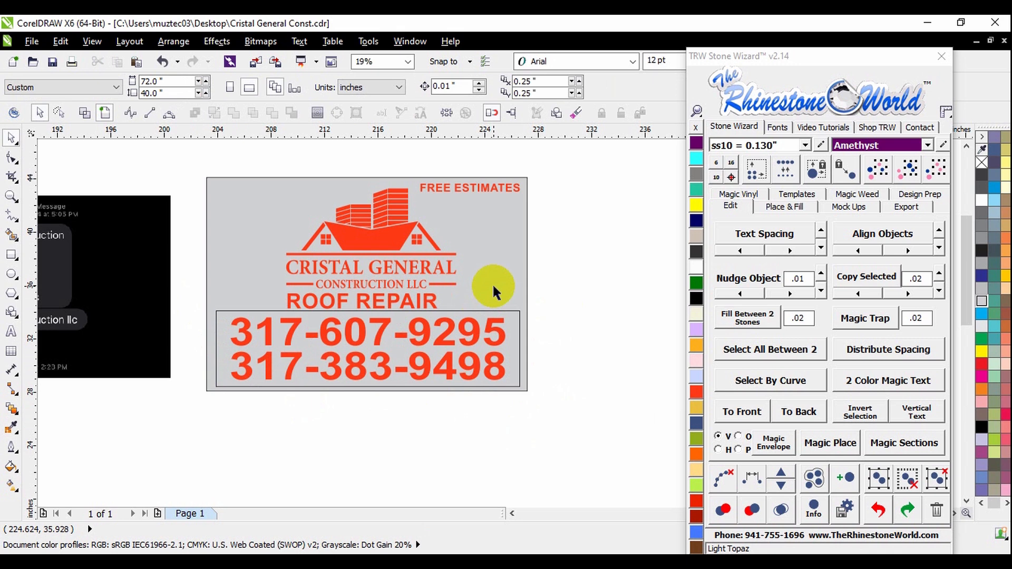
pyautogui.click(493, 287)
pyautogui.click(553, 275)
pyautogui.click(484, 283)
pyautogui.moveTo(176, 298); pyautogui.dragTo(565, 424)
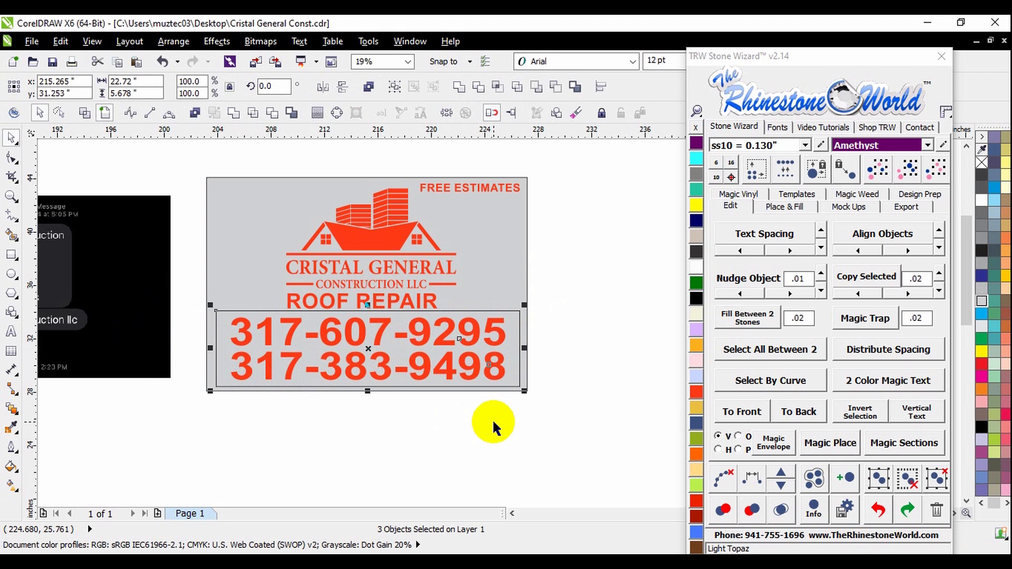
pyautogui.click(410, 350)
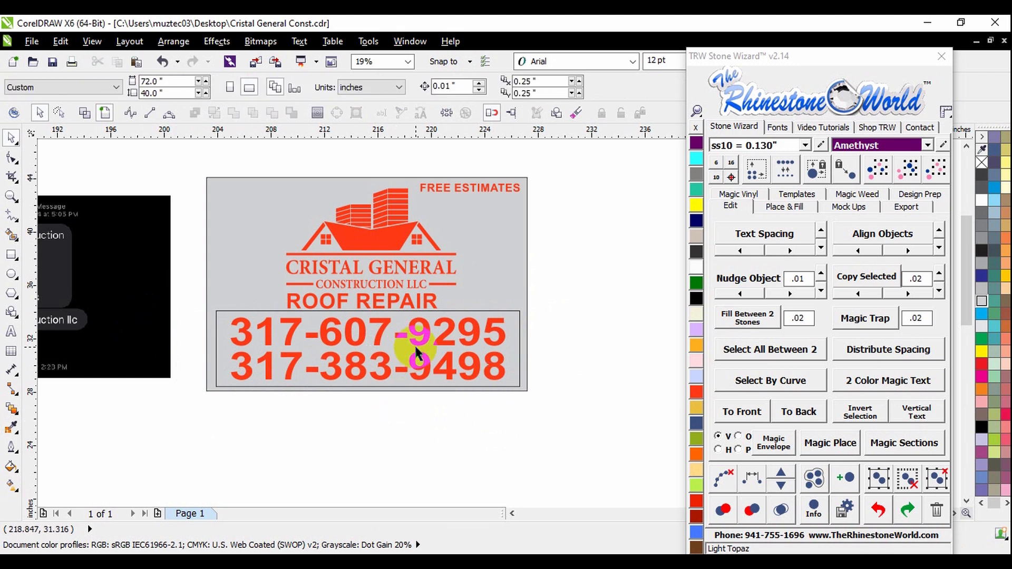
pyautogui.click(542, 343)
pyautogui.moveTo(199, 300); pyautogui.dragTo(599, 438)
# - Center the ROOF REPAIR text horizontally on the gray sign rectangle
pyautogui.scroll(2, 393, 314)
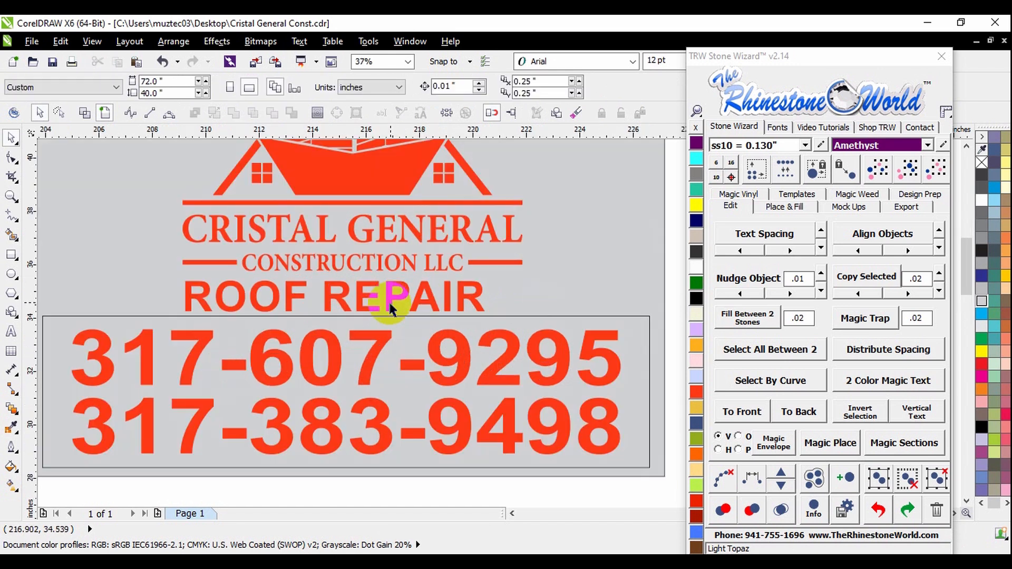
pyautogui.click(391, 294)
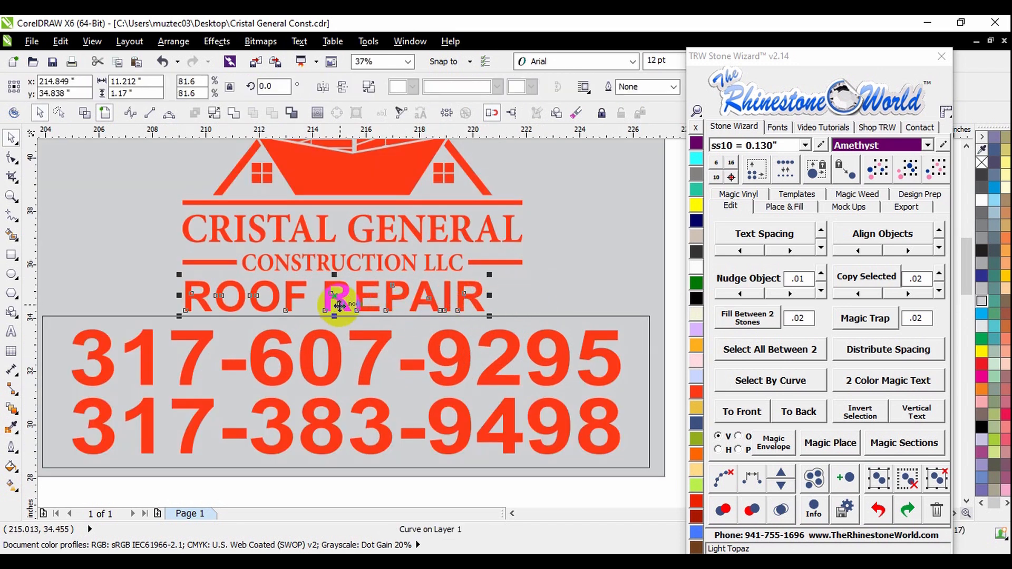
pyautogui.keyDown('shift'); pyautogui.click(565, 281); pyautogui.keyUp('shift')
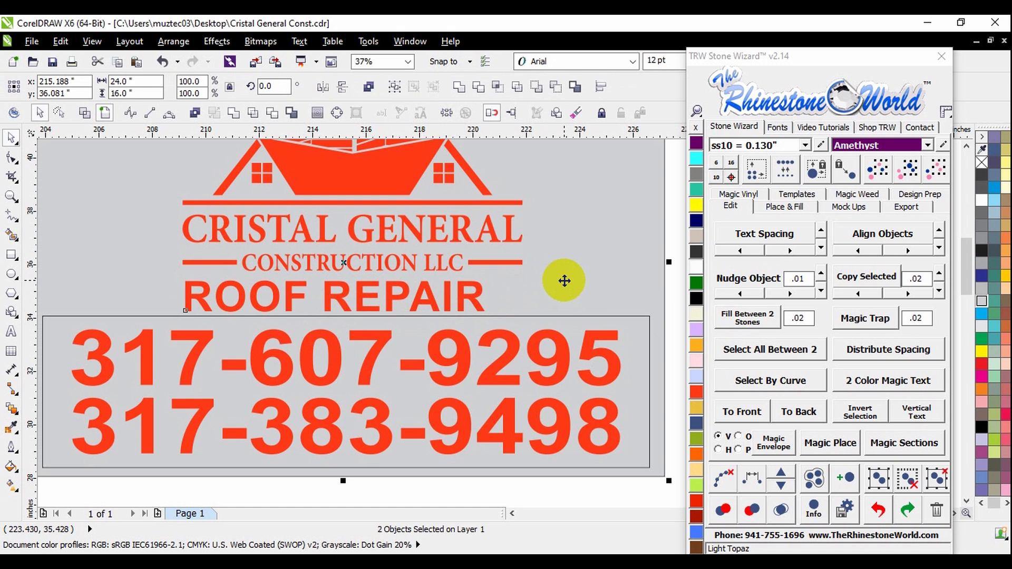
pyautogui.press('c')
pyautogui.scroll(-2, 304, 340)
pyautogui.click(543, 316)
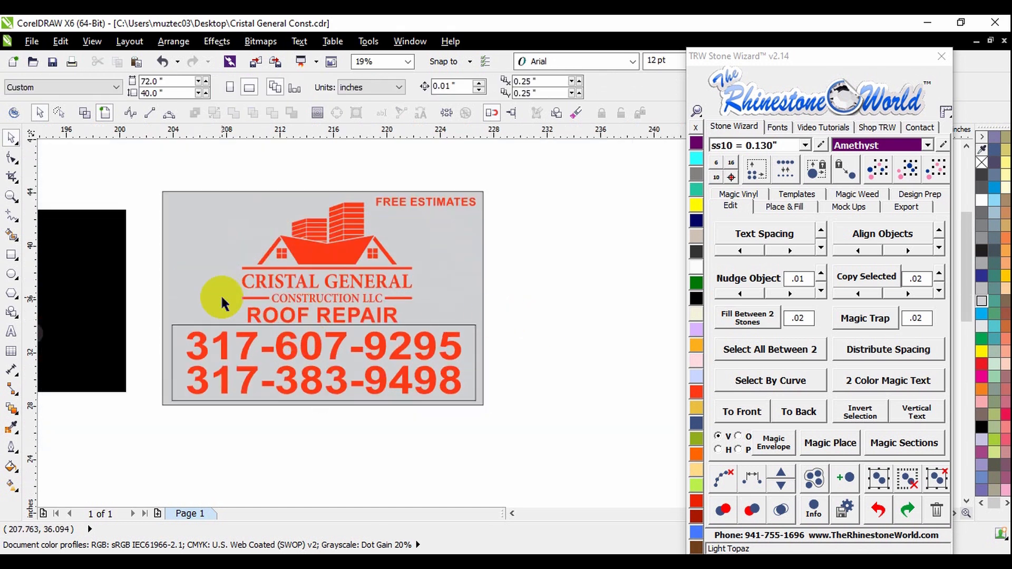
# - Try moving the logo higher on the sign, and undo the move
pyautogui.scroll(2, 219, 294)
pyautogui.scroll(-2, 342, 274)
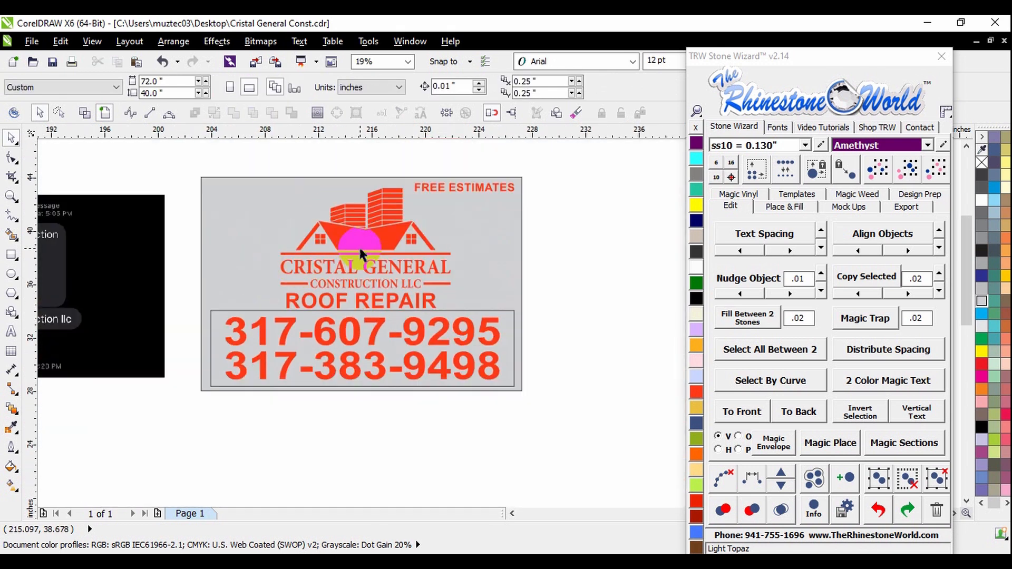
pyautogui.moveTo(361, 249); pyautogui.dragTo(355, 201)
pyautogui.hotkey('ctrl', 'z')
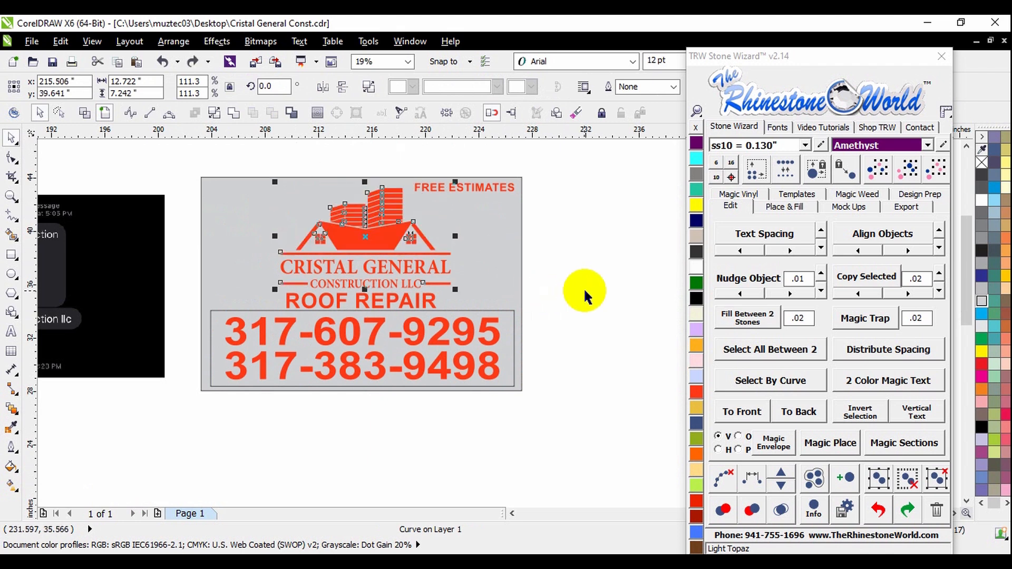
pyautogui.click(585, 286)
# - Close the Stone Wizard and check the left and right edges of the logo's bars and company name with a vertical guideline
pyautogui.click(944, 56)
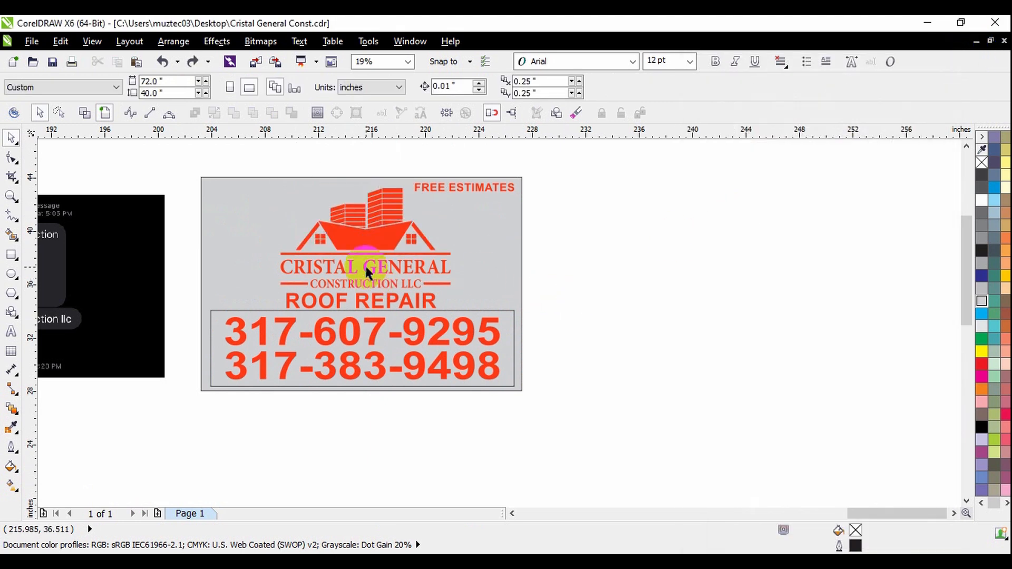
pyautogui.scroll(2, 367, 271)
pyautogui.moveTo(33, 253); pyautogui.dragTo(120, 254)
pyautogui.scroll(5, 190, 258)
pyautogui.moveTo(199, 246); pyautogui.dragTo(875, 297)
pyautogui.scroll(-2, 187, 266)
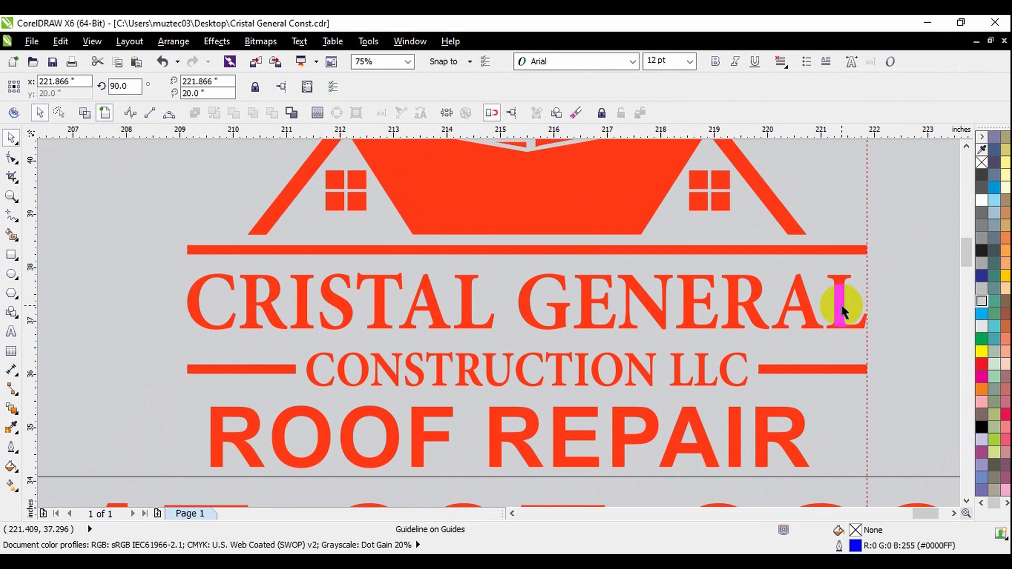
pyautogui.click(520, 268)
pyautogui.scroll(-2, 499, 277)
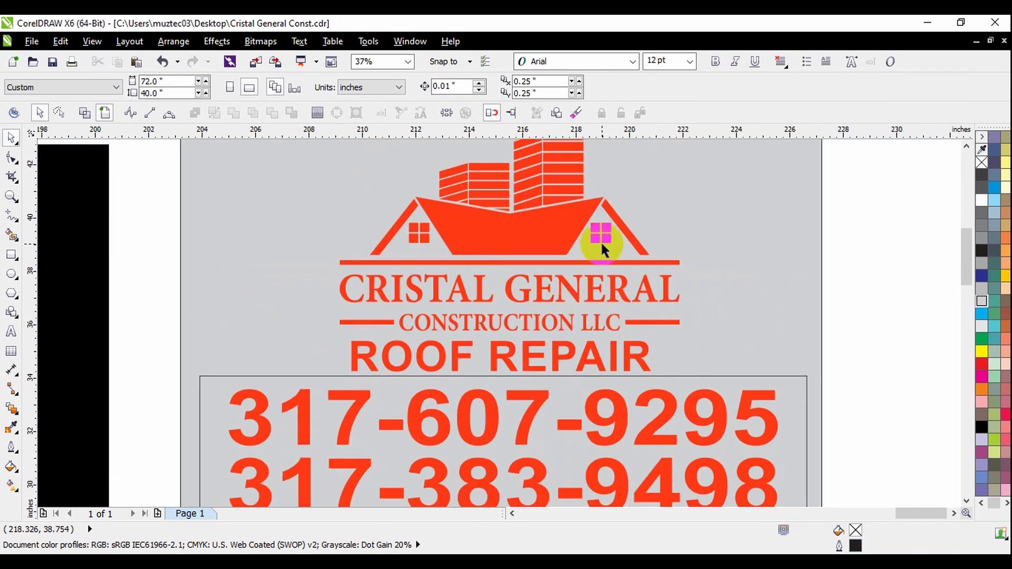
# - Weld the building graphic and the company-name text of the logo into a single curve
pyautogui.scroll(-2, 527, 232)
pyautogui.moveTo(409, 152); pyautogui.dragTo(626, 289)
pyautogui.click(234, 113)
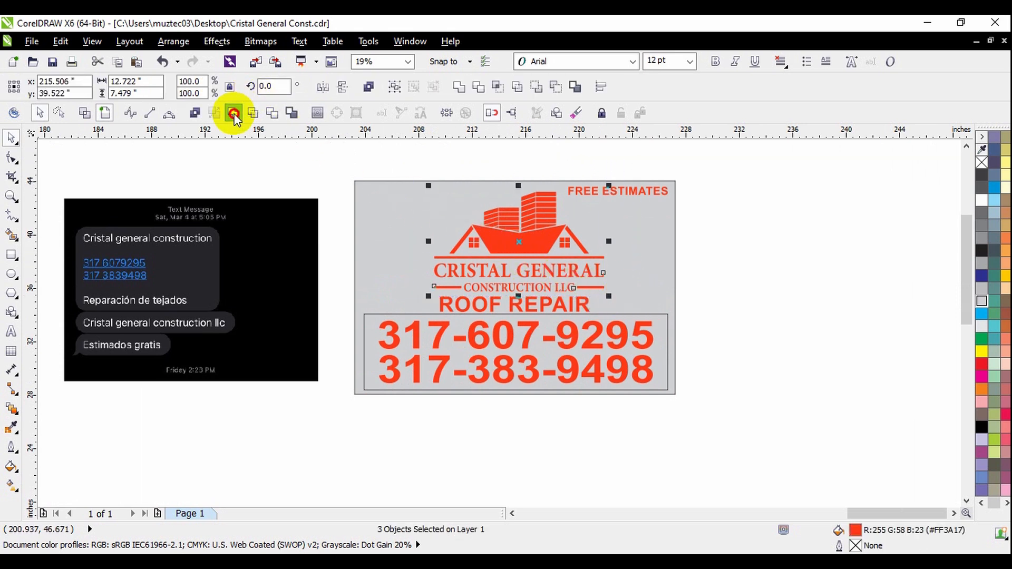
pyautogui.click(755, 280)
pyautogui.scroll(2, 530, 227)
pyautogui.click(530, 227)
pyautogui.scroll(-2, 531, 227)
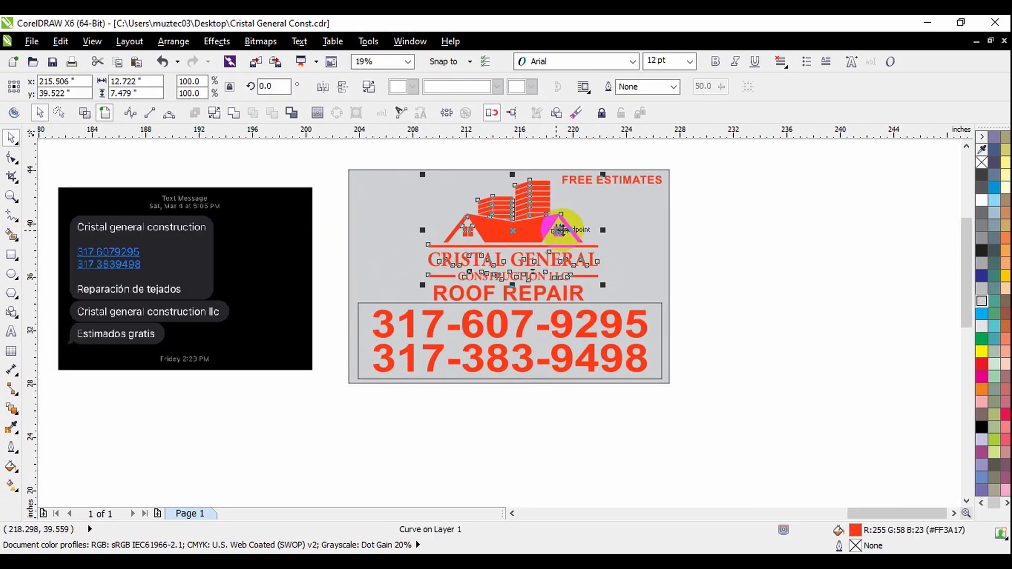
# - Center the welded logo and the ROOF REPAIR text horizontally on the sign rectangle
pyautogui.click(703, 259)
pyautogui.click(533, 227)
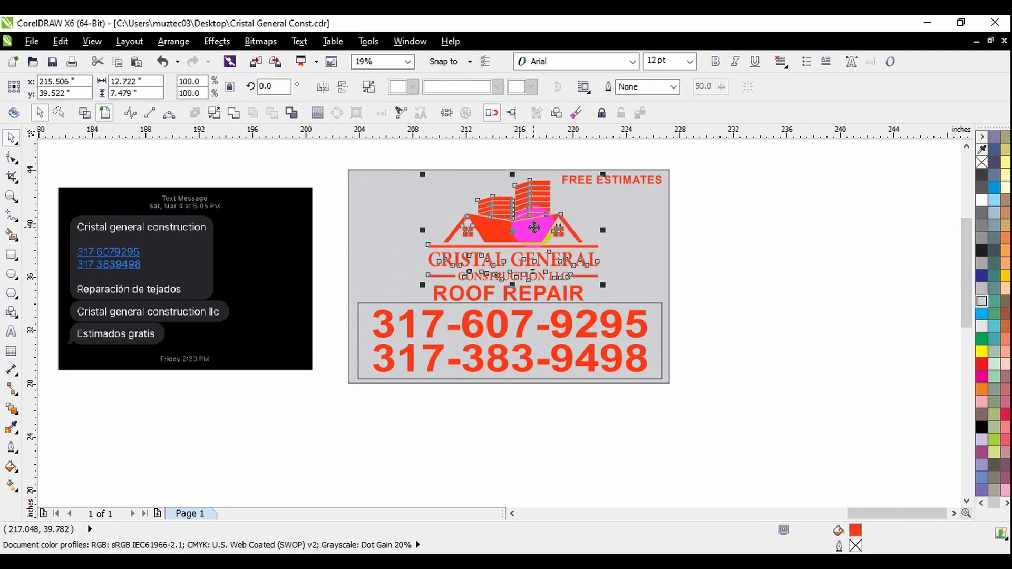
pyautogui.keyDown('shift'); pyautogui.click(634, 252); pyautogui.keyUp('shift')
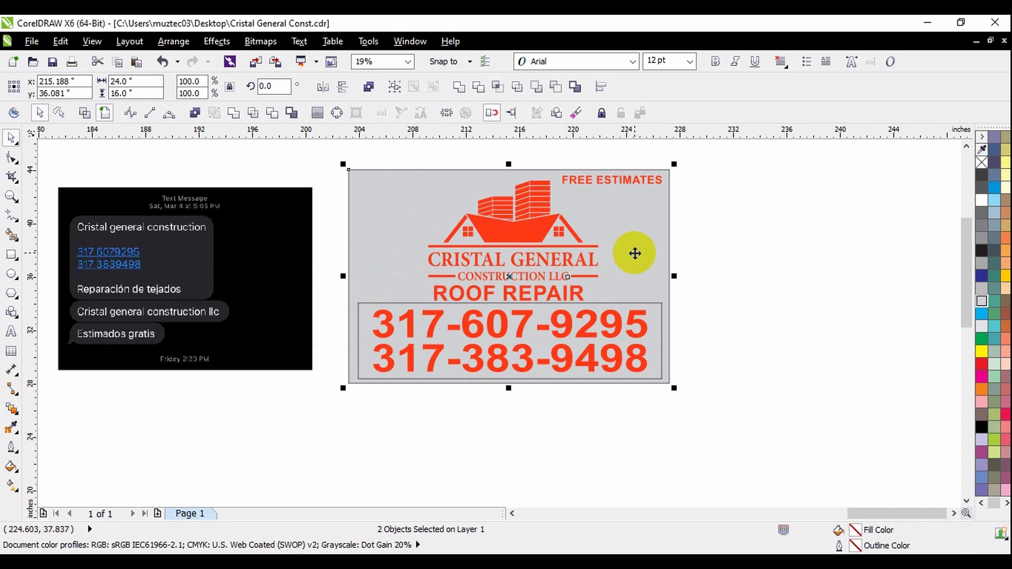
pyautogui.click(710, 271)
pyautogui.moveTo(403, 156); pyautogui.dragTo(623, 324)
pyautogui.keyDown('shift'); pyautogui.click(646, 275); pyautogui.keyUp('shift')
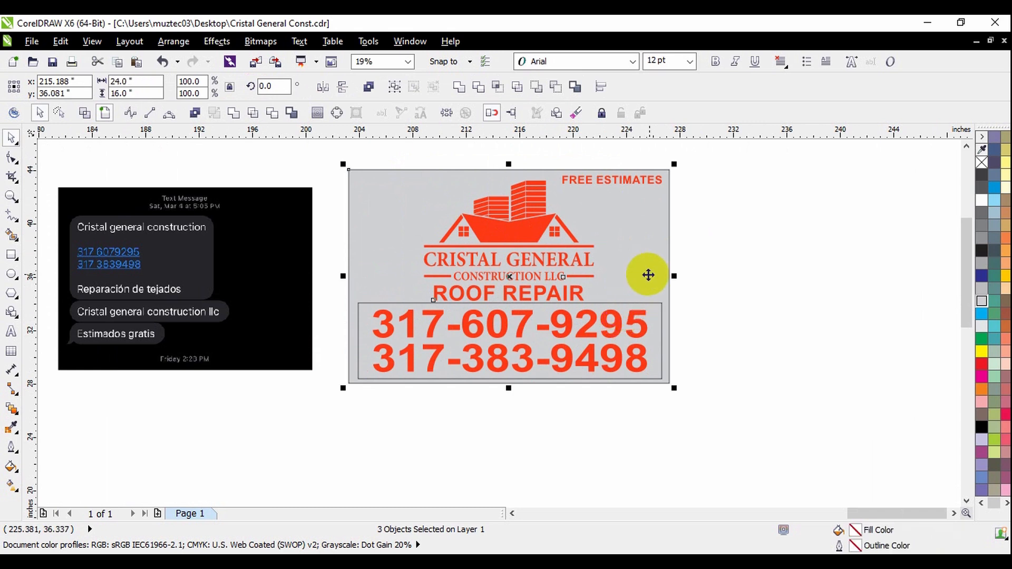
pyautogui.click(713, 298)
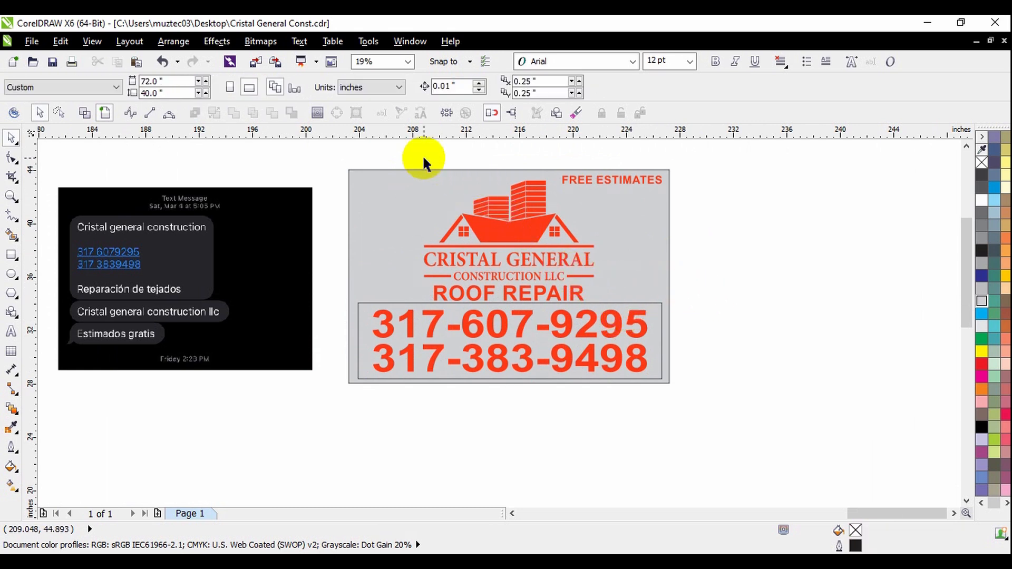
# - Nudge the logo and the ROOF REPAIR text slightly upward, away from the phone-number box
pyautogui.click(488, 228)
pyautogui.scroll(3, 537, 219)
pyautogui.scroll(-3, 522, 253)
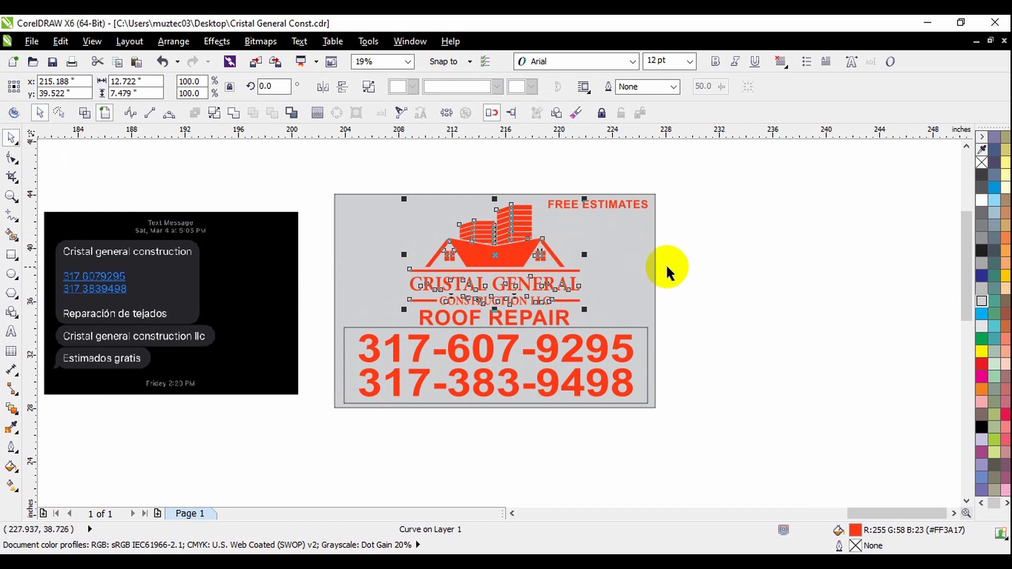
pyautogui.click(703, 274)
pyautogui.scroll(2, 526, 309)
pyautogui.click(526, 323)
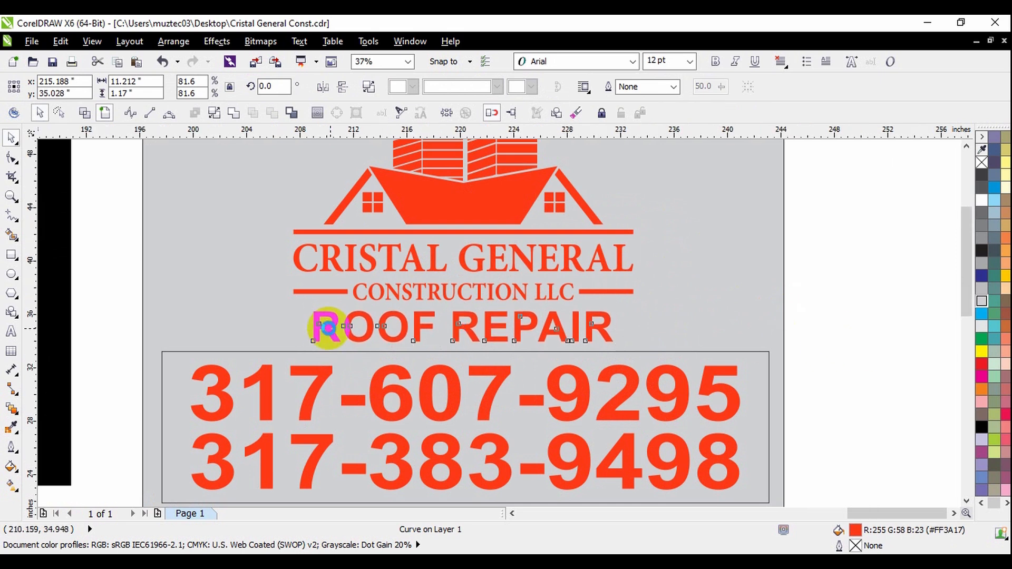
pyautogui.click(643, 305)
# - Duplicate the complete sign, with all its text and graphics, beside the original
pyautogui.scroll(-2, 643, 305)
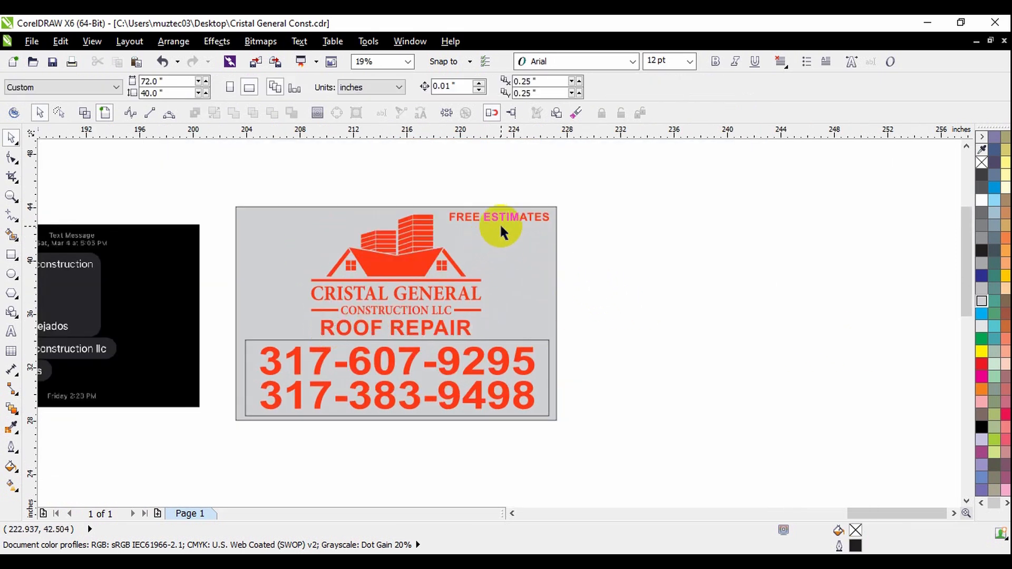
pyautogui.moveTo(270, 232); pyautogui.dragTo(627, 425)
pyautogui.scroll(-2, 473, 313)
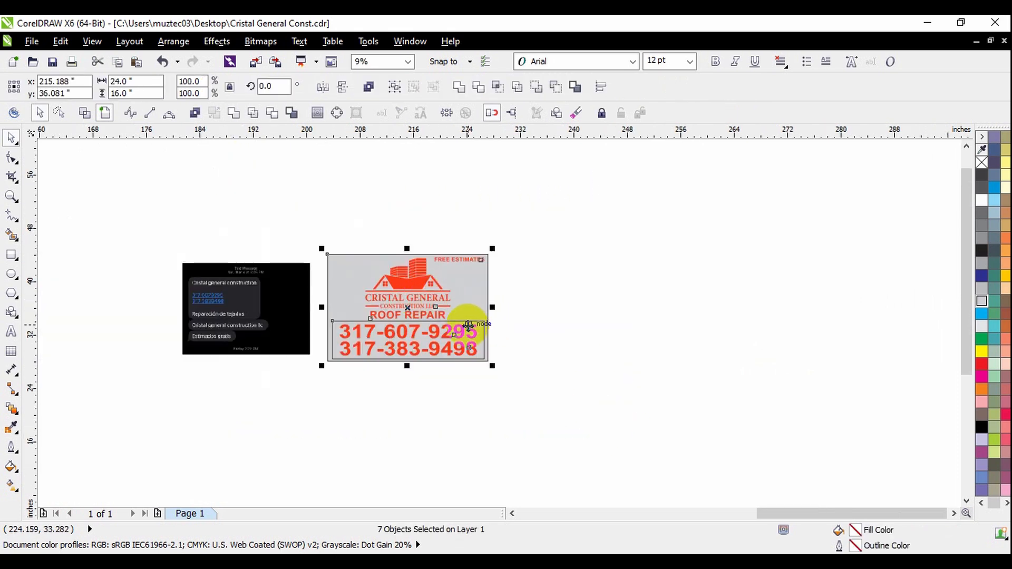
pyautogui.click(685, 339)
pyautogui.scroll(2, 654, 316)
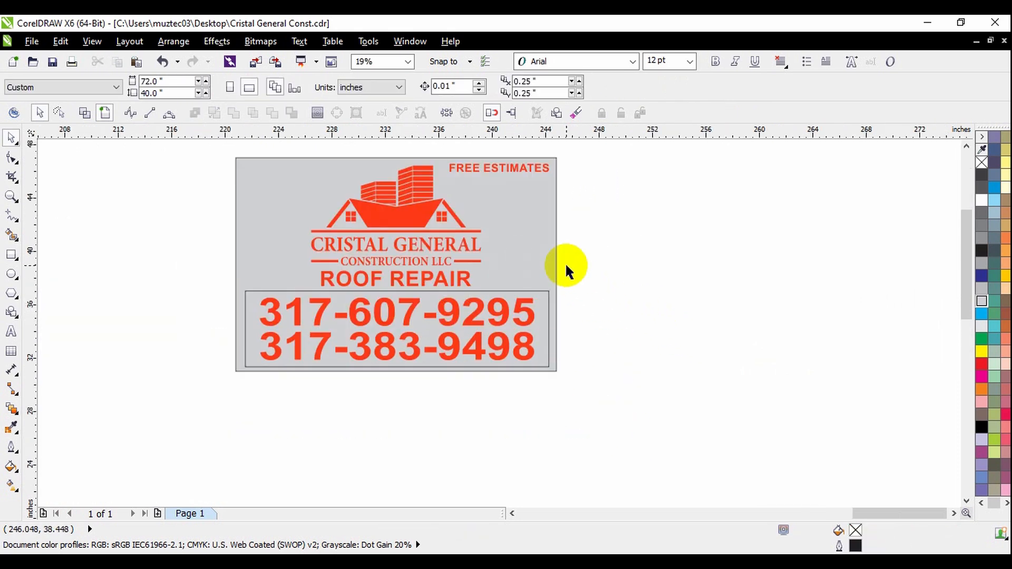
pyautogui.scroll(-2, 566, 267)
pyautogui.moveTo(287, 178); pyautogui.dragTo(560, 353)
pyautogui.moveTo(476, 291); pyautogui.dragTo(646, 290)
pyautogui.click(689, 317)
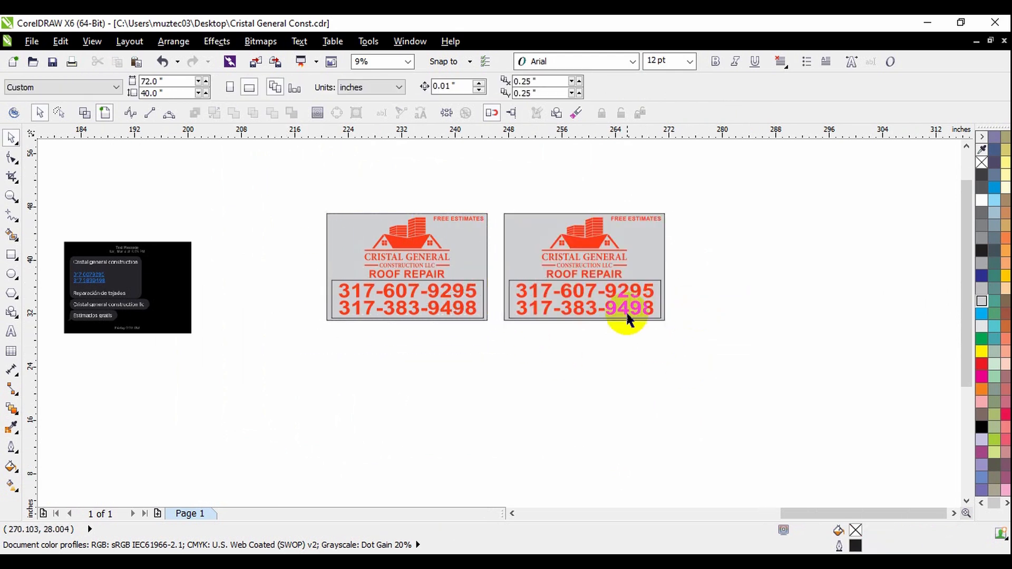
# - Open the Stone Wizard and recolor the original sign's building and company-name logo Cobalt
pyautogui.scroll(2, 477, 235)
pyautogui.click(350, 237)
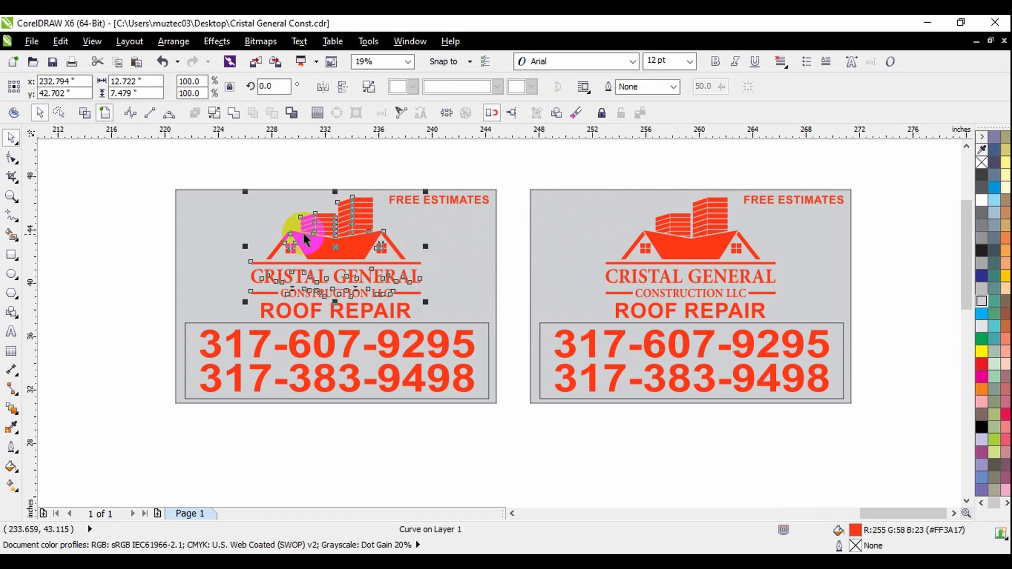
pyautogui.click(14, 113)
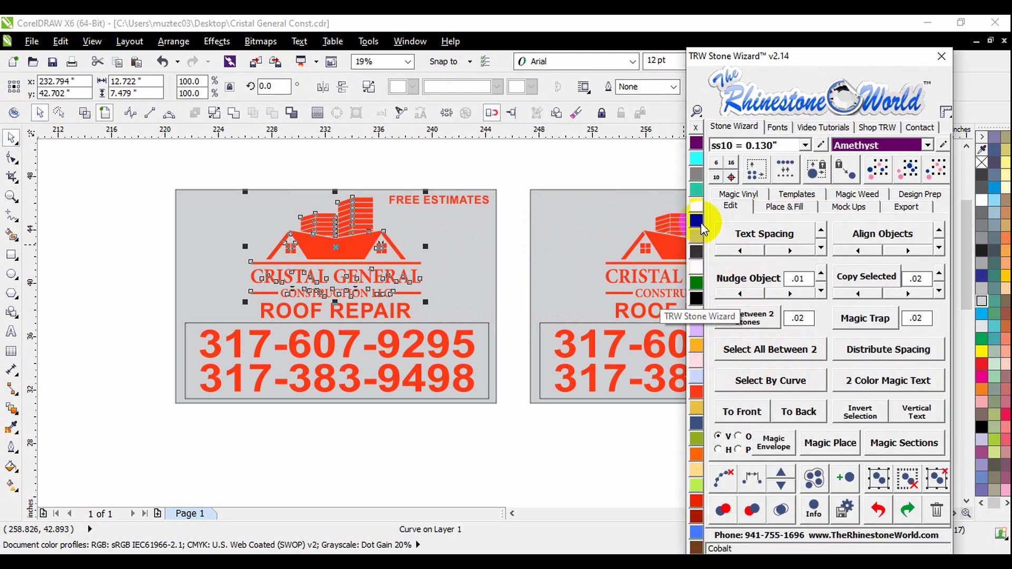
pyautogui.click(696, 221)
pyautogui.click(516, 173)
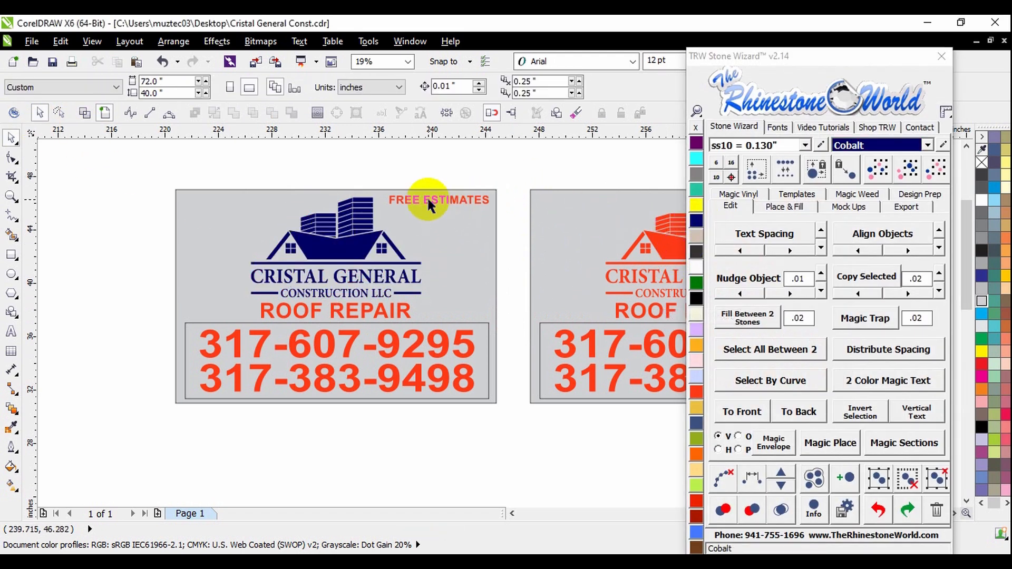
# - Fill the box behind the original sign's phone numbers with Light Siam red
pyautogui.scroll(2, 484, 349)
pyautogui.click(499, 352)
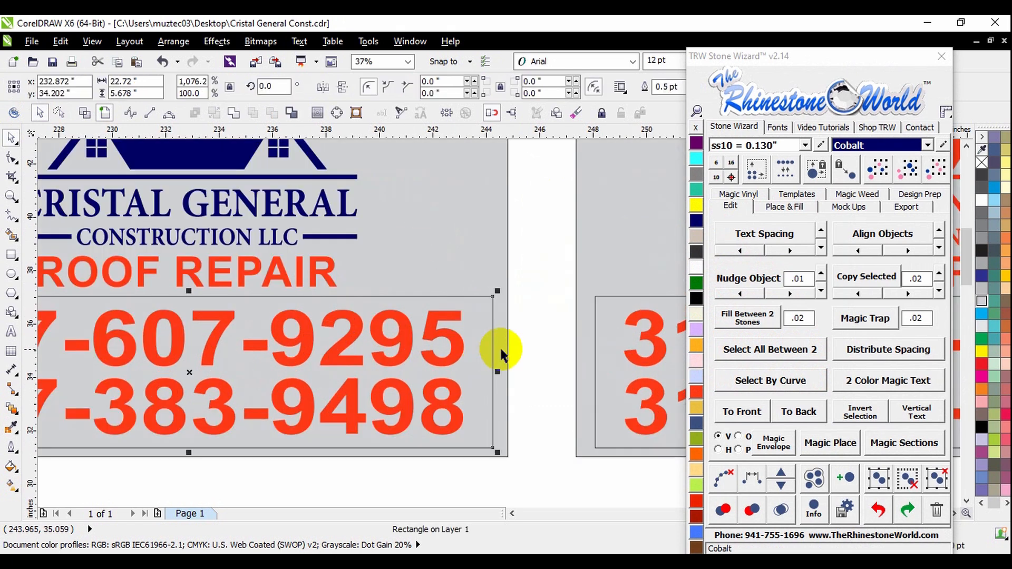
pyautogui.click(693, 397)
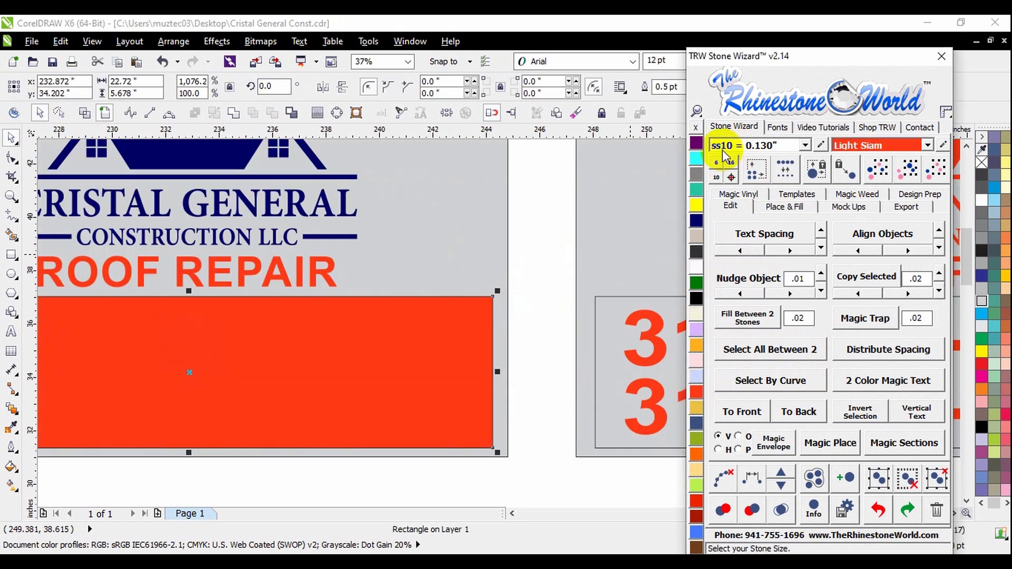
pyautogui.click(567, 240)
pyautogui.press('Escape')
pyautogui.scroll(-2, 548, 243)
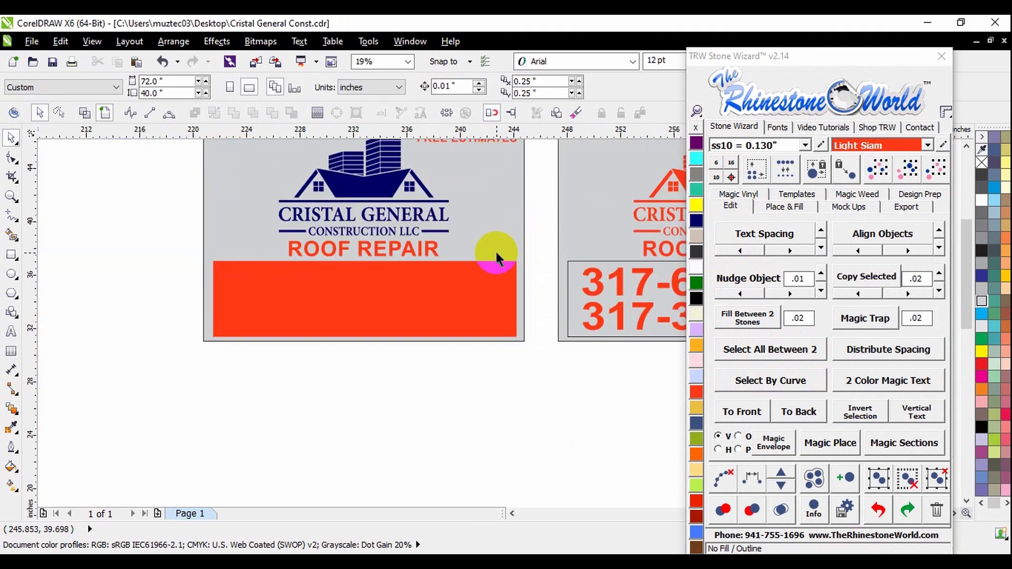
# - Recolor both phone numbers in the original sign's red box white
pyautogui.moveTo(202, 381); pyautogui.dragTo(513, 246)
pyautogui.click(982, 200)
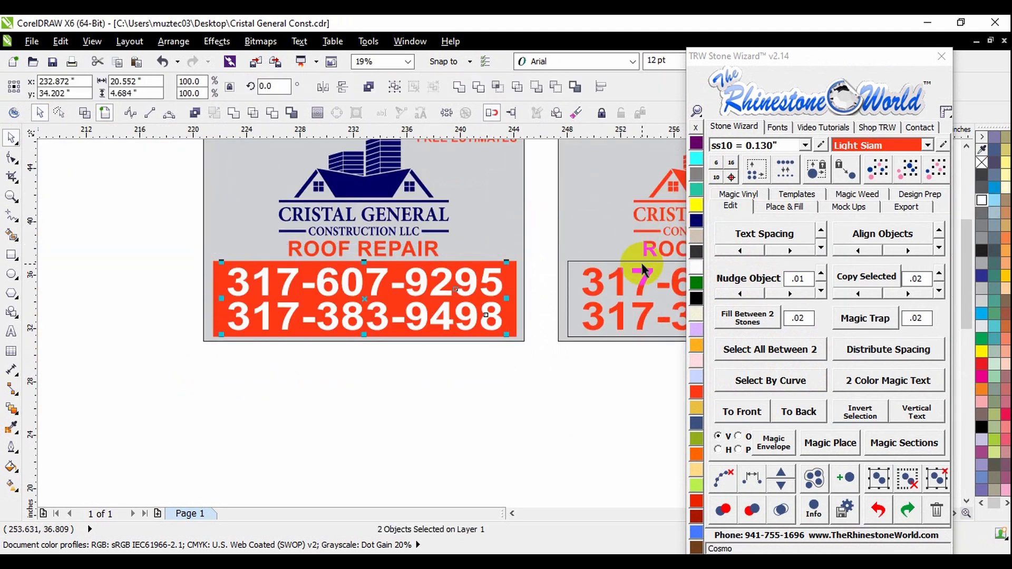
pyautogui.click(536, 212)
pyautogui.scroll(-1, 384, 301)
pyautogui.scroll(1, 401, 273)
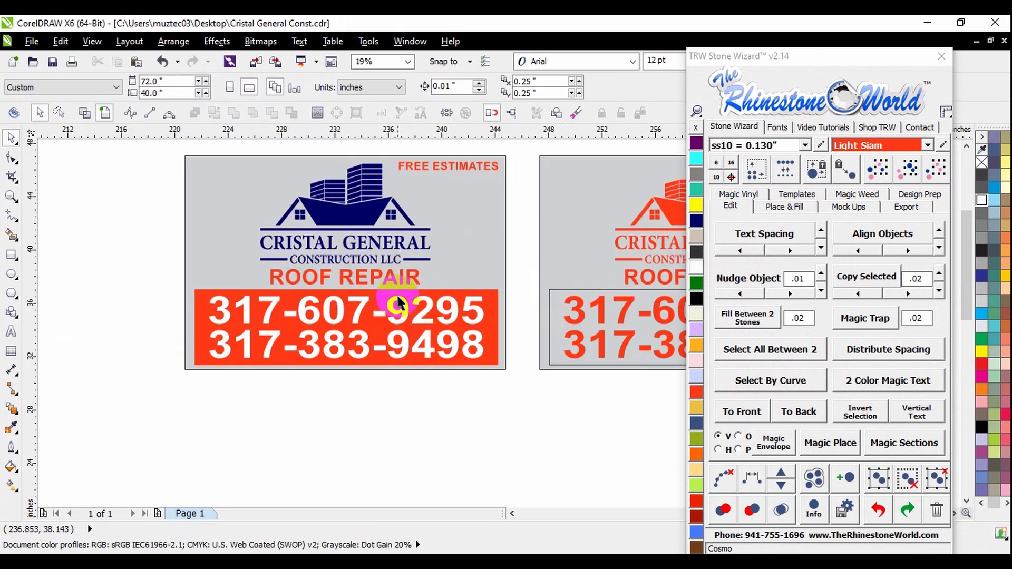
pyautogui.scroll(2, 406, 333)
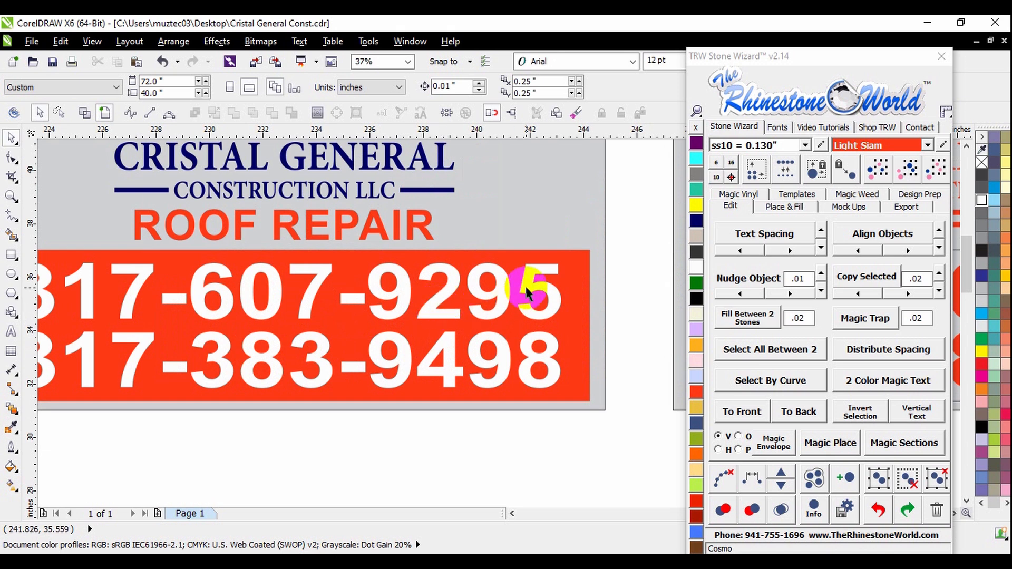
pyautogui.scroll(-2, 474, 316)
# - Recolor the ROOF REPAIR and FREE ESTIMATES texts on the original sign Cobalt
pyautogui.click(443, 271)
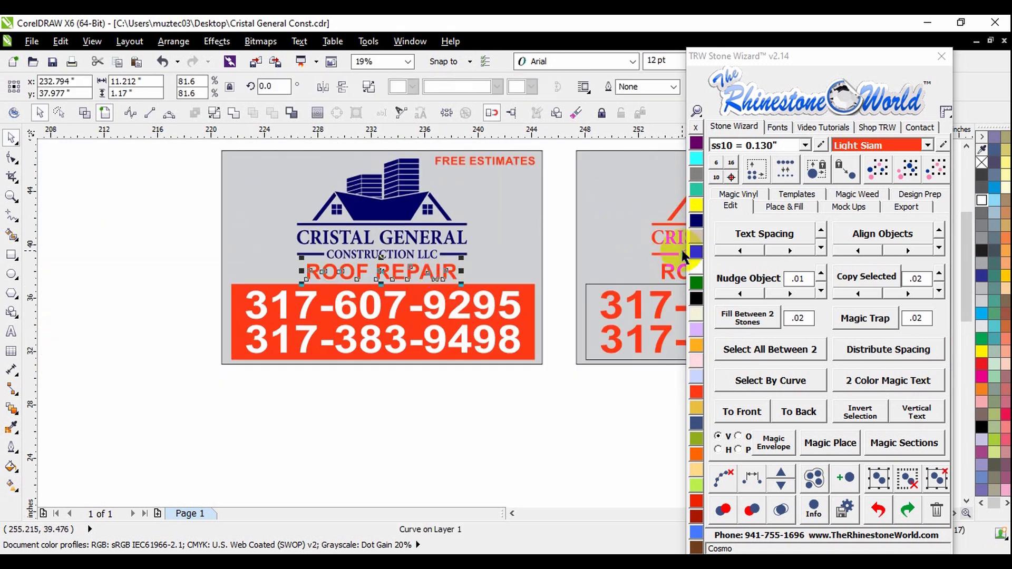
pyautogui.click(697, 222)
pyautogui.click(481, 384)
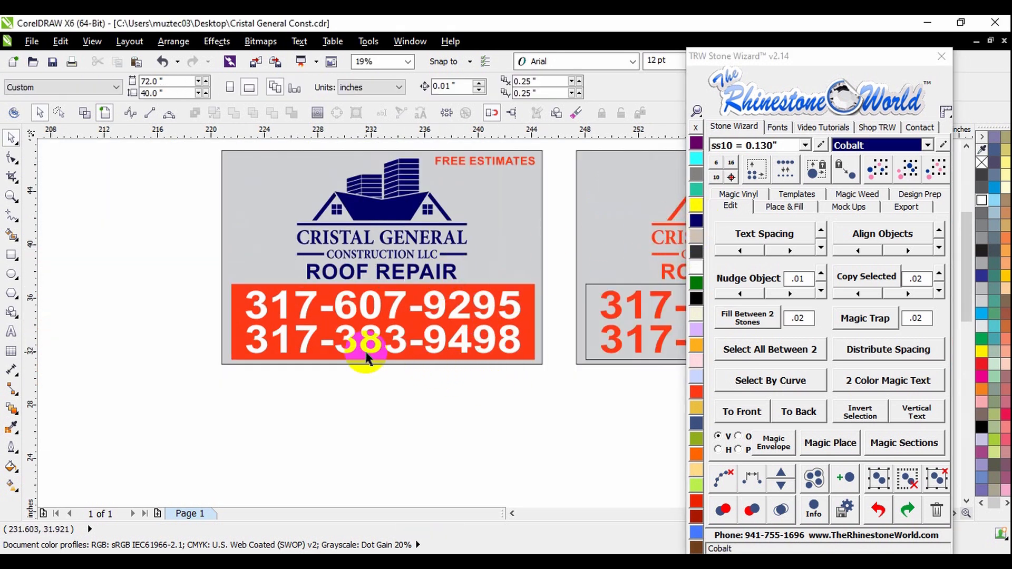
pyautogui.click(429, 158)
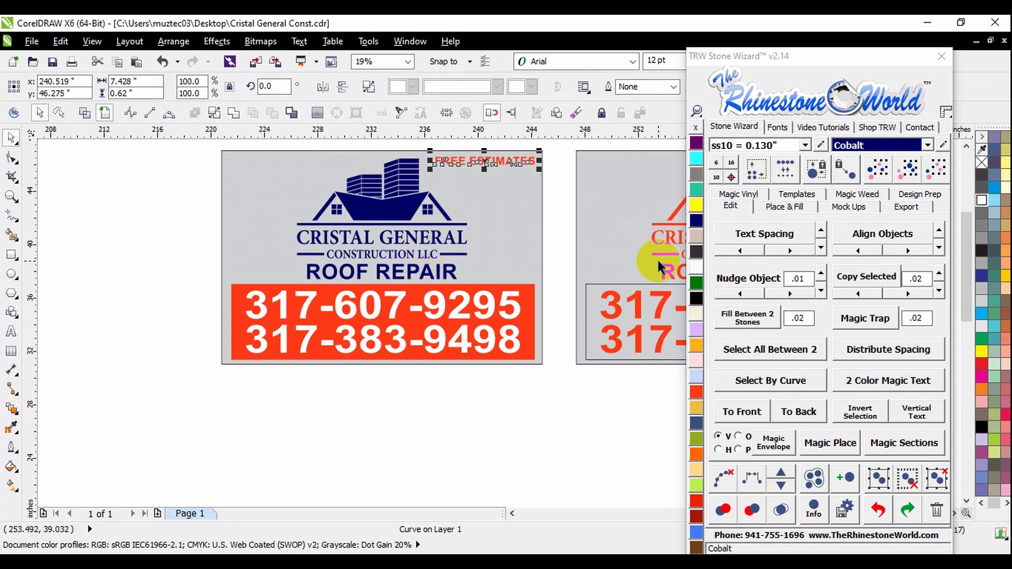
pyautogui.click(696, 228)
pyautogui.click(570, 380)
pyautogui.scroll(-2, 420, 335)
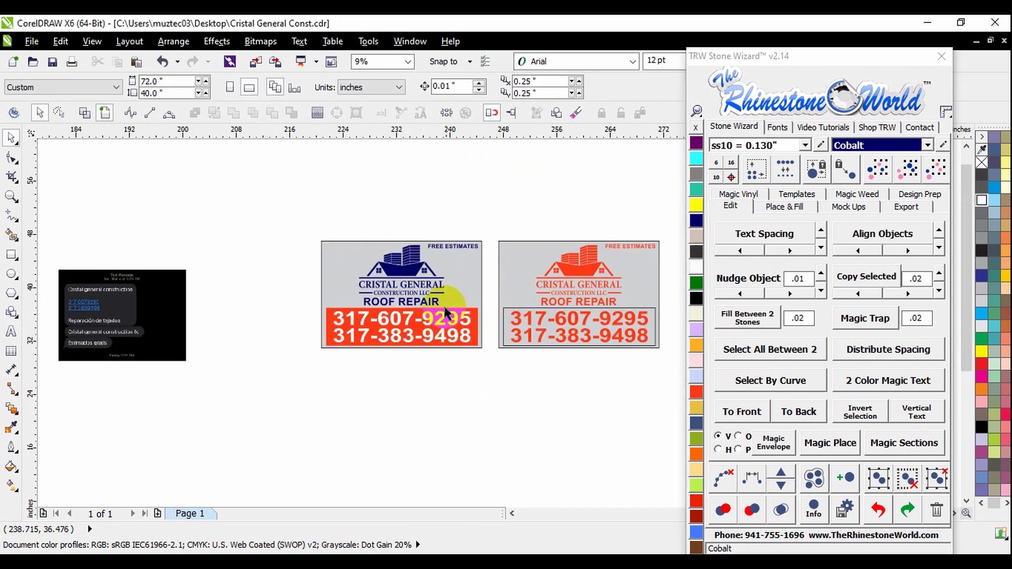
# - Fill the duplicate sign's background with Jet Black and recolor its logo, FREE ESTIMATES and ROOF REPAIR texts tan gold
pyautogui.click(649, 283)
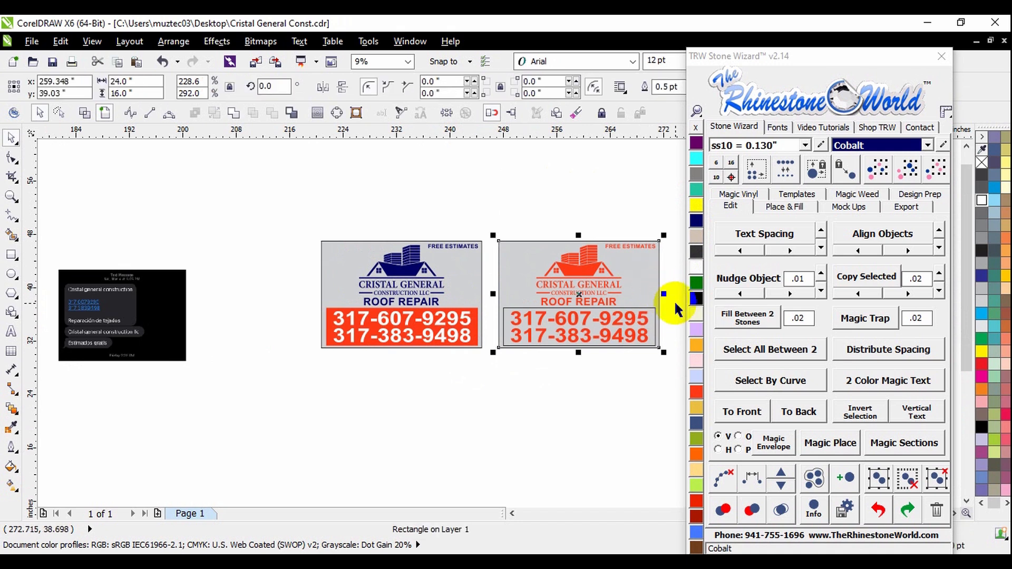
pyautogui.click(696, 299)
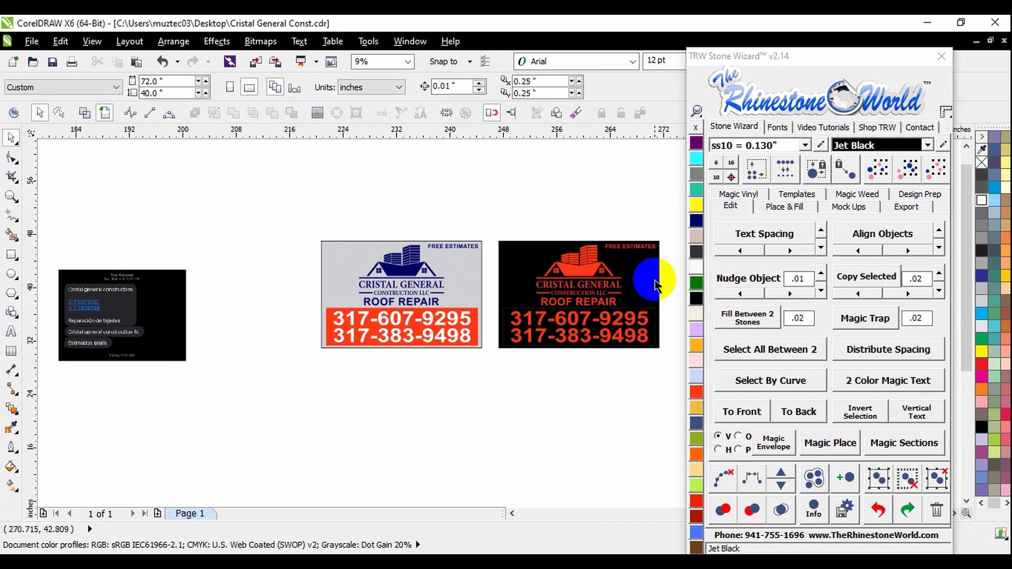
pyautogui.scroll(2, 655, 276)
pyautogui.click(572, 287)
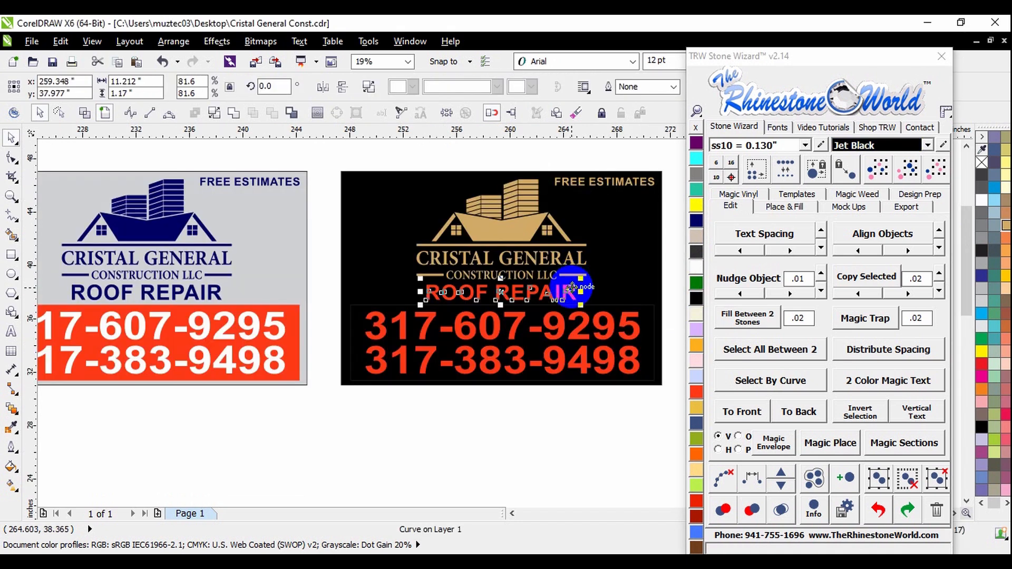
pyautogui.click(451, 463)
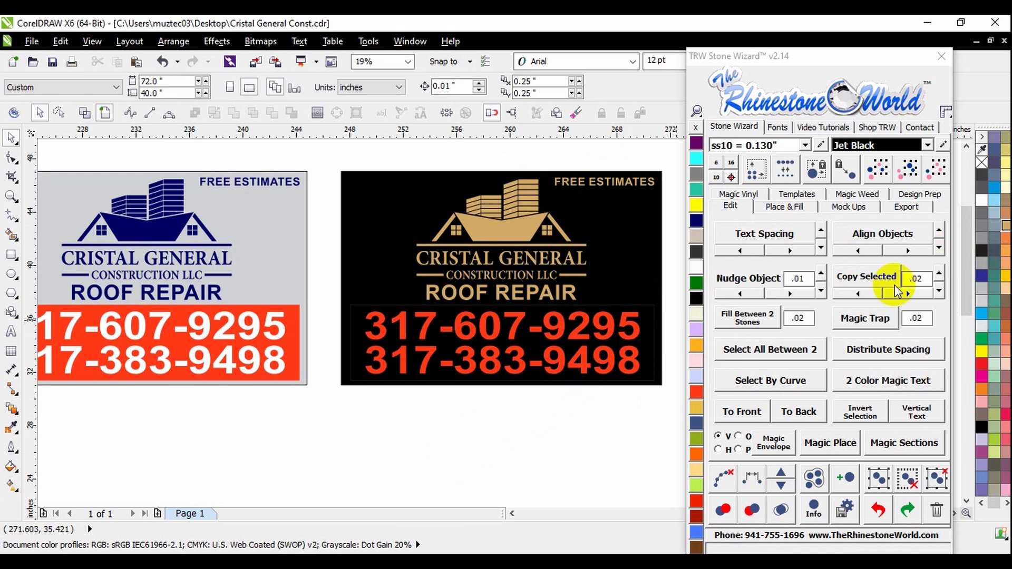
# - Fill the duplicate sign's phone-number box with tan gold and recolor its phone numbers Jet Black
pyautogui.click(655, 353)
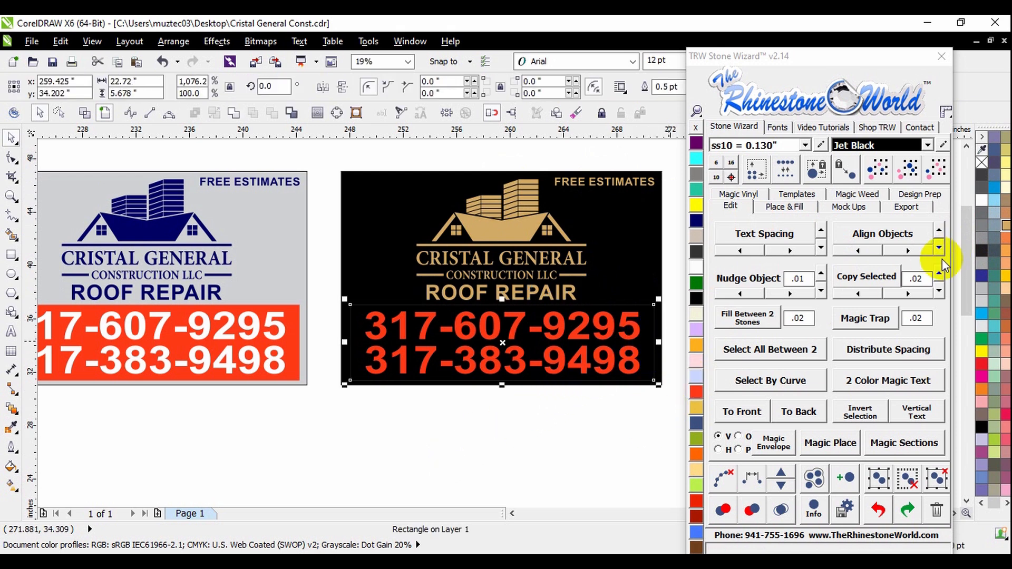
pyautogui.click(1006, 227)
pyautogui.moveTo(367, 408); pyautogui.dragTo(629, 299)
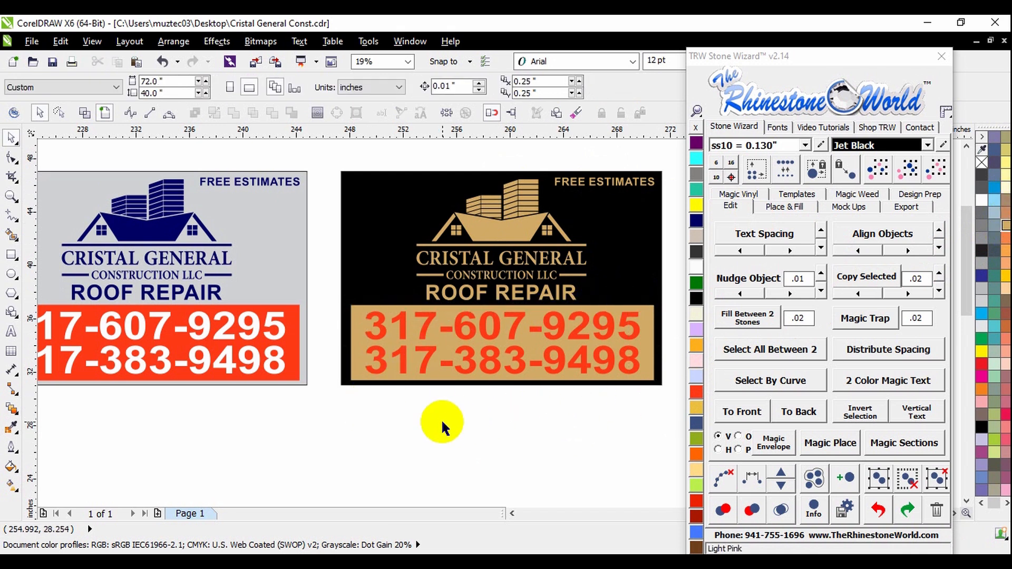
pyautogui.moveTo(352, 402); pyautogui.dragTo(640, 281)
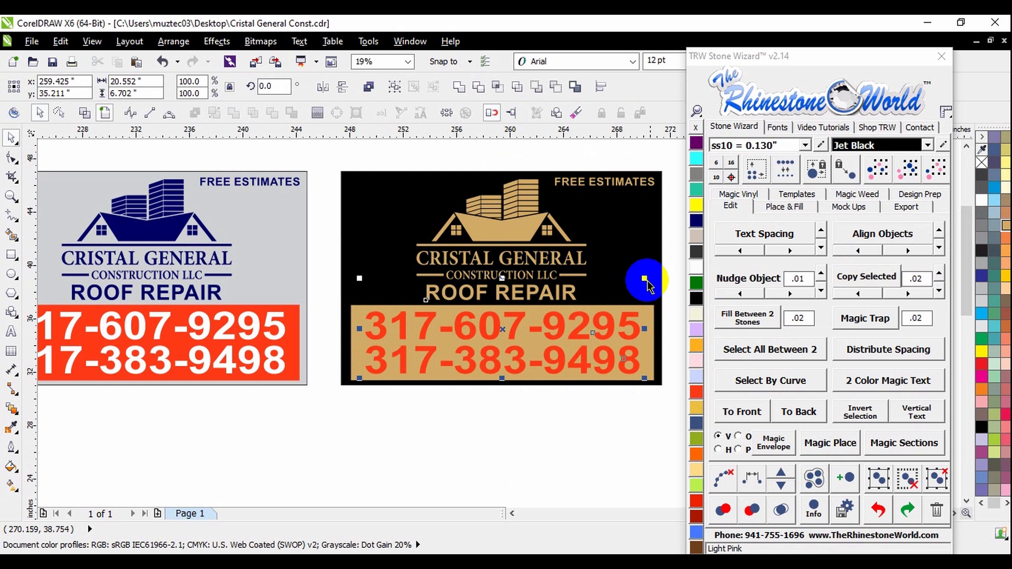
pyautogui.click(696, 299)
# - Restore the tan gold color of the duplicate sign's ROOF REPAIR text, reapply Jet Black to its background, and close the Stone Wizard
pyautogui.click(526, 282)
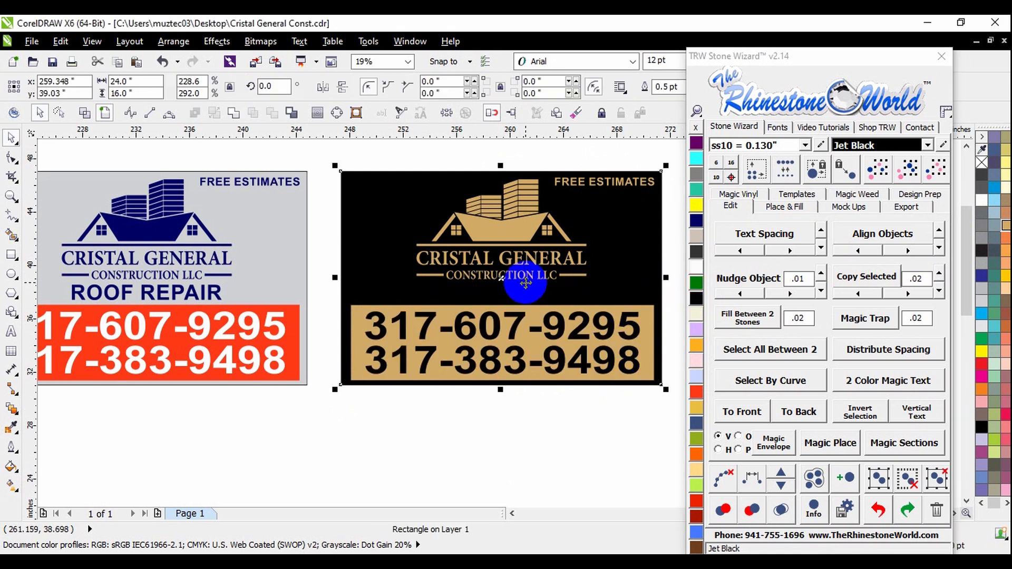
pyautogui.click(526, 295)
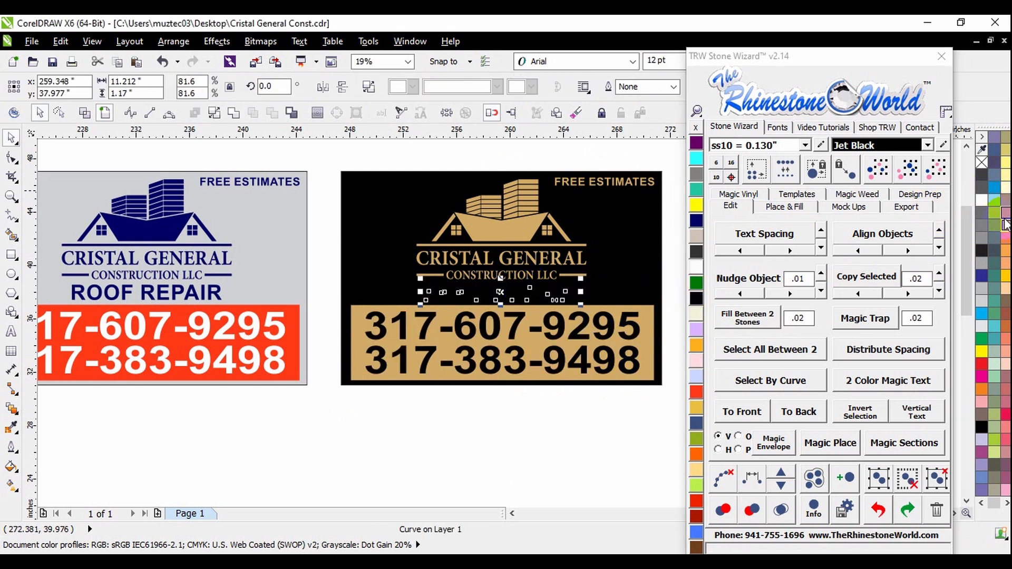
pyautogui.click(1005, 224)
pyautogui.click(633, 265)
pyautogui.click(694, 300)
pyautogui.click(624, 406)
pyautogui.click(942, 56)
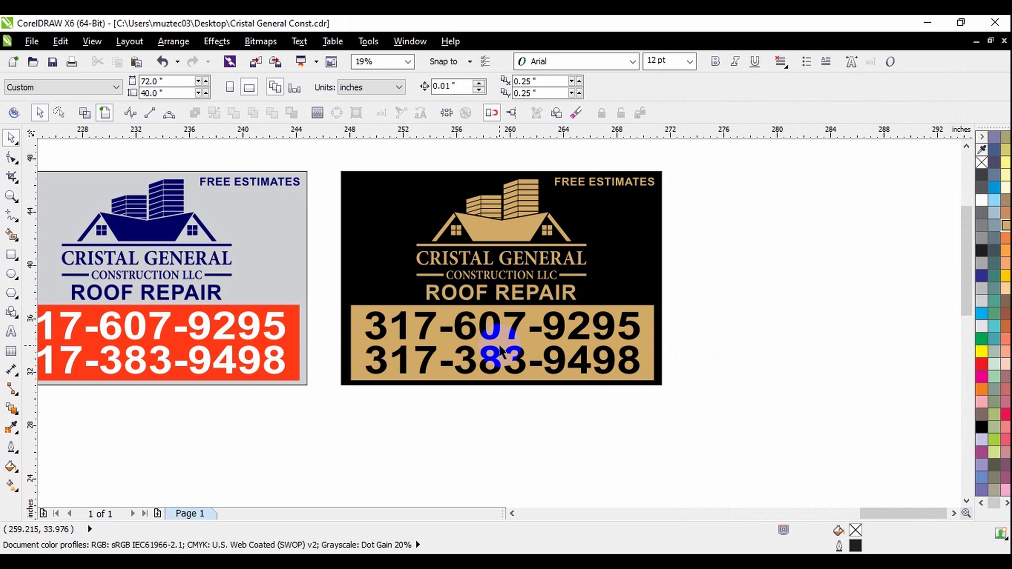
# - Examine the black-and-gold sign up close and compare the two color versions side by side
pyautogui.scroll(2, 500, 352)
pyautogui.scroll(-2, 554, 429)
pyautogui.click(549, 253)
pyautogui.click(703, 310)
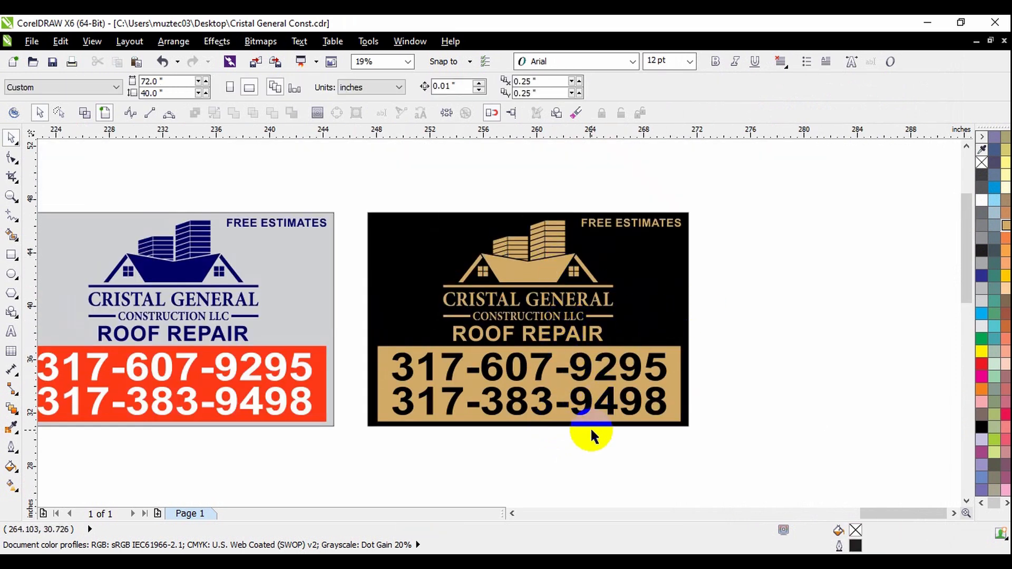
pyautogui.scroll(2, 590, 428)
pyautogui.scroll(-2, 565, 380)
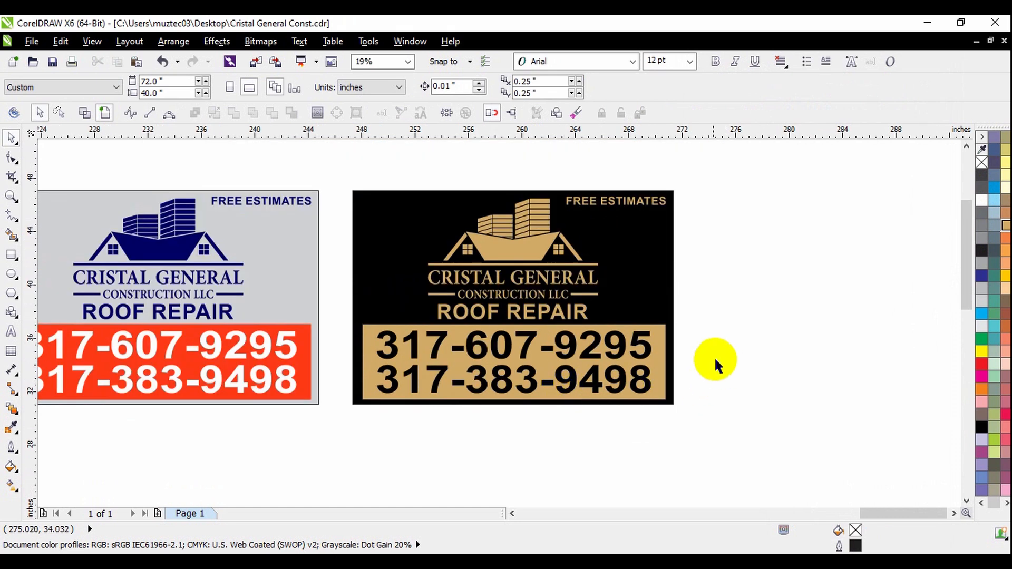
pyautogui.scroll(-2, 585, 267)
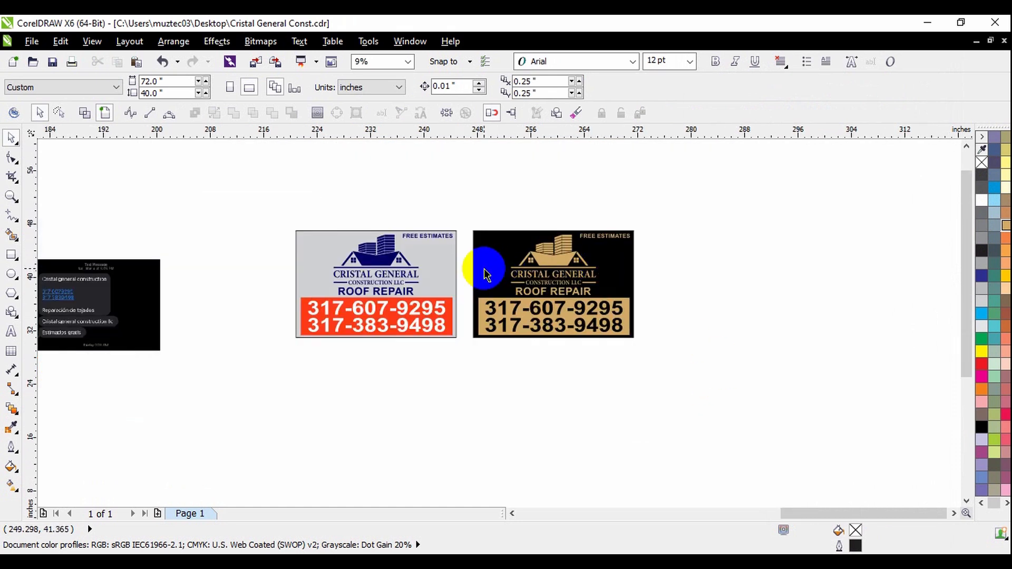
pyautogui.scroll(2, 495, 270)
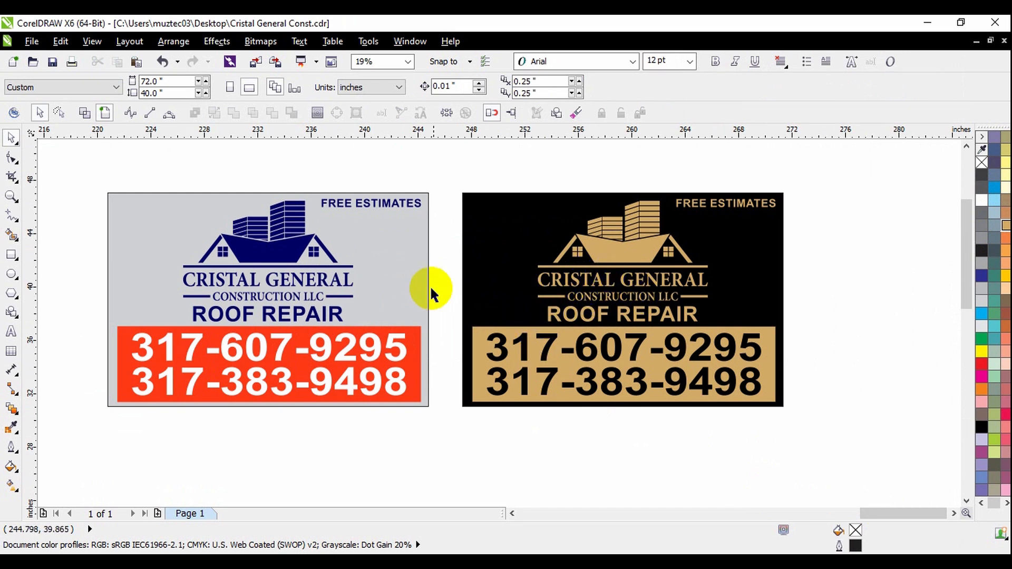
pyautogui.click(474, 251)
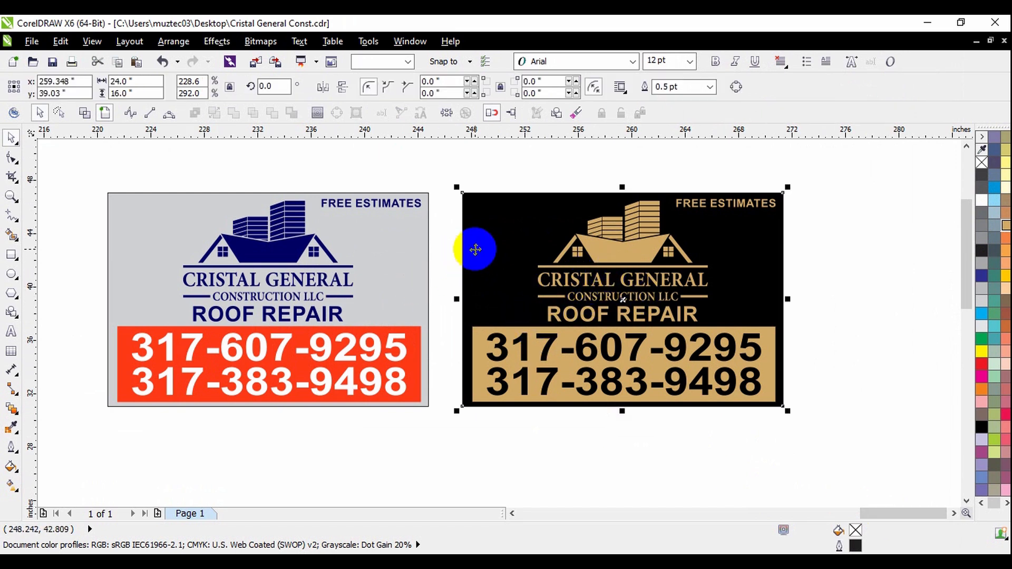
pyautogui.click(881, 291)
pyautogui.click(789, 293)
pyautogui.click(834, 293)
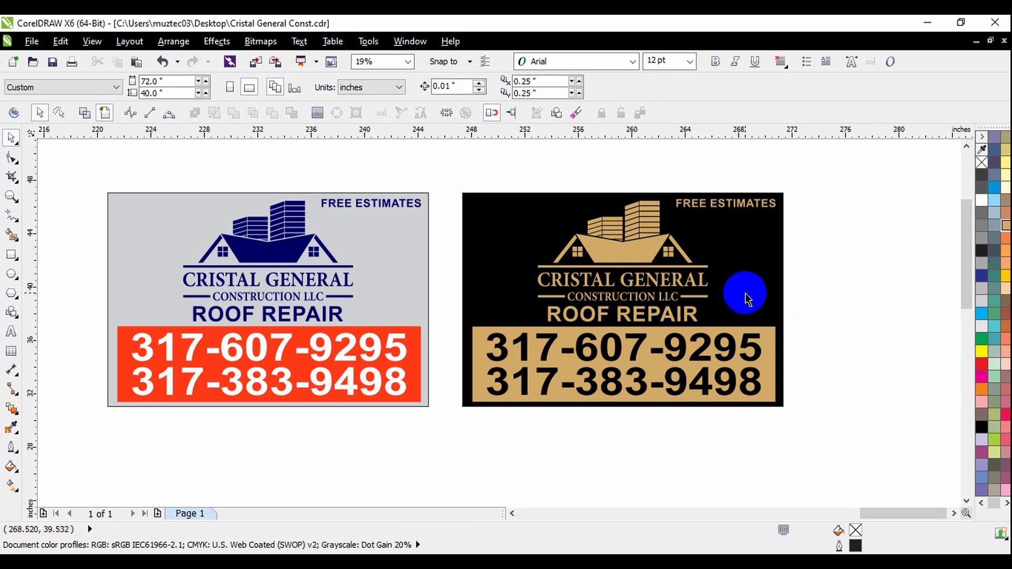
# - Fill the background rectangle of the blue-and-red sign with white
pyautogui.moveTo(99, 174); pyautogui.dragTo(465, 436)
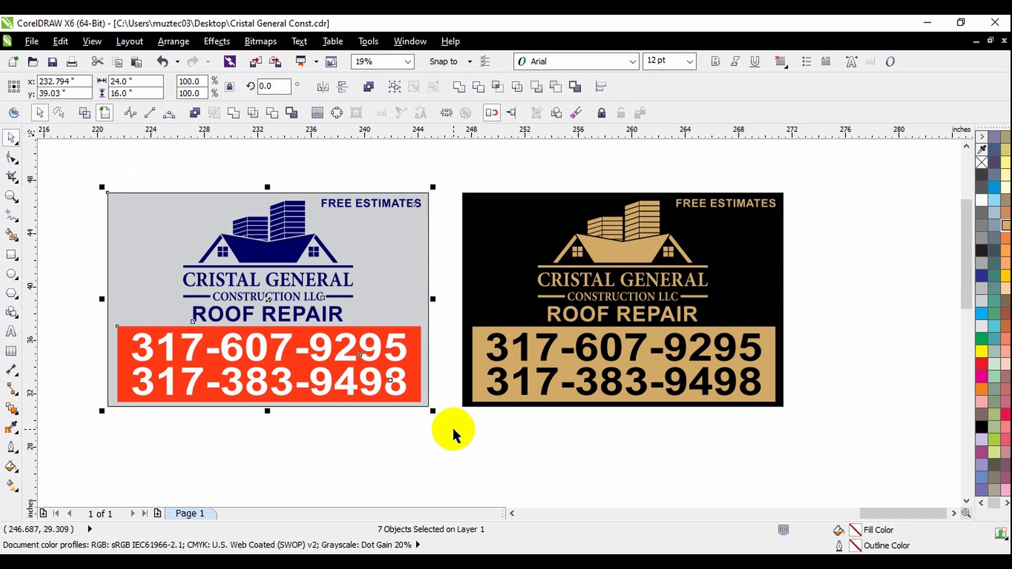
pyautogui.click(401, 306)
pyautogui.click(981, 200)
pyautogui.click(454, 249)
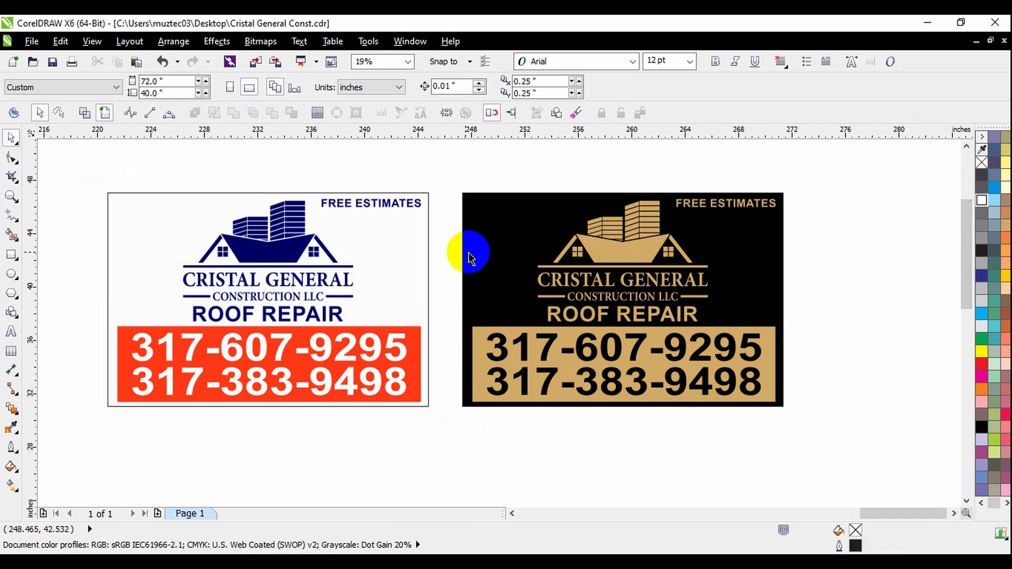
# - Move both color versions of the sign together farther away from the text-message screenshot
pyautogui.scroll(-2, 447, 253)
pyautogui.moveTo(252, 167); pyautogui.dragTo(764, 411)
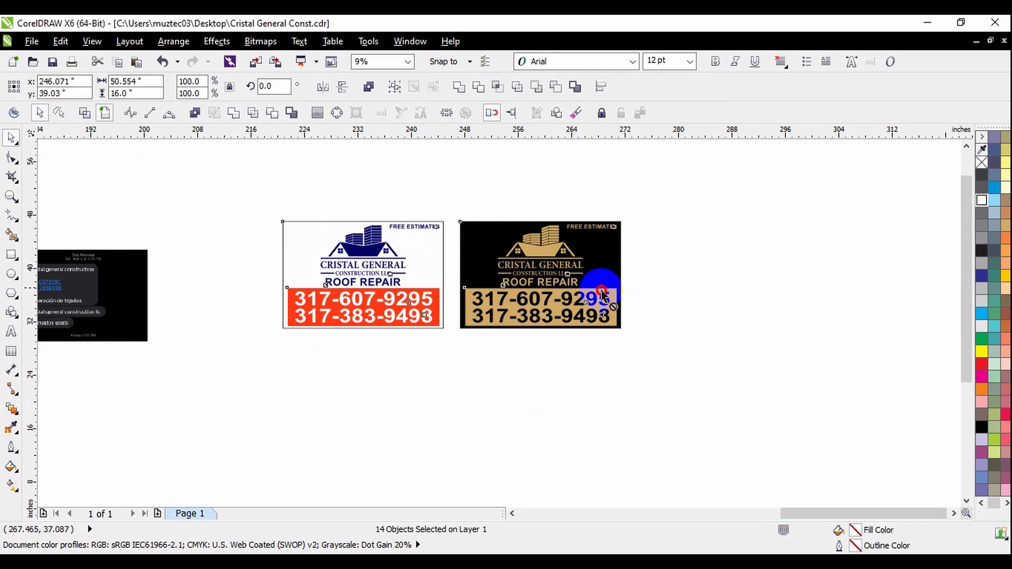
pyautogui.moveTo(601, 294); pyautogui.dragTo(727, 304)
pyautogui.click(801, 332)
pyautogui.click(12, 254)
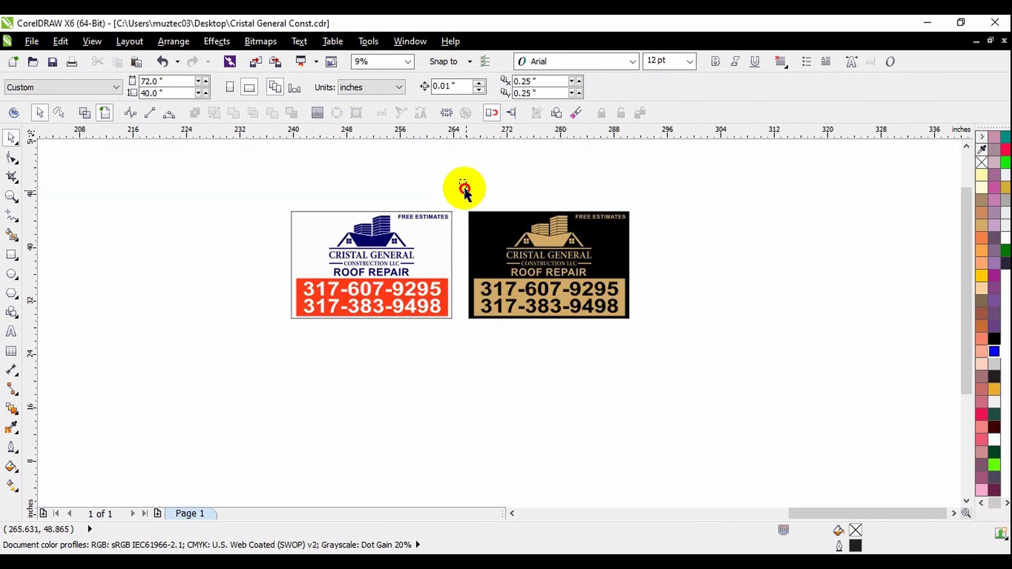
# - Delete the gold-on-black version of the sign
pyautogui.moveTo(465, 189); pyautogui.dragTo(711, 350)
pyautogui.press('Delete')
pyautogui.scroll(1, 403, 258)
pyautogui.click(449, 246)
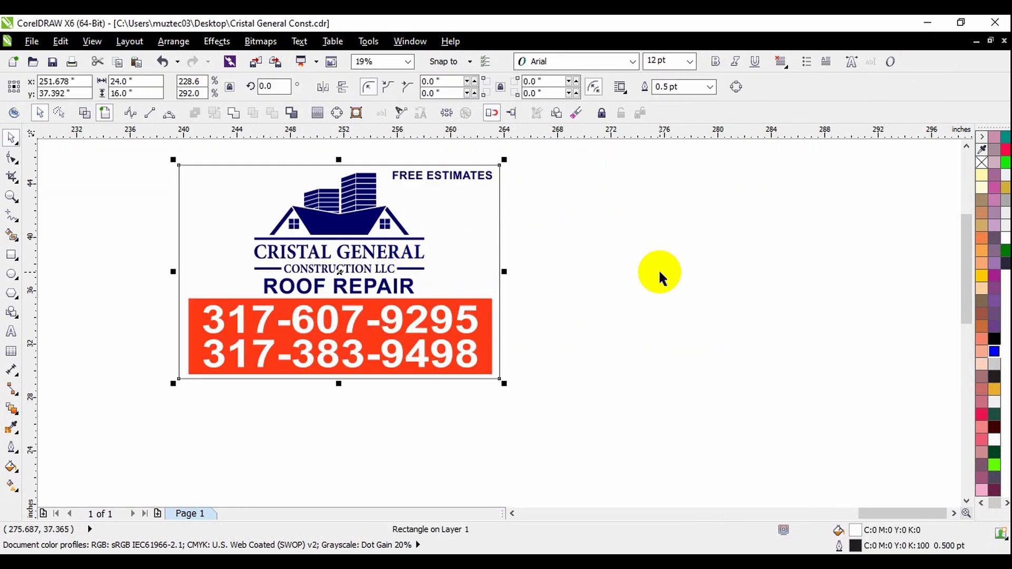
pyautogui.click(593, 319)
pyautogui.scroll(-1, 416, 296)
pyautogui.moveTo(385, 304); pyautogui.dragTo(551, 391)
pyautogui.click(485, 305)
pyautogui.click(447, 273)
pyautogui.click(482, 272)
pyautogui.click(458, 274)
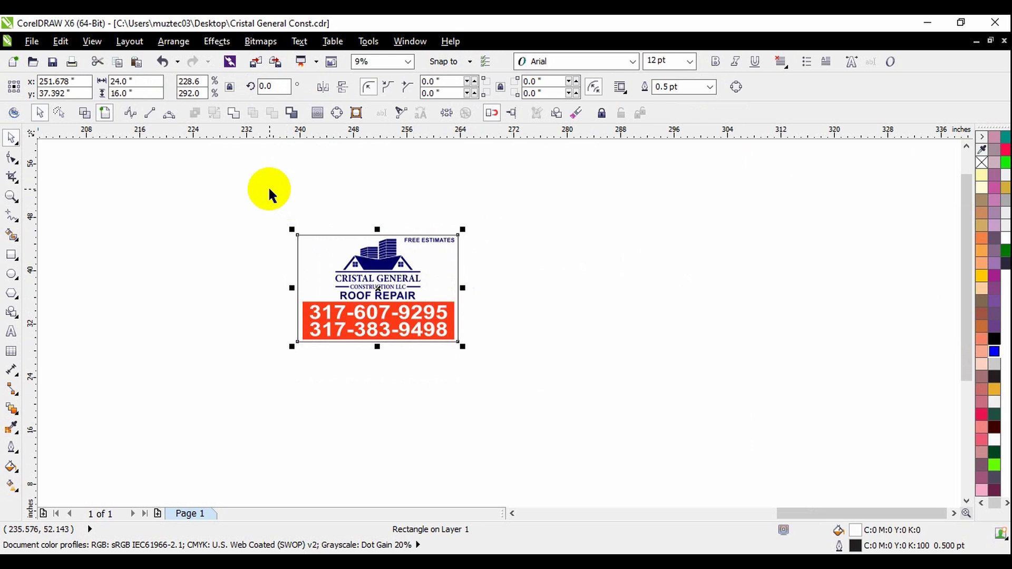
pyautogui.click(268, 186)
# - Duplicate the complete navy-and-red sign and place the copy beside the original
pyautogui.moveTo(240, 195); pyautogui.dragTo(515, 391)
pyautogui.moveTo(437, 313); pyautogui.dragTo(630, 311)
pyautogui.click(677, 338)
pyautogui.click(682, 347)
pyautogui.scroll(2, 635, 264)
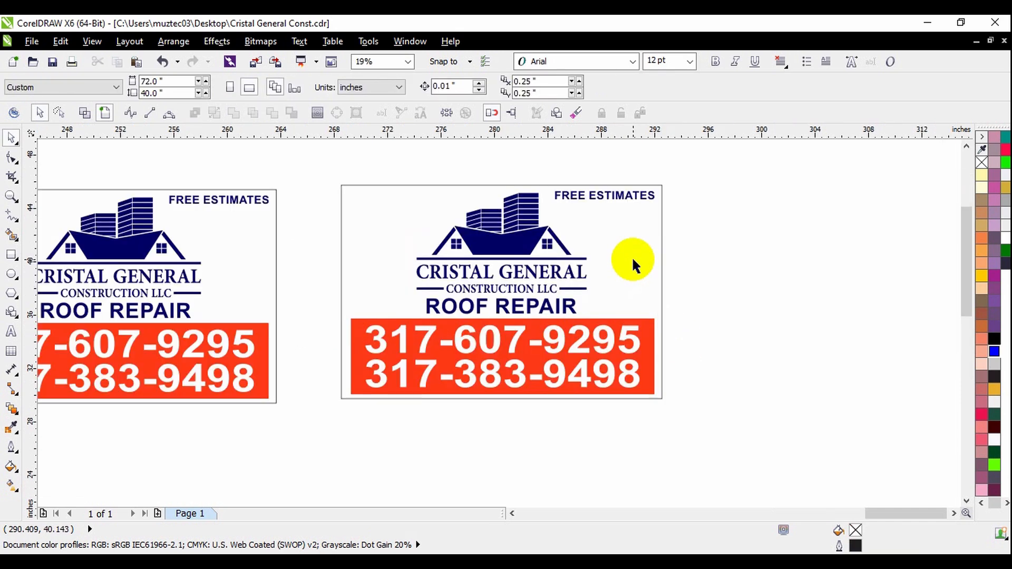
# - Set the height of the duplicate sign's background rectangle to 18 inches
pyautogui.click(632, 260)
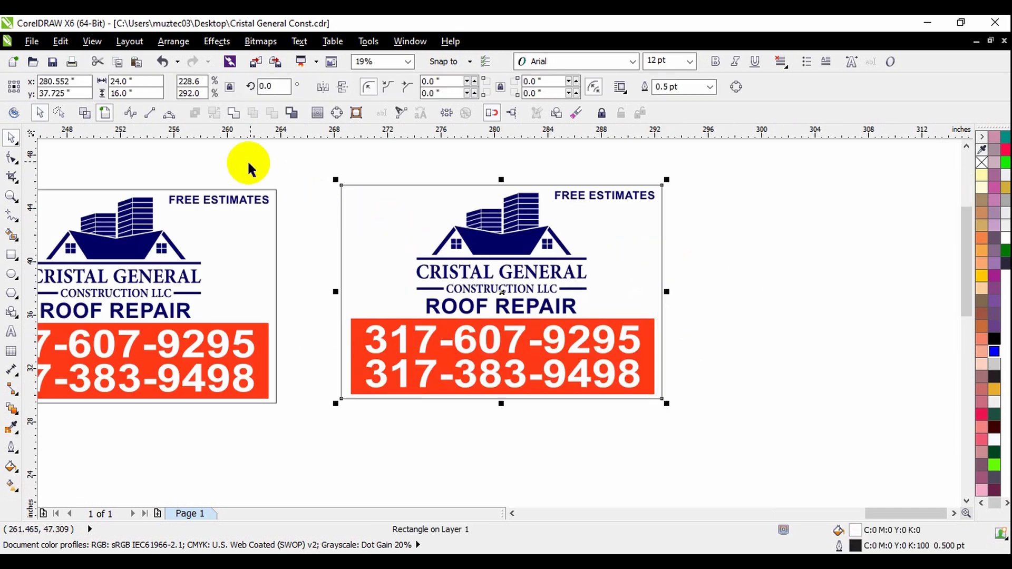
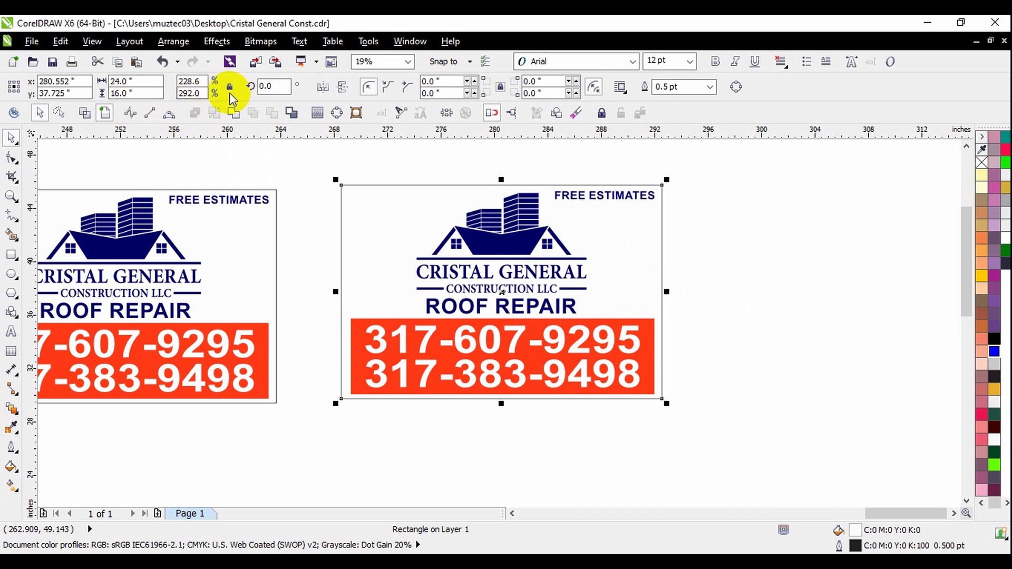
pyautogui.doubleClick(115, 93)
pyautogui.write('17')
pyautogui.press('Return')
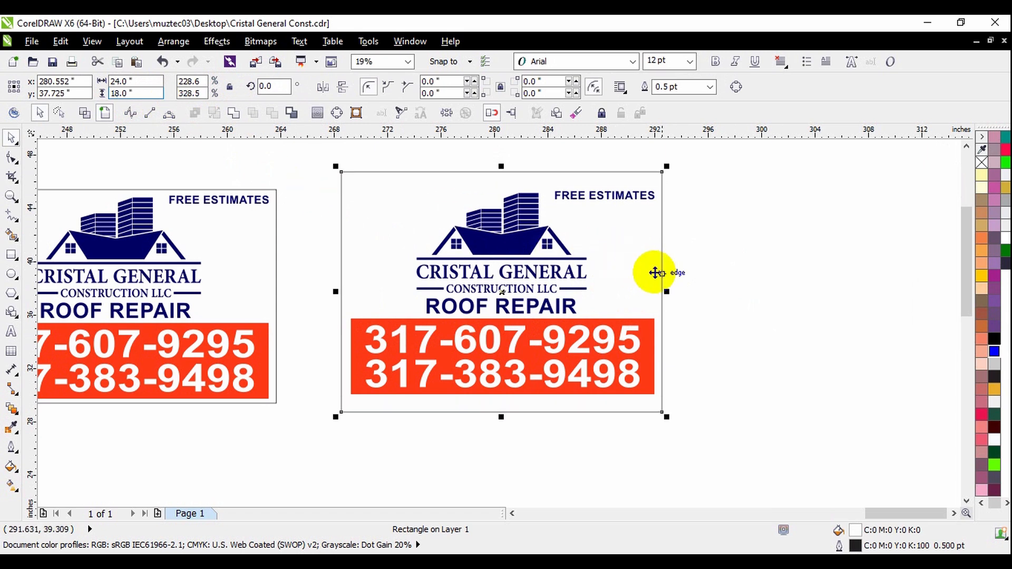
pyautogui.click(751, 302)
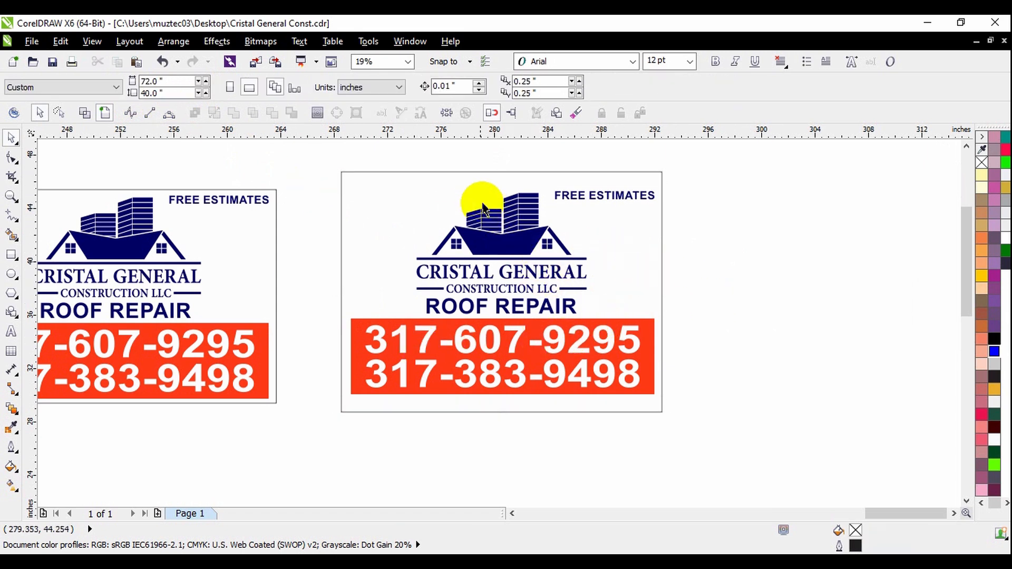
# - Move the duplicate's red phone-number box and its numbers closer to the lower edge and stretch them slightly taller
pyautogui.moveTo(311, 306); pyautogui.dragTo(723, 427)
pyautogui.moveTo(591, 376)
pyautogui.mouseDown()
pyautogui.moveTo(594, 388)
pyautogui.moveTo(583, 389)
pyautogui.mouseUp()
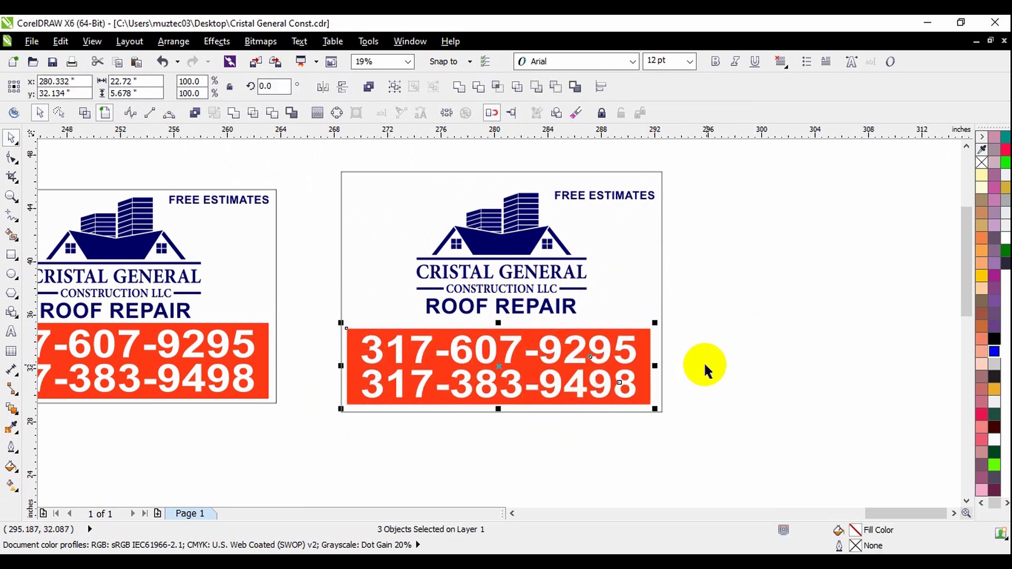
pyautogui.scroll(2, 503, 331)
pyautogui.moveTo(488, 328); pyautogui.dragTo(489, 319)
pyautogui.scroll(-1, 488, 336)
pyautogui.click(742, 326)
# - Enlarge the duplicate's logo, ROOF REPAIR and FREE ESTIMATES text together to about 19.8 by 10.2 inches
pyautogui.moveTo(408, 154); pyautogui.dragTo(591, 307)
pyautogui.moveTo(425, 216); pyautogui.dragTo(685, 328)
pyautogui.scroll(1, 402, 316)
pyautogui.moveTo(409, 301); pyautogui.dragTo(381, 305)
pyautogui.scroll(1, 388, 304)
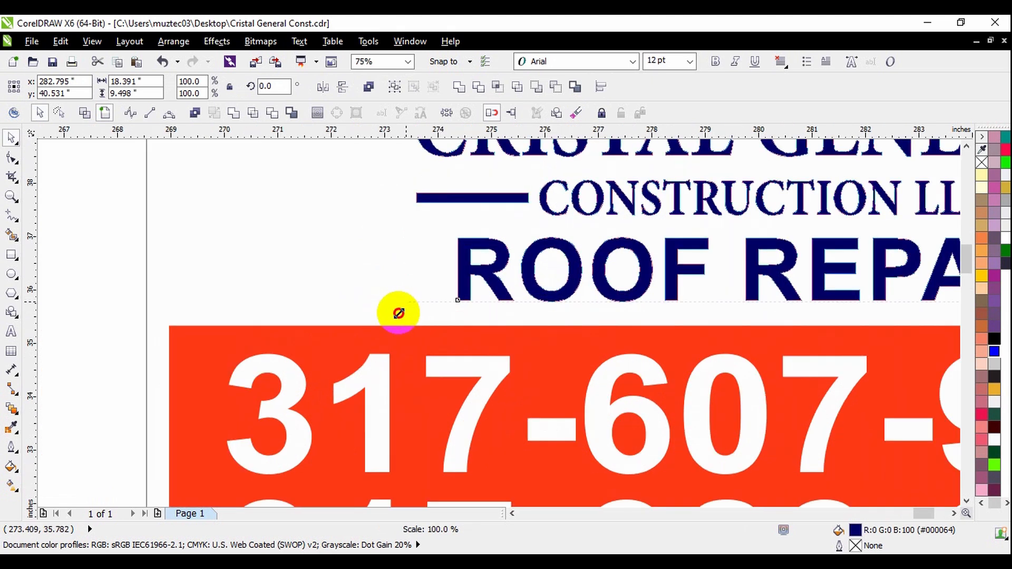
pyautogui.scroll(-2, 318, 301)
pyautogui.scroll(-1, 502, 239)
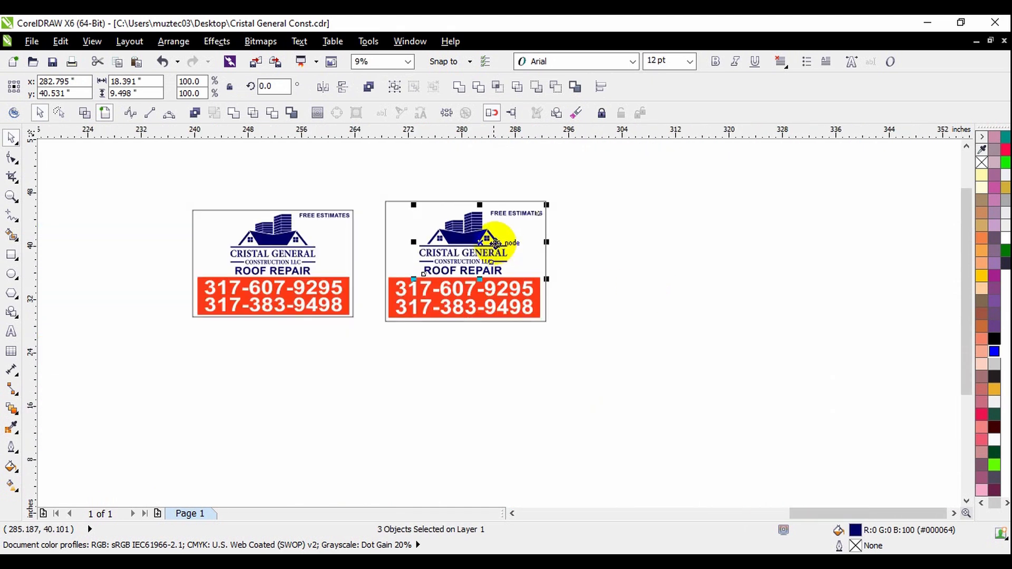
pyautogui.scroll(2, 465, 232)
pyautogui.moveTo(222, 199); pyautogui.dragTo(185, 179)
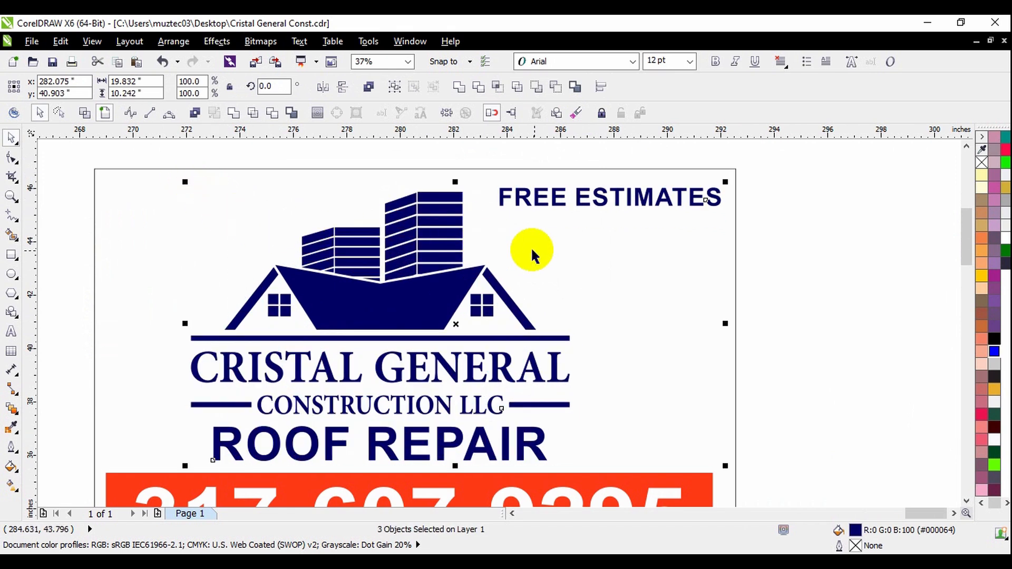
# - Center the duplicate's logo and ROOF REPAIR text horizontally on its background rectangle
pyautogui.scroll(-1, 536, 252)
pyautogui.click(714, 275)
pyautogui.click(483, 276)
pyautogui.click(659, 338)
pyautogui.moveTo(333, 188)
pyautogui.mouseDown()
pyautogui.moveTo(504, 351)
pyautogui.moveTo(573, 368)
pyautogui.mouseUp()
pyautogui.keyDown('shift'); pyautogui.click(605, 338); pyautogui.keyUp('shift')
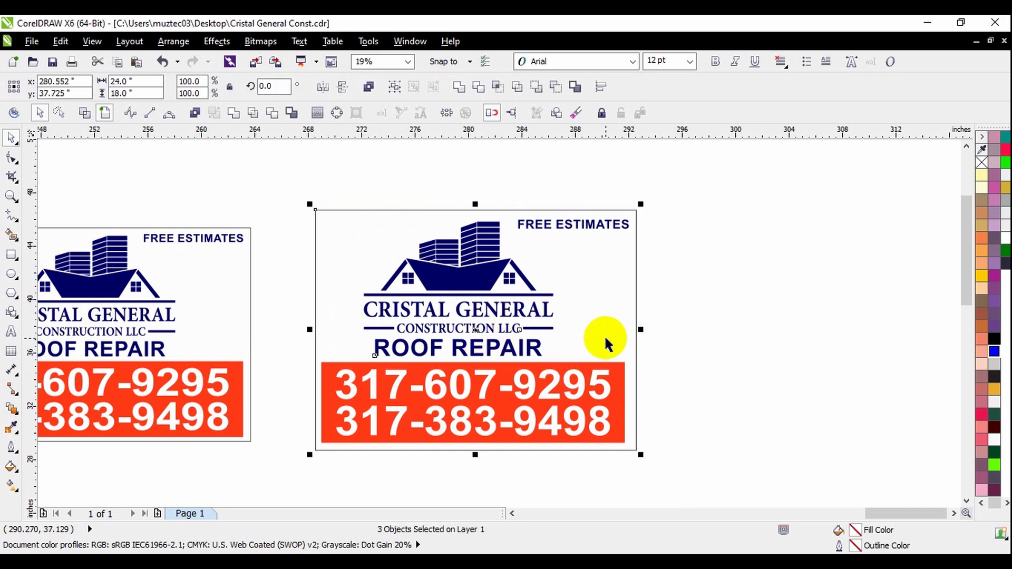
pyautogui.click(736, 341)
# - Shrink the duplicate's FREE ESTIMATES text to about 6.9 inches wide, keeping it in the sign's upper right corner
pyautogui.click(607, 224)
pyautogui.scroll(1, 609, 220)
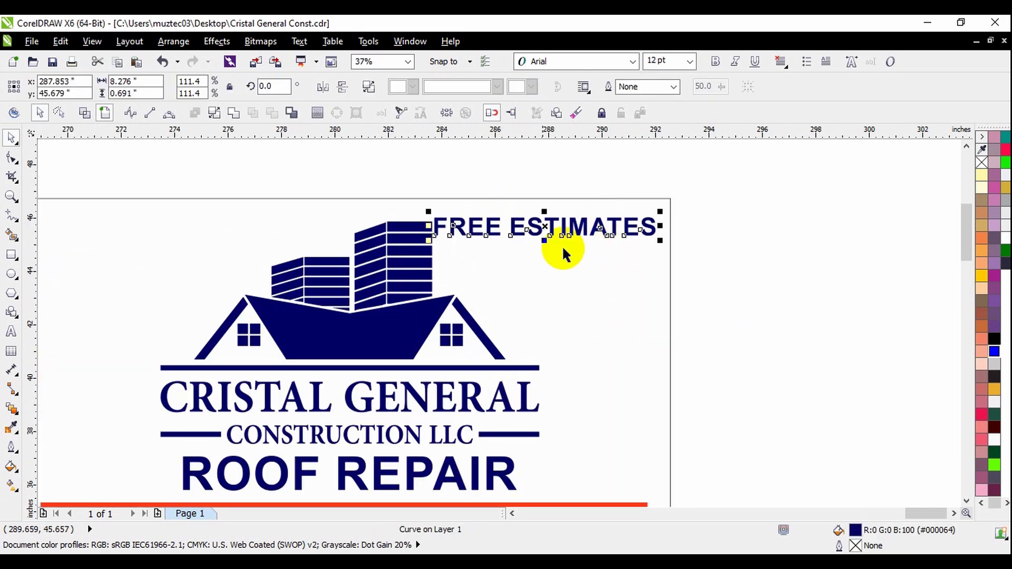
pyautogui.moveTo(428, 240)
pyautogui.mouseDown()
pyautogui.moveTo(477, 236)
pyautogui.moveTo(435, 250)
pyautogui.mouseUp()
pyautogui.scroll(1, 500, 236)
pyautogui.scroll(-1, 435, 249)
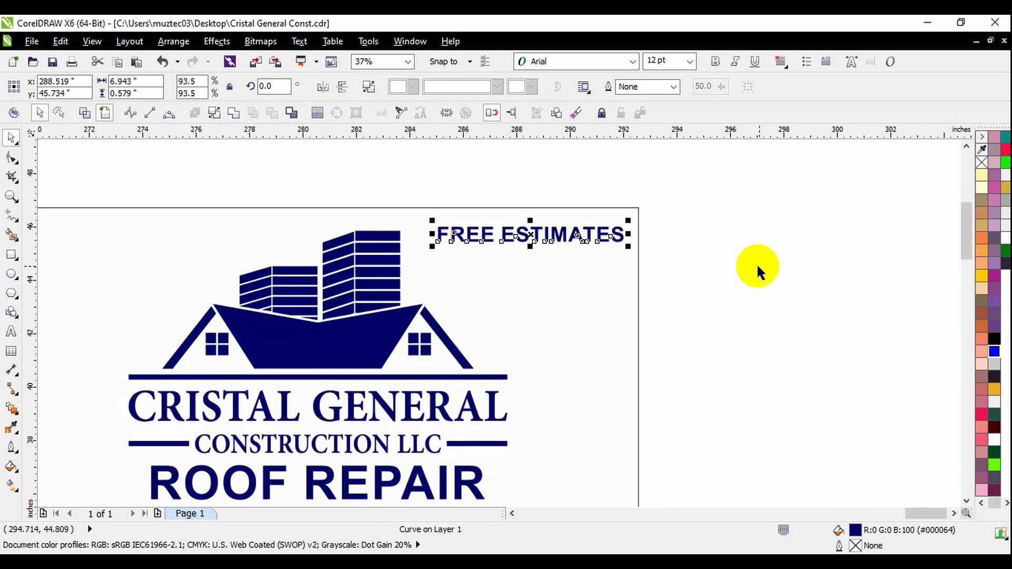
pyautogui.click(757, 263)
pyautogui.scroll(-1, 578, 214)
pyautogui.scroll(-1, 668, 247)
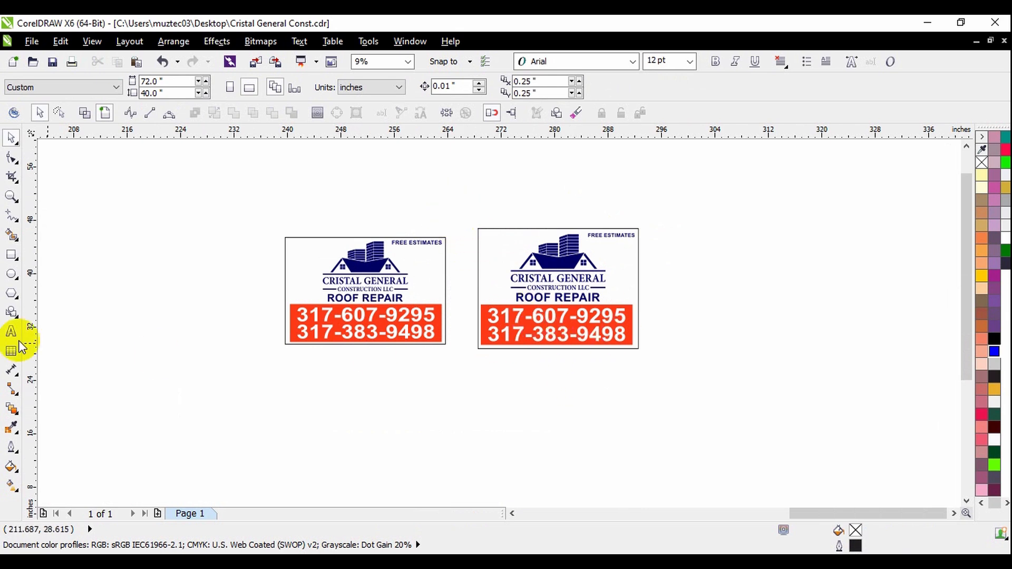
# - Draw a vertical 2-point line about 10 inches long downward from the duplicate sign's lower edge
pyautogui.click(20, 226)
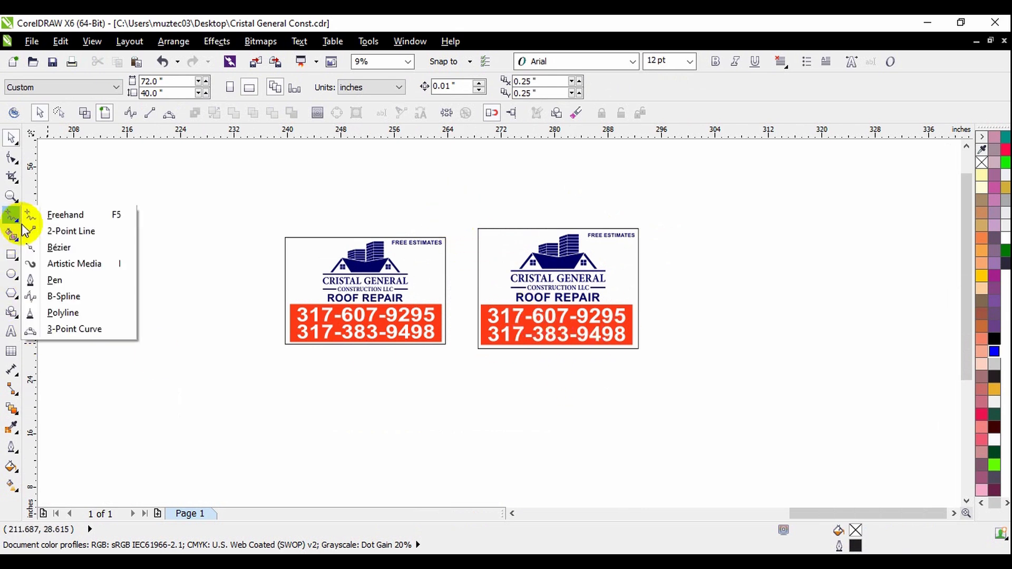
pyautogui.click(58, 233)
pyautogui.scroll(2, 498, 386)
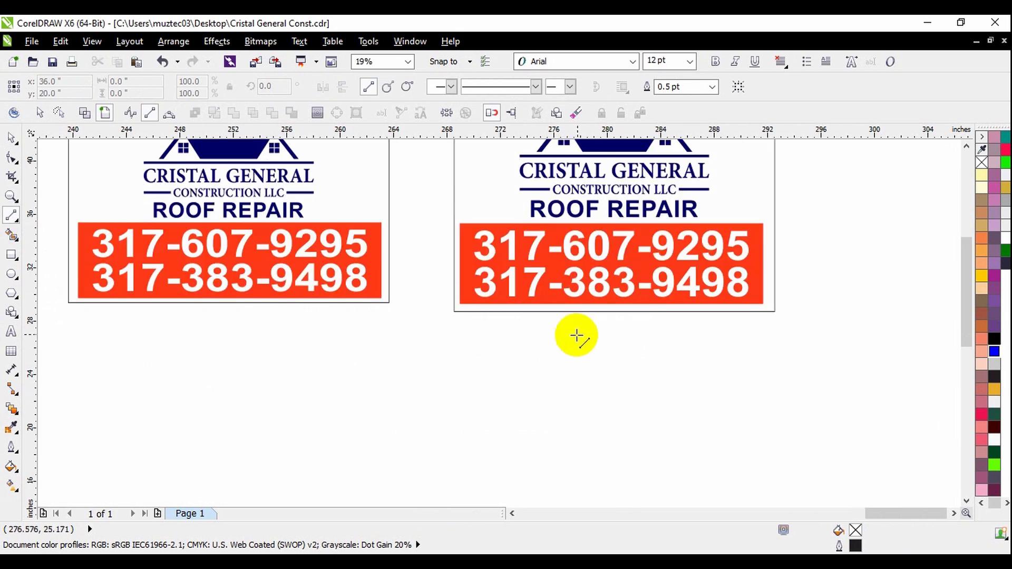
pyautogui.moveTo(563, 312); pyautogui.dragTo(561, 452)
pyautogui.click(13, 138)
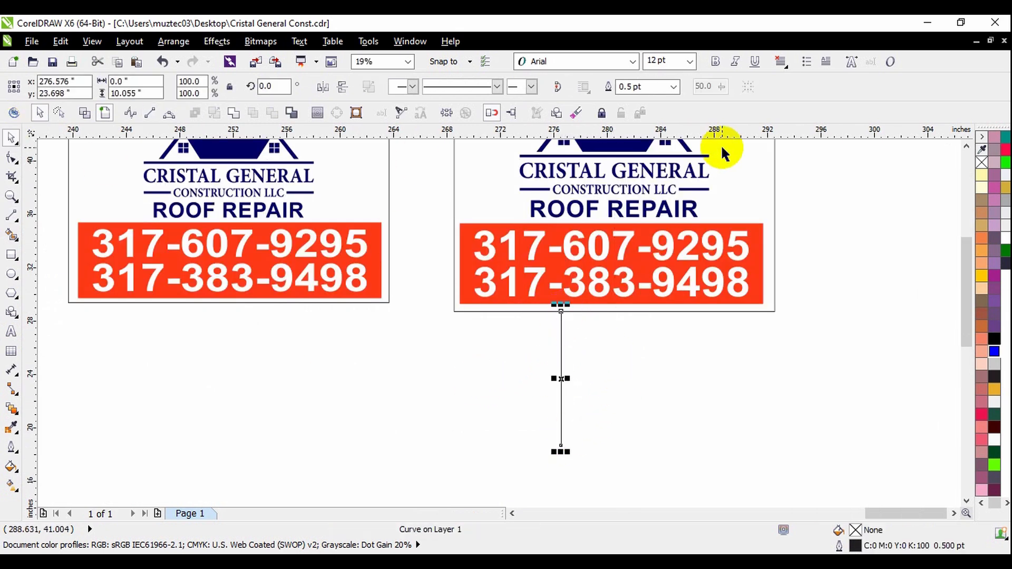
# - Set the vertical line's outline width to 24 pt
pyautogui.click(671, 88)
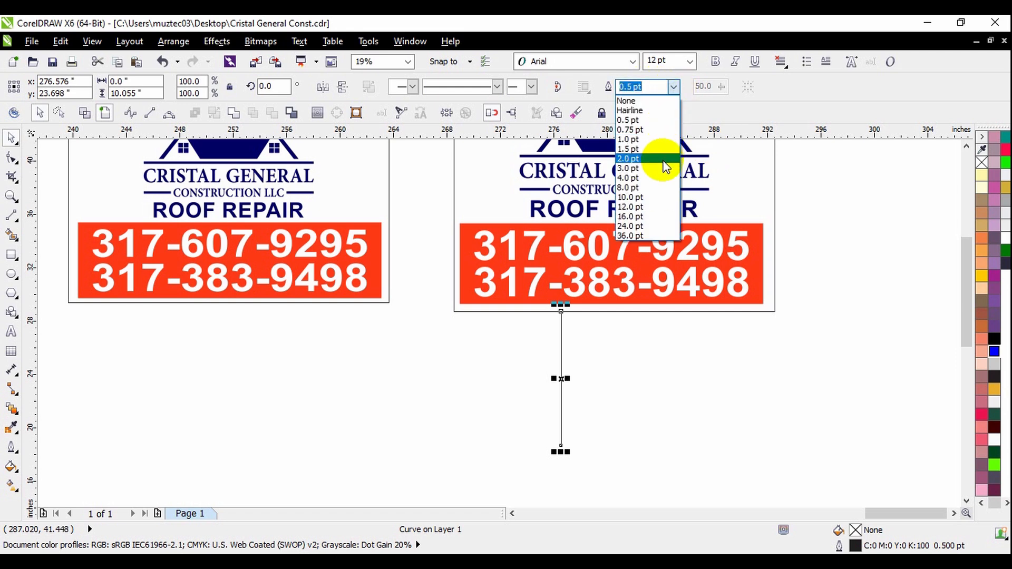
pyautogui.click(660, 168)
pyautogui.click(673, 86)
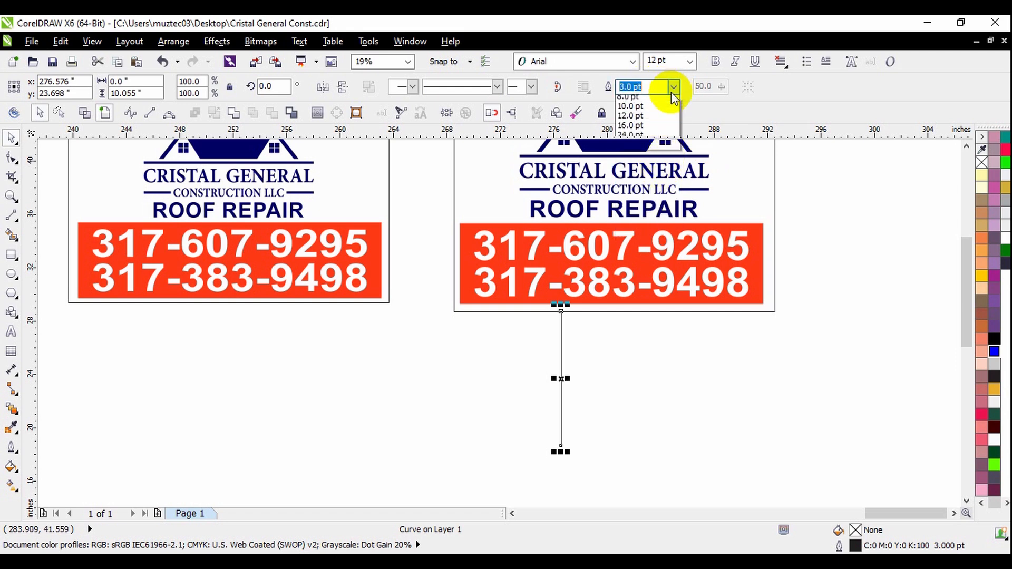
pyautogui.click(664, 207)
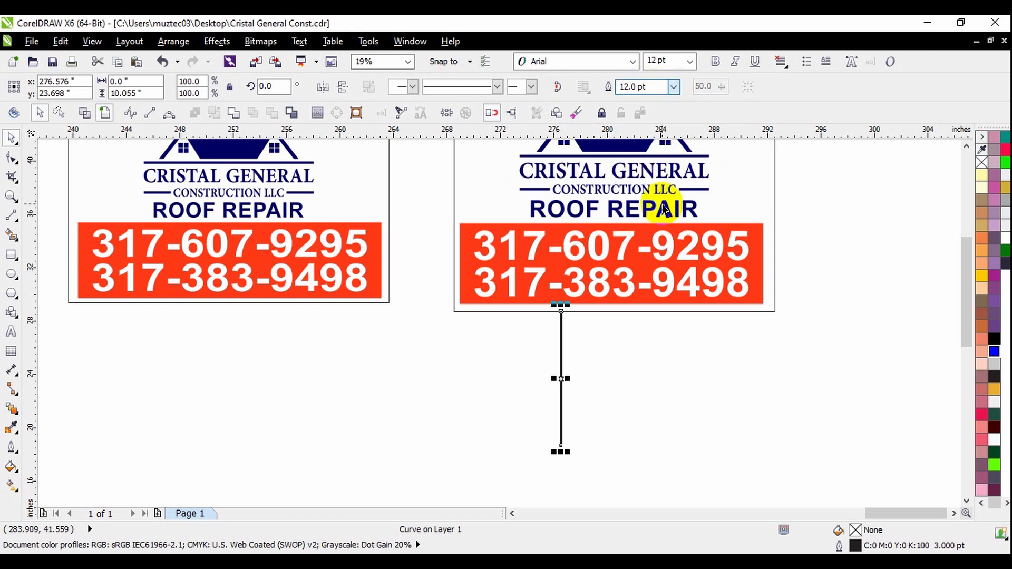
pyautogui.click(673, 86)
pyautogui.click(672, 226)
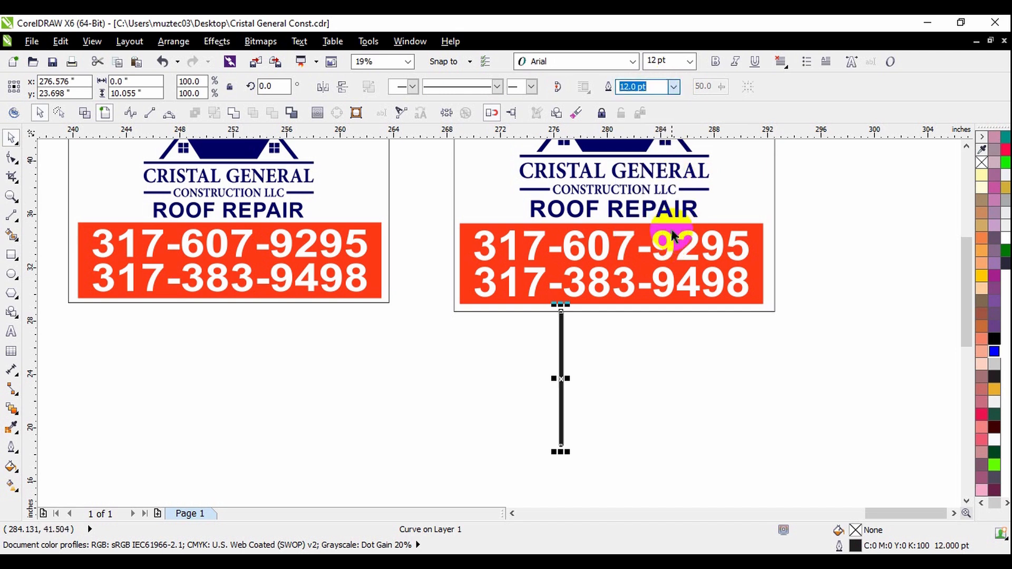
pyautogui.click(670, 308)
# - Convert the thick line's outline to an object
pyautogui.click(562, 346)
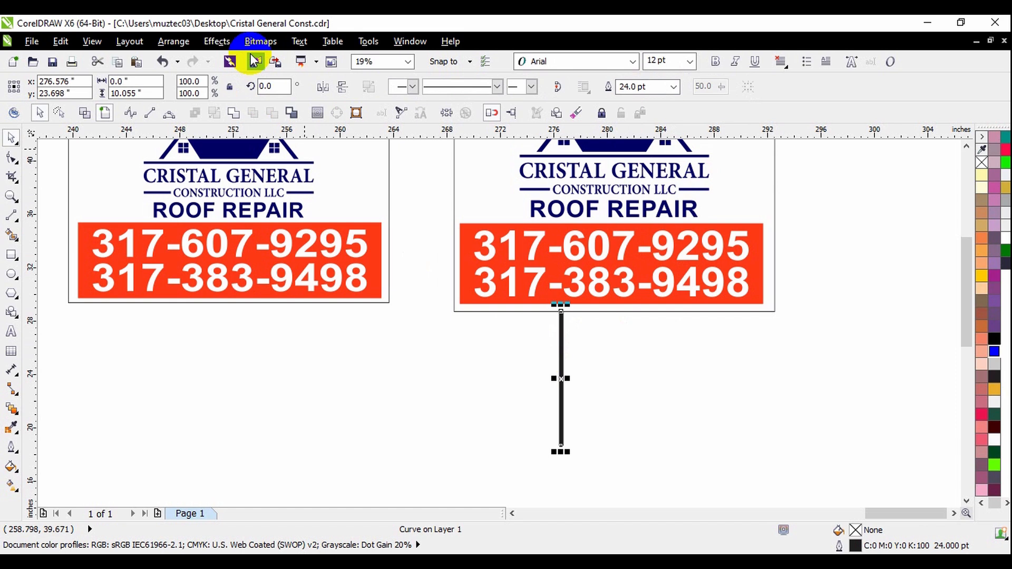
pyautogui.click(172, 42)
pyautogui.click(271, 327)
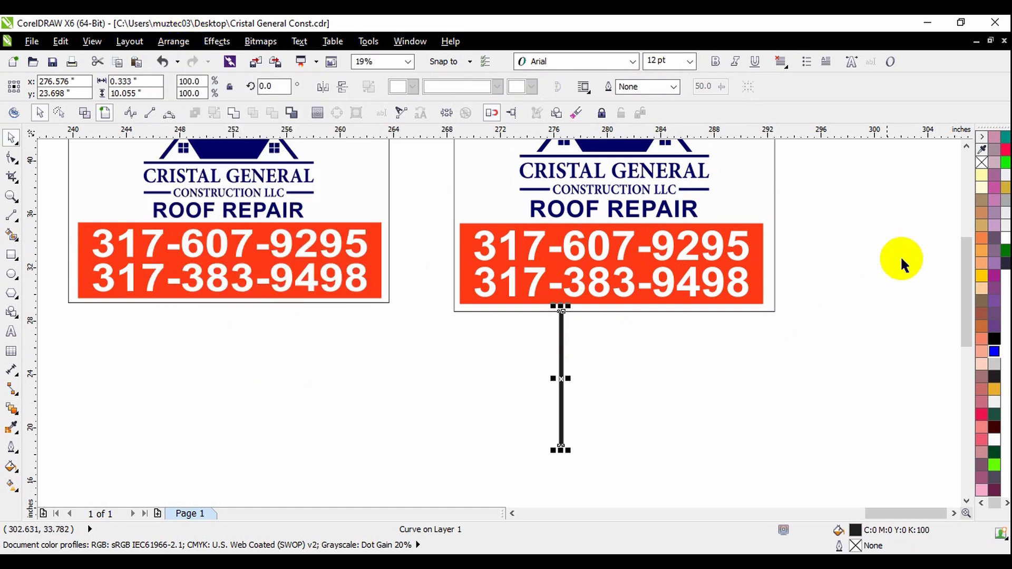
# - Reposition the vertical bar below the duplicate sign and add two parallel copies, one on each side
pyautogui.scroll(2, 587, 316)
pyautogui.moveTo(529, 349); pyautogui.dragTo(597, 341)
pyautogui.scroll(-2, 548, 348)
pyautogui.click(622, 366)
pyautogui.click(620, 374)
pyautogui.moveTo(598, 376); pyautogui.dragTo(517, 388)
pyautogui.click(541, 406)
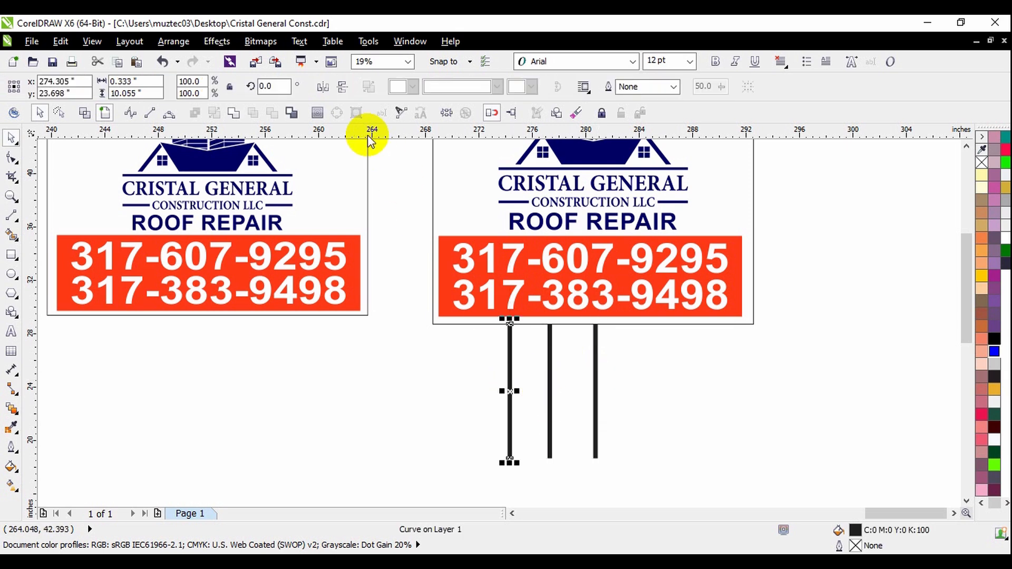
# - Rotate the outer left bar 90 degrees and fit it as a shortened crossbar between the two remaining posts
pyautogui.click(284, 84)
pyautogui.write('90')
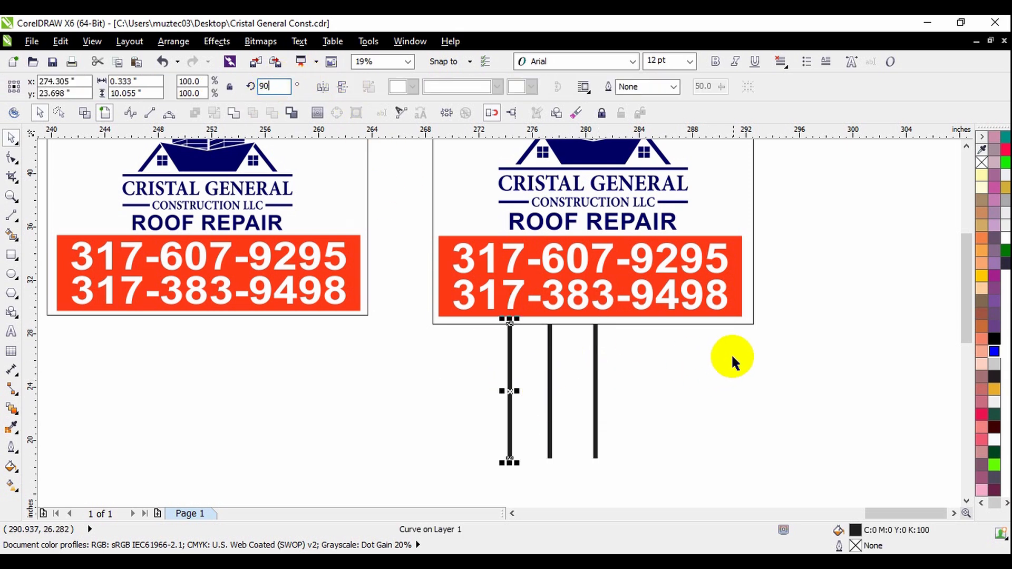
pyautogui.press('Return')
pyautogui.scroll(2, 580, 389)
pyautogui.moveTo(562, 395); pyautogui.dragTo(603, 378)
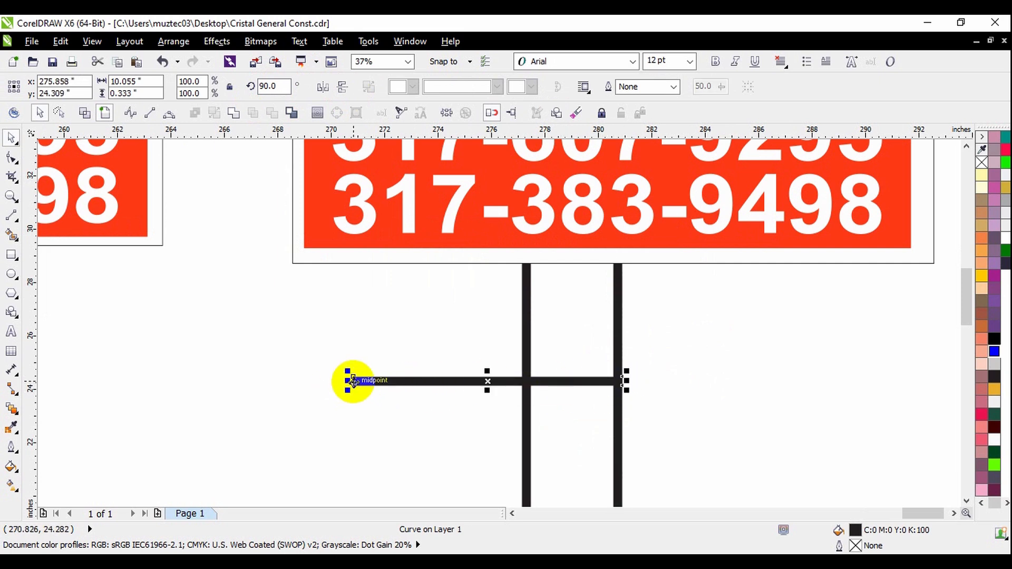
pyautogui.moveTo(350, 381); pyautogui.dragTo(519, 387)
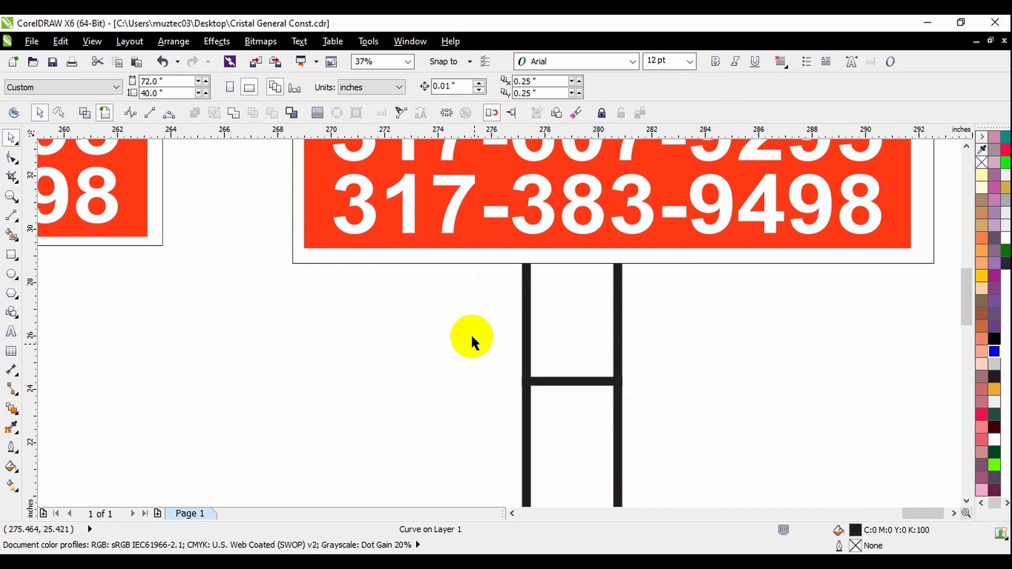
# - Weld the two posts and the crossbar into a single H-shaped stake
pyautogui.scroll(-2, 472, 324)
pyautogui.moveTo(474, 453); pyautogui.dragTo(600, 295)
pyautogui.click(587, 422)
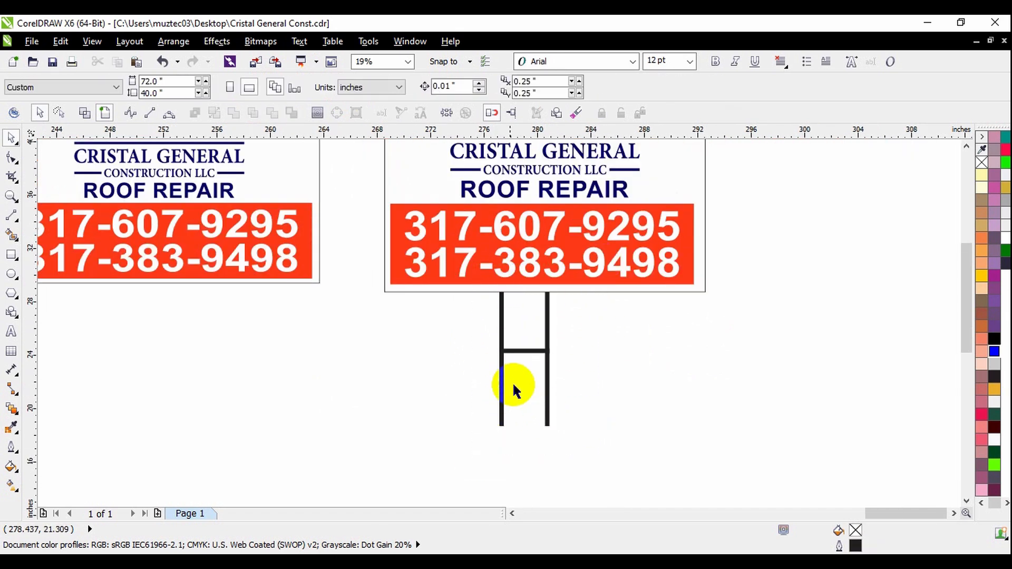
pyautogui.moveTo(470, 472); pyautogui.dragTo(645, 271)
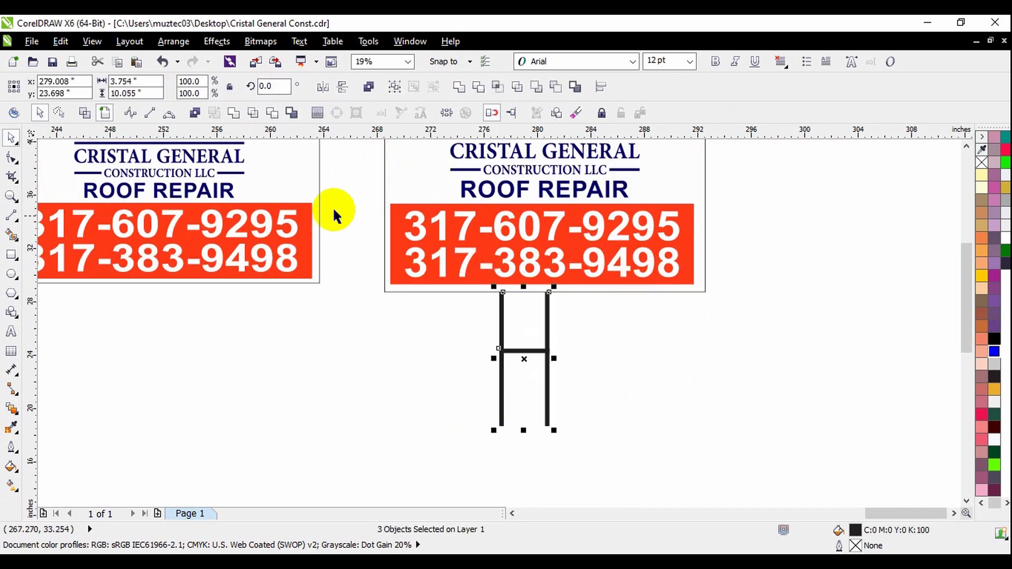
pyautogui.click(233, 112)
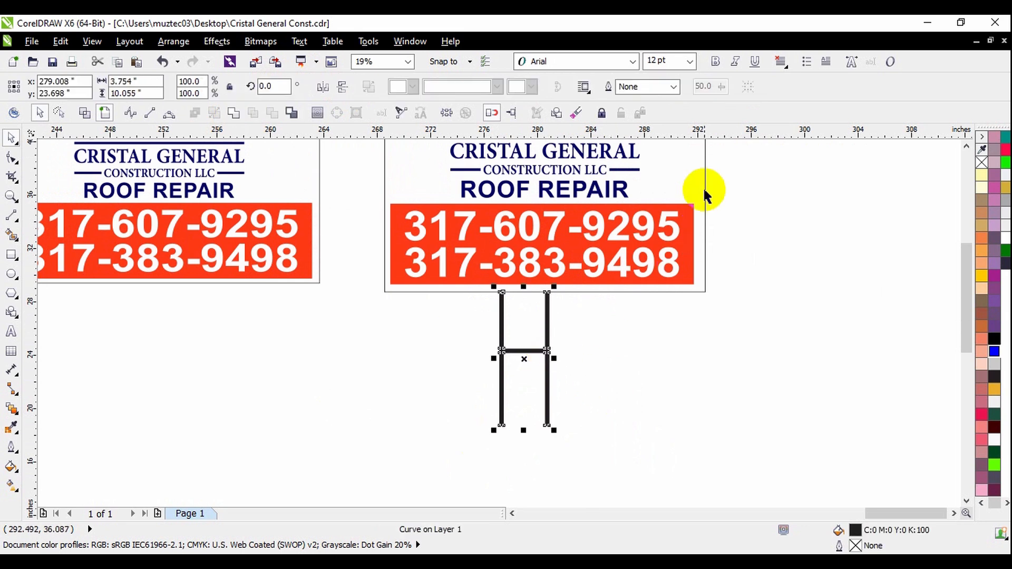
# - Center the H-shaped stake horizontally under the duplicate sign's background rectangle
pyautogui.keyDown('shift'); pyautogui.click(698, 172); pyautogui.keyUp('shift')
pyautogui.press('c')
pyautogui.click(754, 299)
pyautogui.scroll(-1, 754, 300)
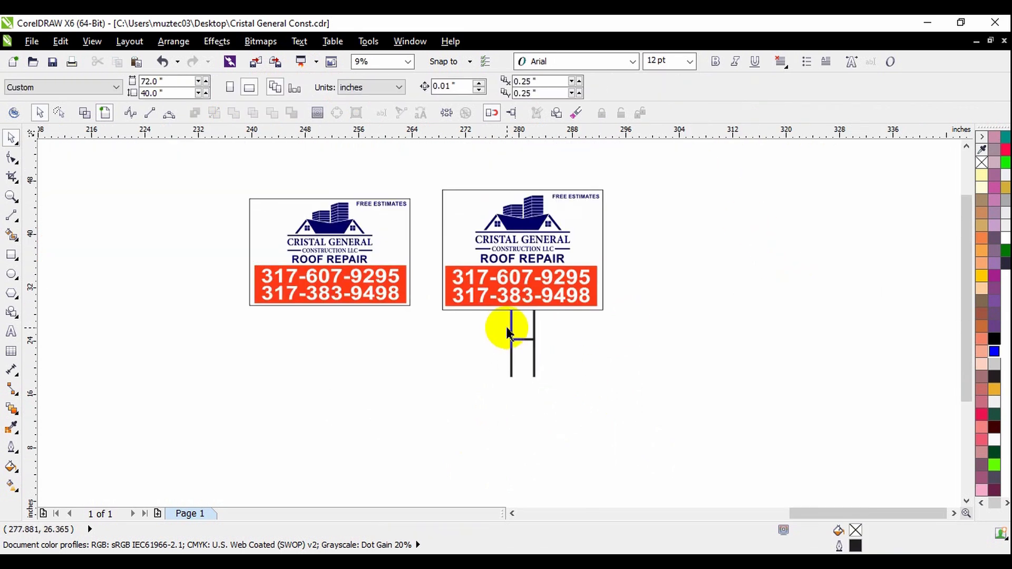
# - Move the duplicate sign together with its stake farther away from the original sign
pyautogui.moveTo(425, 158); pyautogui.dragTo(684, 436)
pyautogui.moveTo(557, 287); pyautogui.dragTo(649, 286)
pyautogui.click(776, 331)
# - Enlarge the stake to about 11.3 inches tall and stretch it wider
pyautogui.scroll(1, 650, 334)
pyautogui.click(603, 335)
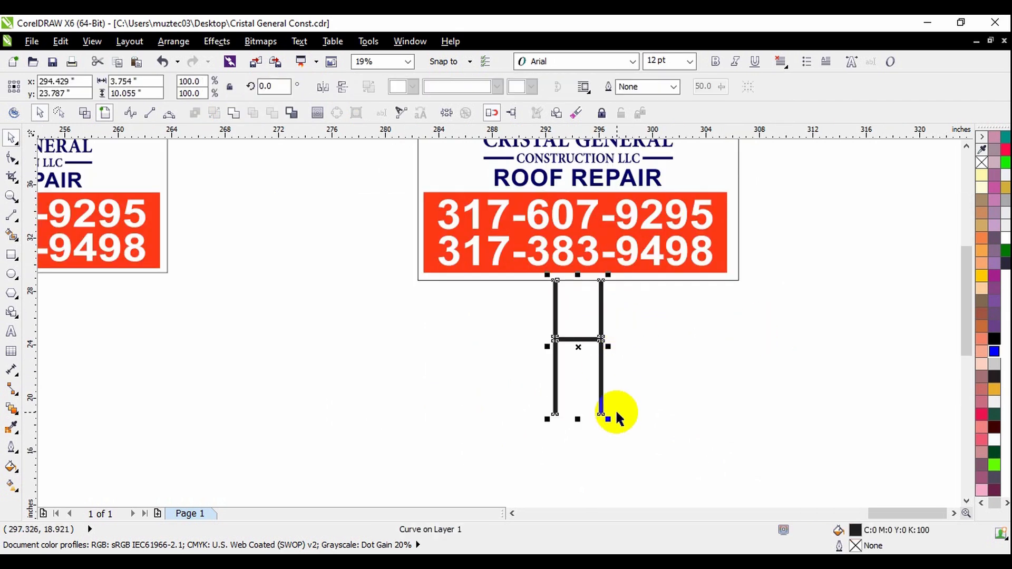
pyautogui.moveTo(605, 418); pyautogui.dragTo(628, 436)
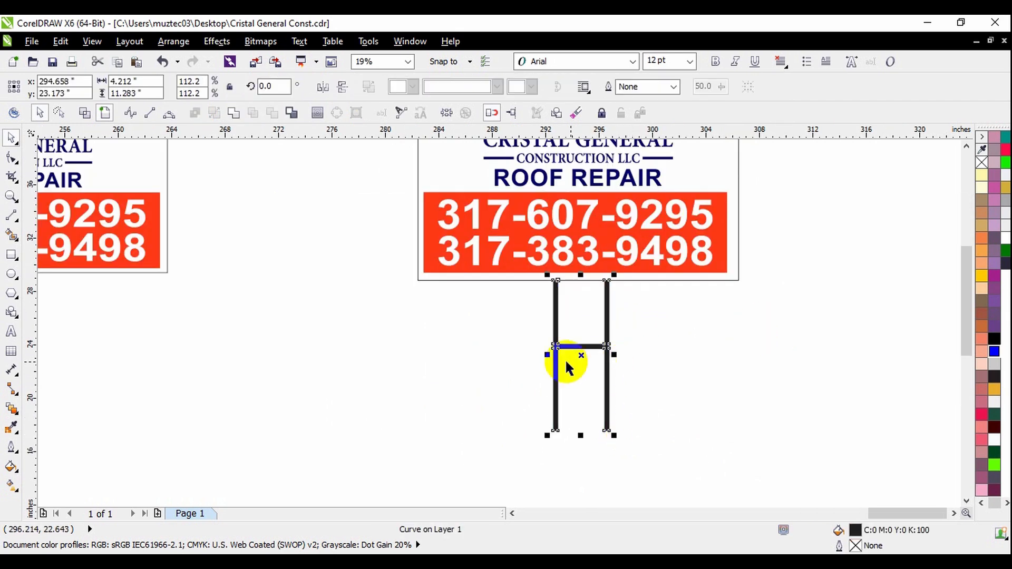
pyautogui.moveTo(550, 354); pyautogui.dragTo(534, 354)
pyautogui.click(594, 338)
# - Center the enlarged stake horizontally on the sign's background rectangle again
pyautogui.click(604, 336)
pyautogui.keyDown('shift'); pyautogui.click(688, 182); pyautogui.keyUp('shift')
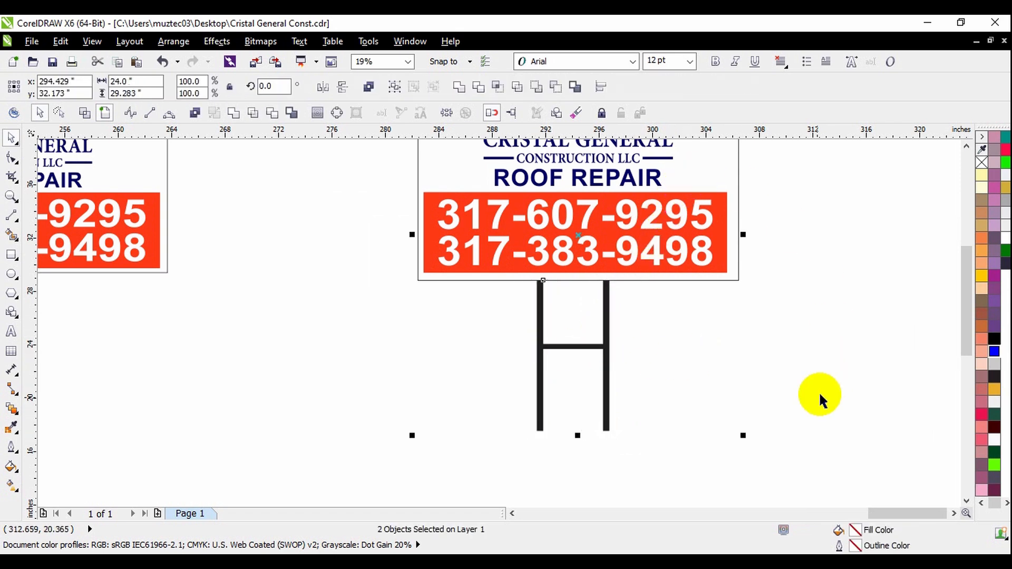
pyautogui.click(790, 406)
pyautogui.scroll(-3, 436, 332)
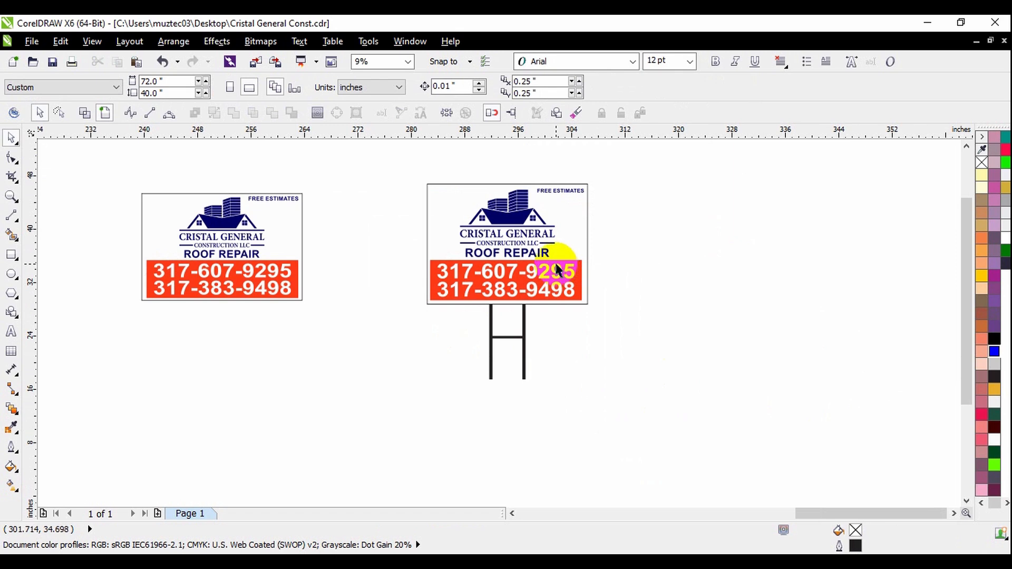